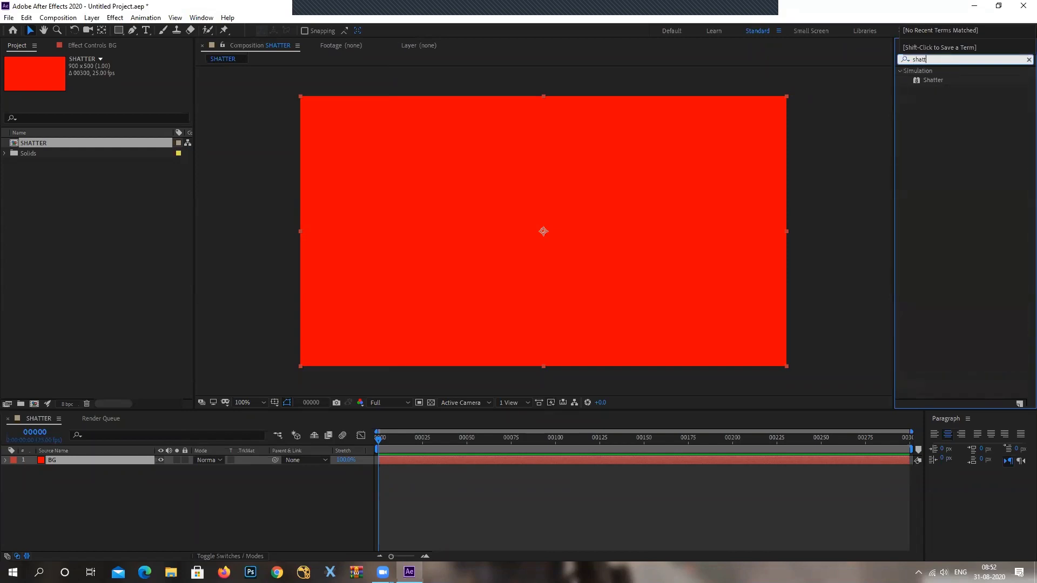
Step: Apply Shatter to the red BG solid, glancing at Effect > Simulation without adding anything
drag(933, 80, 498, 233)
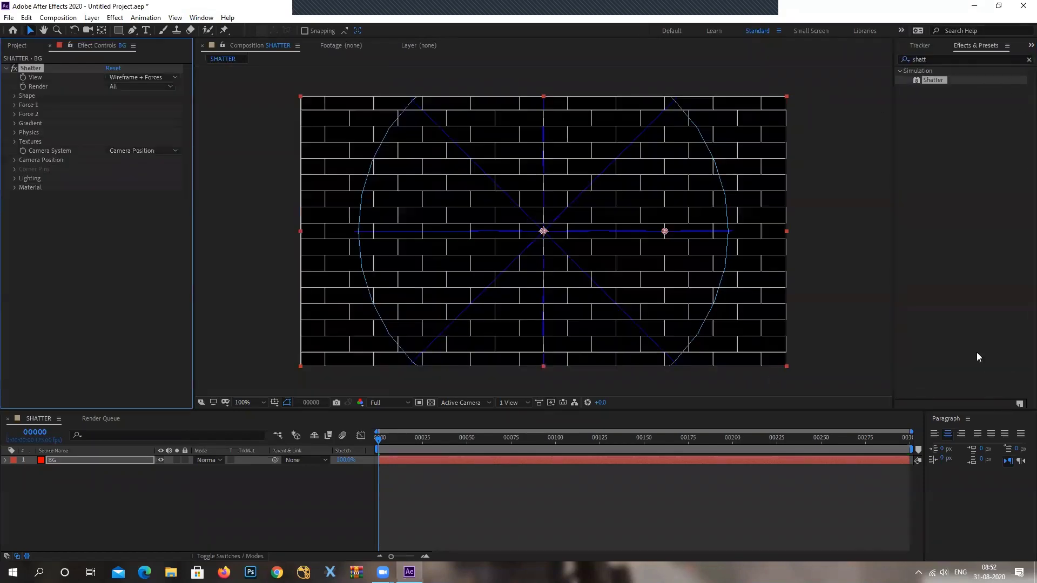
click(115, 17)
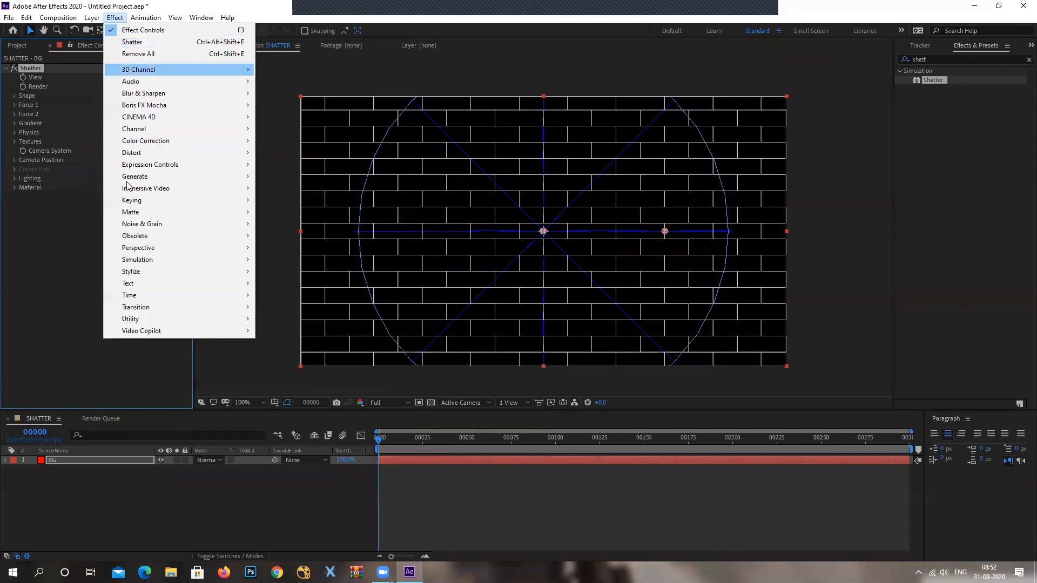
mouse_move(187, 260)
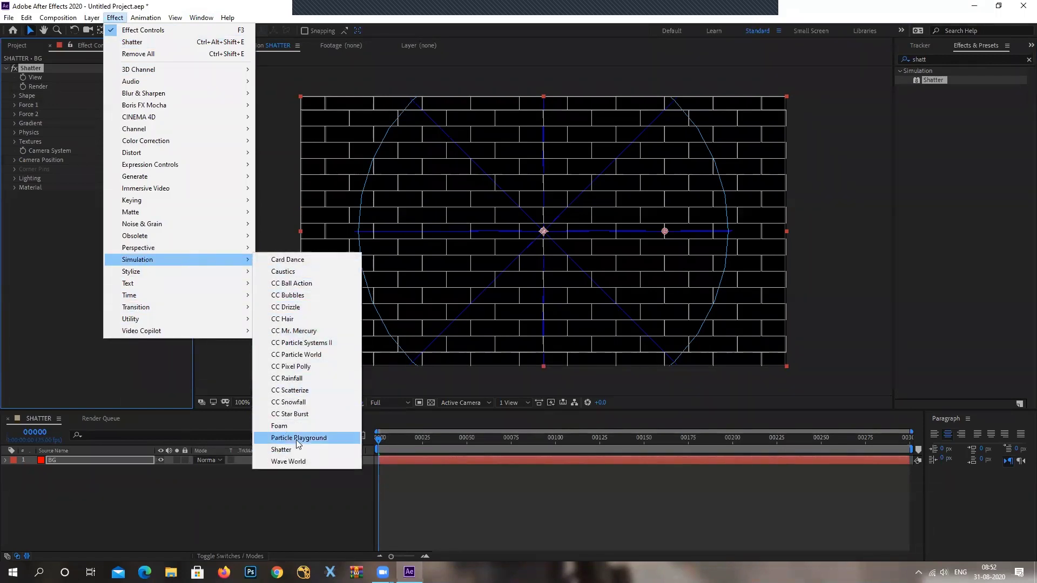
click(157, 490)
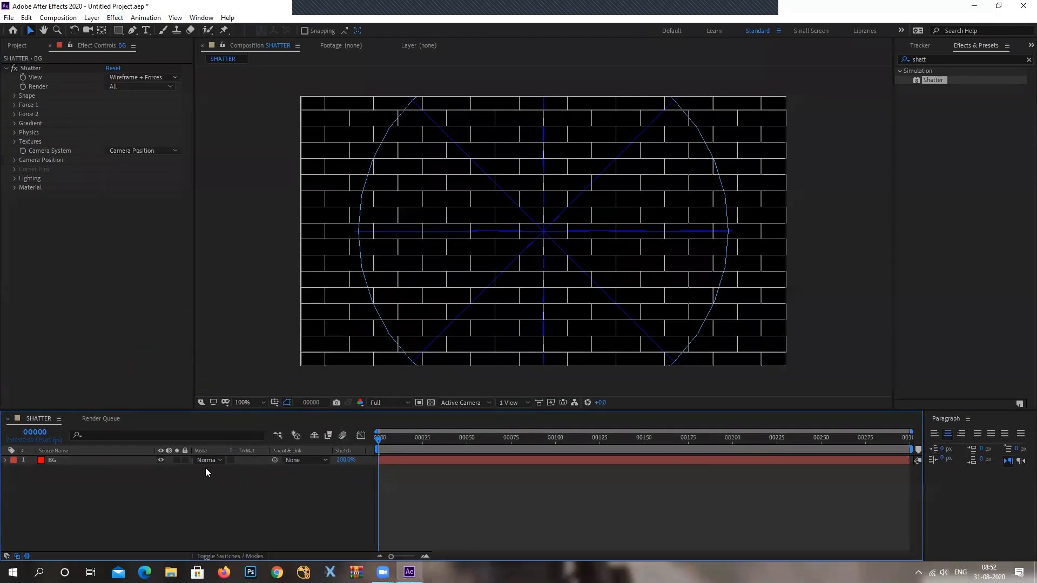
Step: Scrub to around frame 00021 to watch the wireframe bricks blast outward from the centre
drag(383, 446, 419, 442)
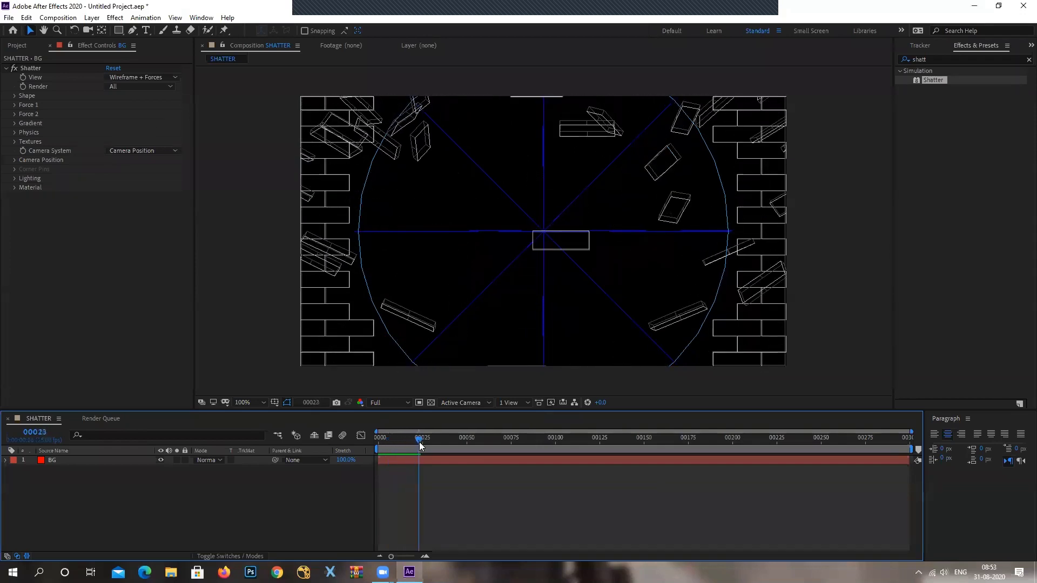
mouse_move(419, 439)
mouse_down()
mouse_move(442, 442)
mouse_move(416, 443)
mouse_up()
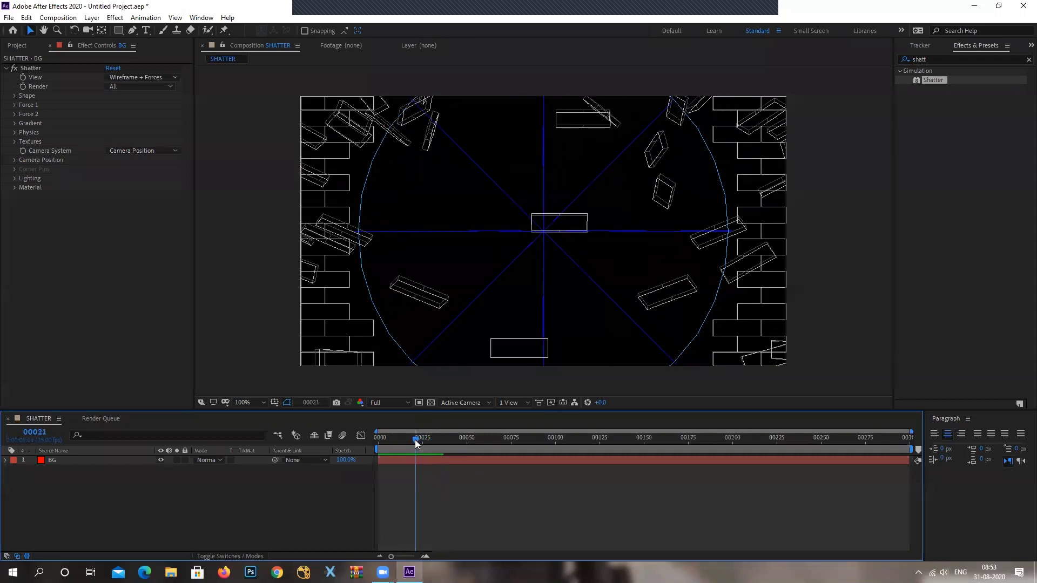
click(114, 79)
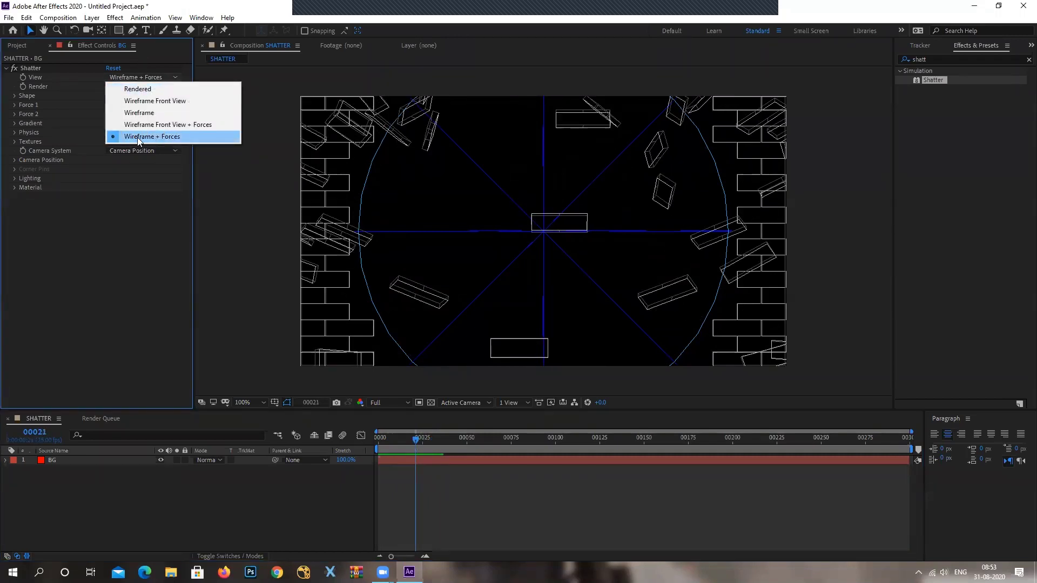
Step: Switch Shatter View to Rendered and play back the solid red bricks breaking apart
click(139, 88)
mouse_move(419, 437)
mouse_down()
mouse_move(385, 444)
mouse_move(471, 441)
mouse_up()
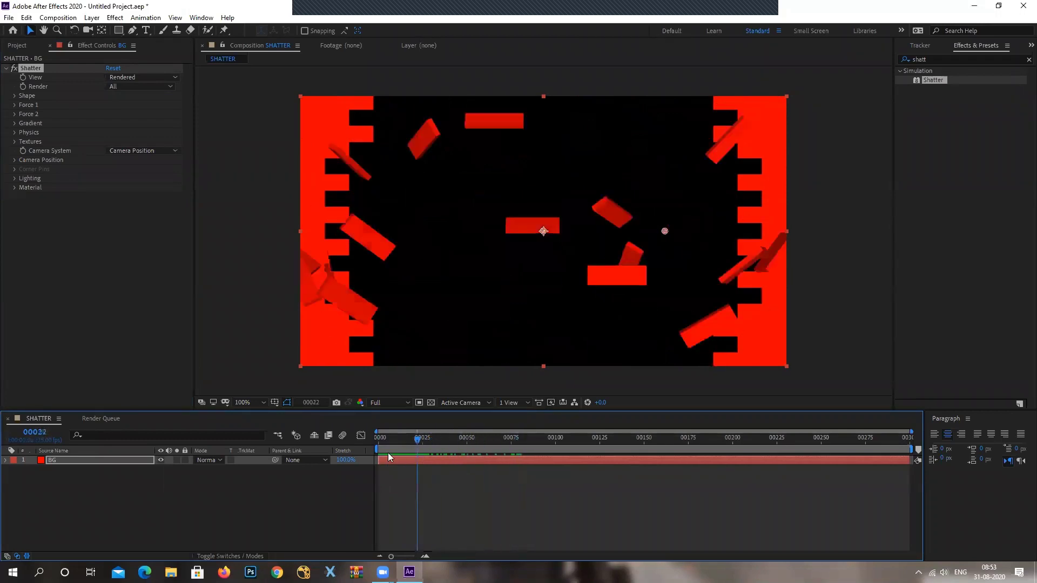
drag(471, 440, 380, 454)
key(space)
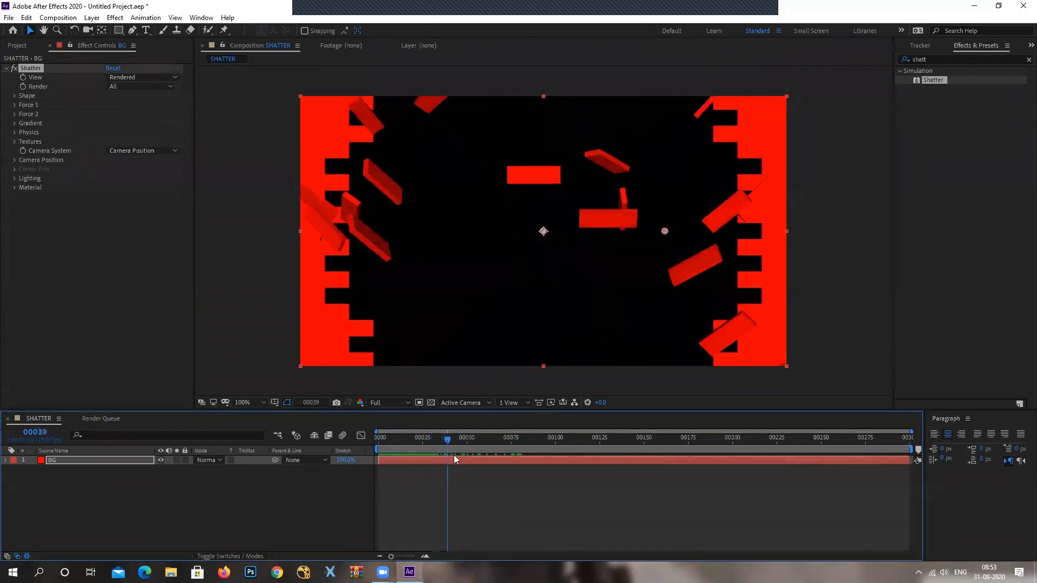
key(space)
Step: Compare Wireframe + Forces with Rendered, keep Rendered, and expand Shatter's Shape settings
click(146, 77)
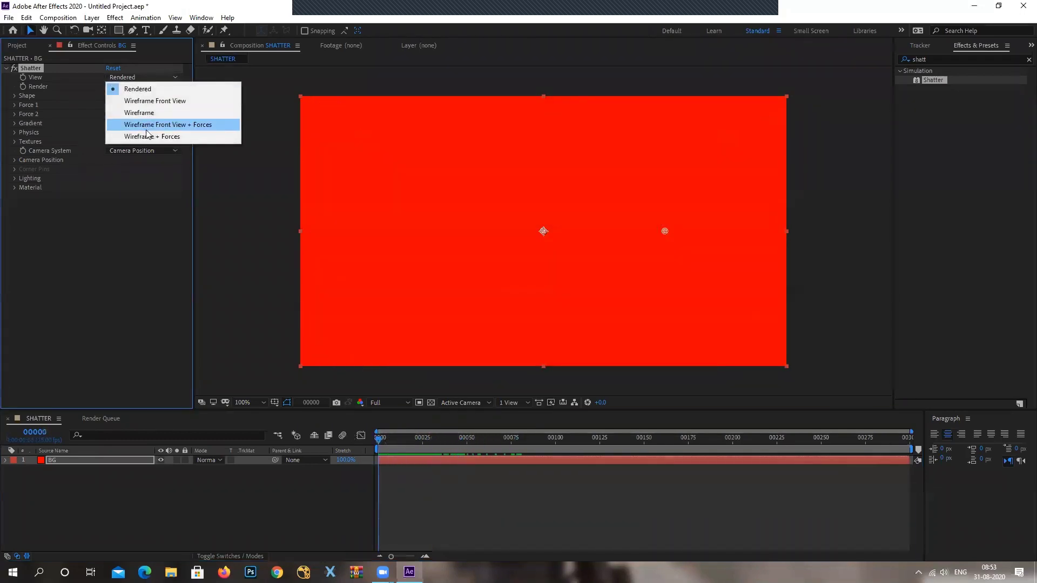
click(142, 136)
click(138, 77)
click(129, 86)
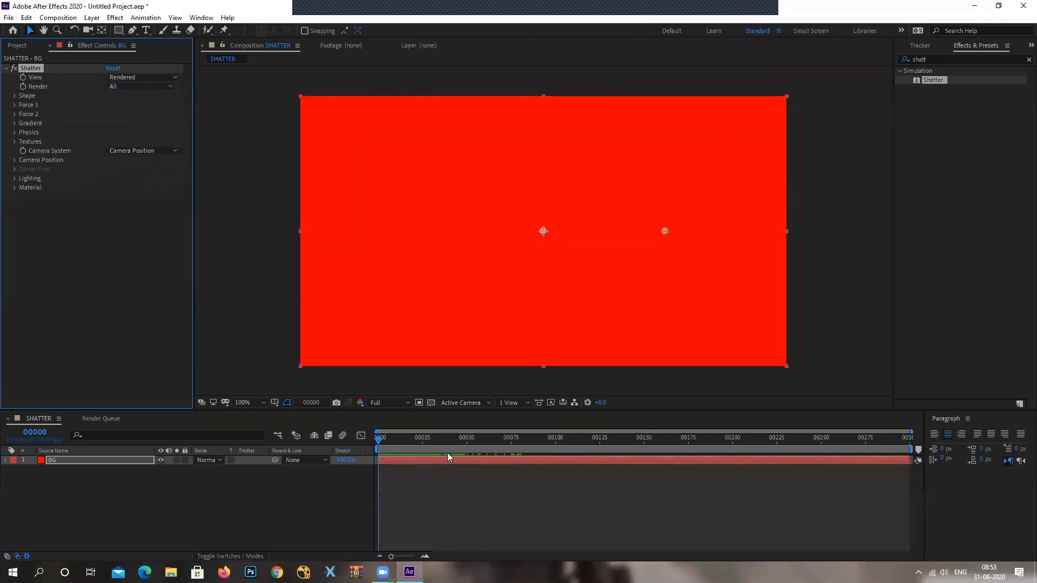
drag(392, 439, 391, 443)
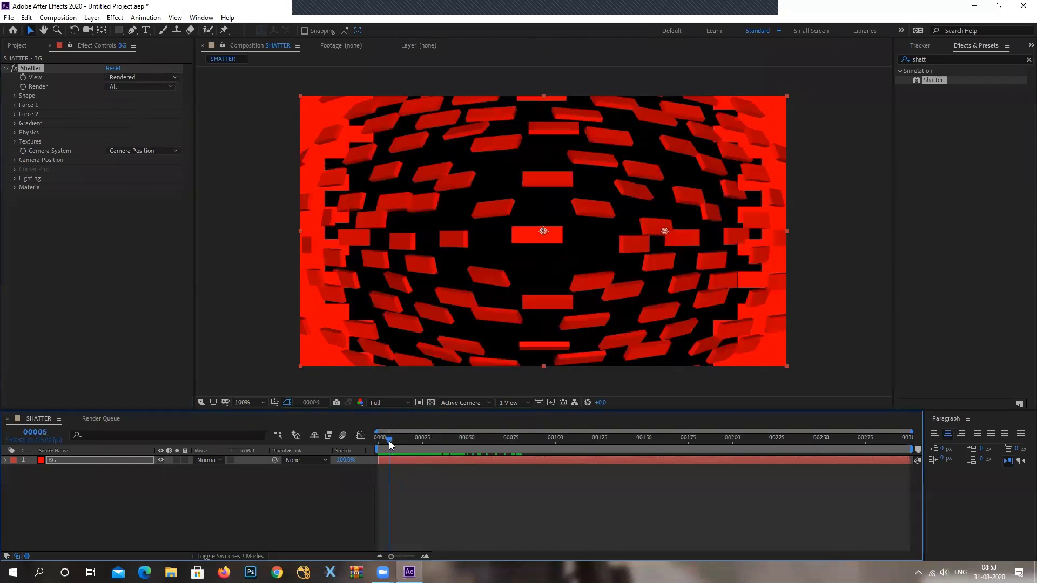
drag(395, 443, 387, 444)
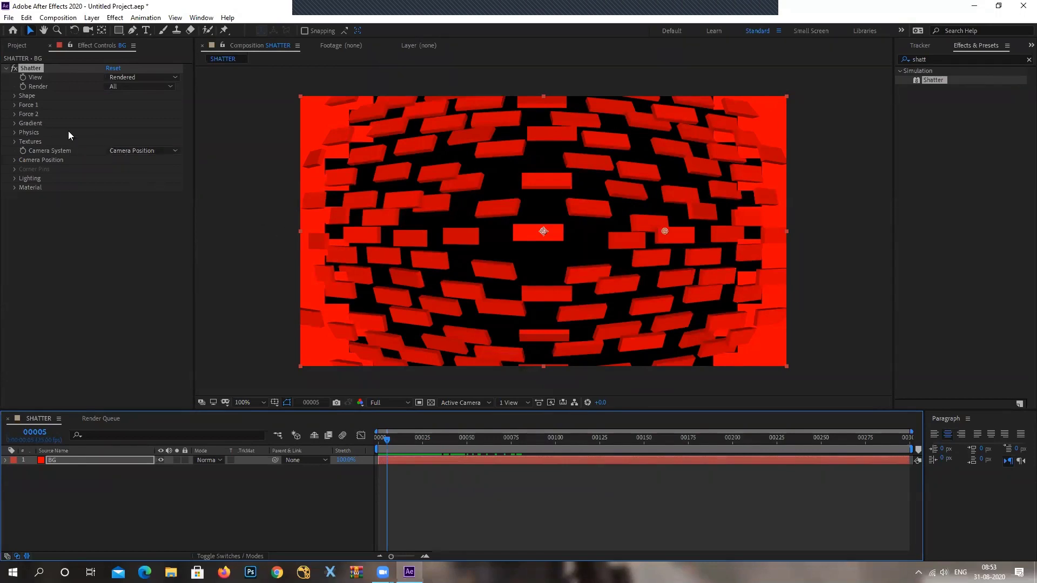
click(15, 96)
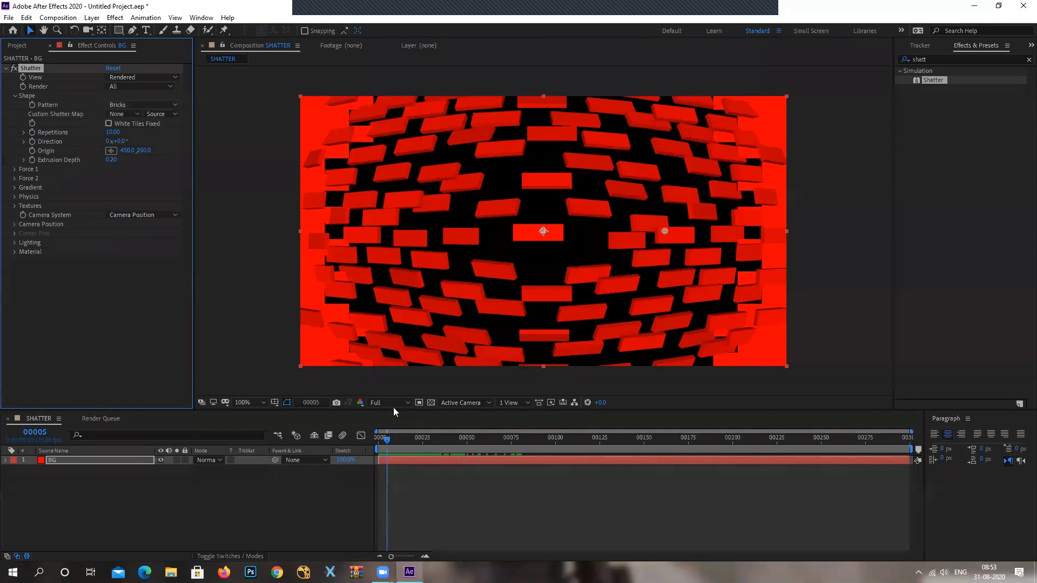
Step: Try the Eggs and Planks shatter patterns, then settle on Glass and select the BG layer
drag(402, 437, 383, 441)
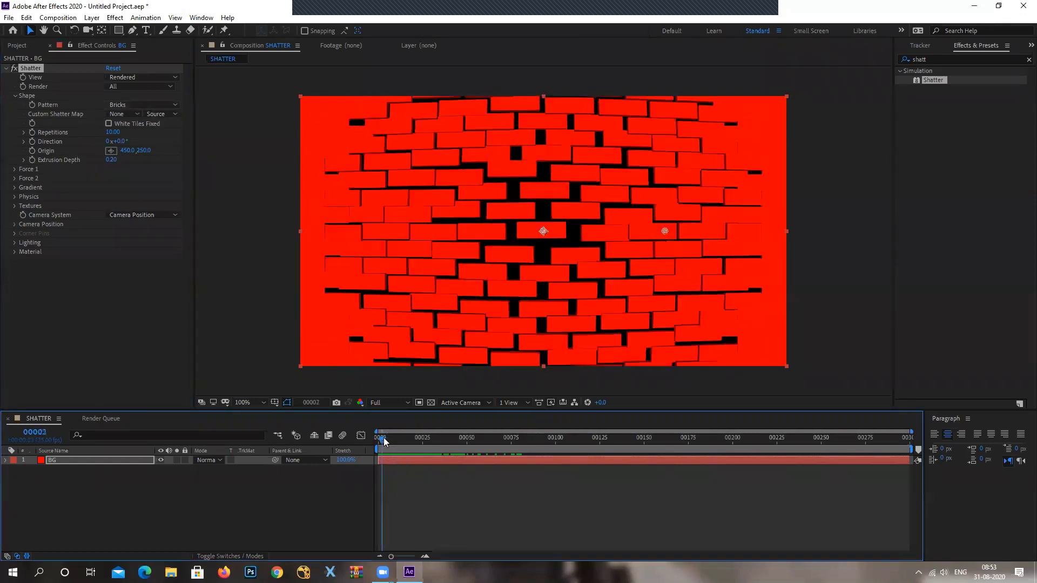
click(138, 105)
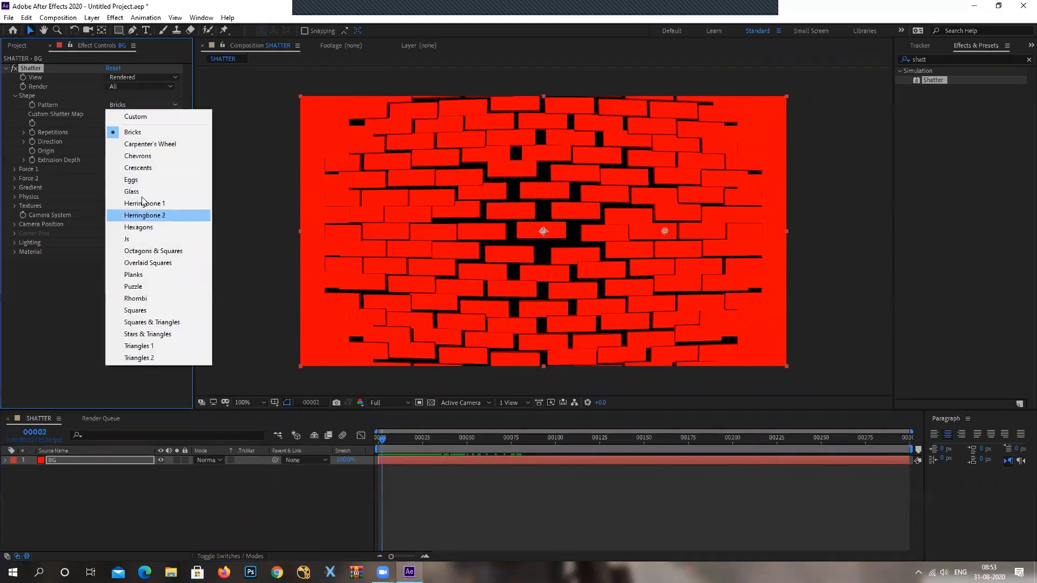
click(148, 180)
mouse_move(381, 439)
mouse_down()
mouse_move(396, 440)
mouse_move(382, 444)
mouse_up()
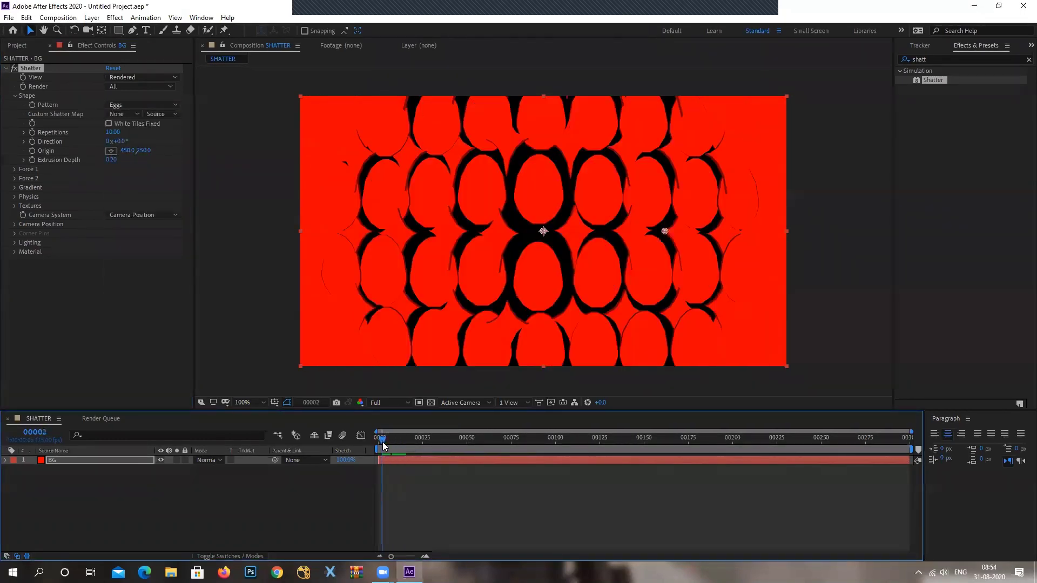
click(141, 105)
click(141, 274)
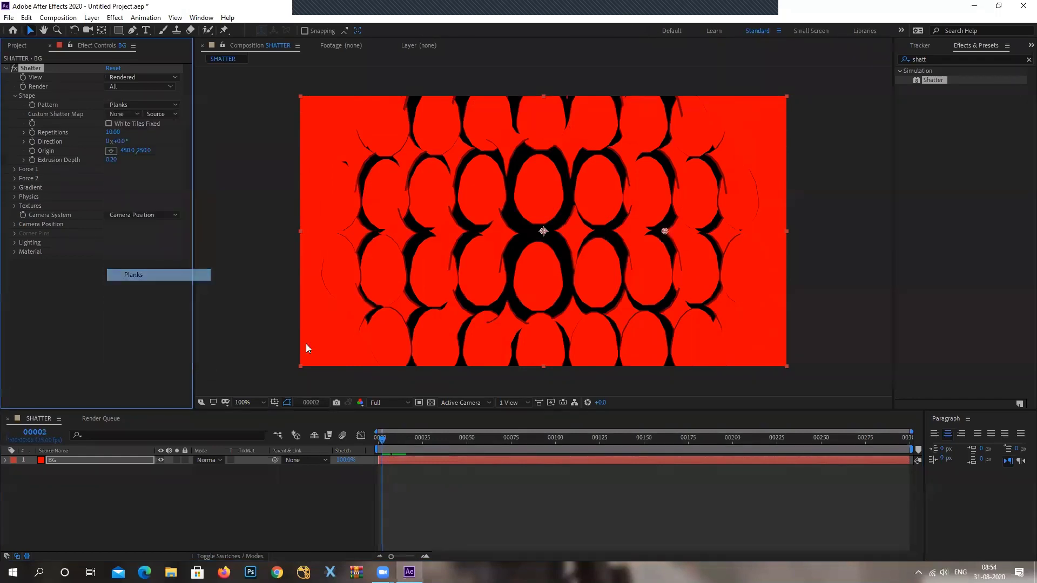
mouse_move(382, 440)
mouse_down()
mouse_move(396, 442)
mouse_move(384, 451)
mouse_up()
click(122, 102)
click(132, 192)
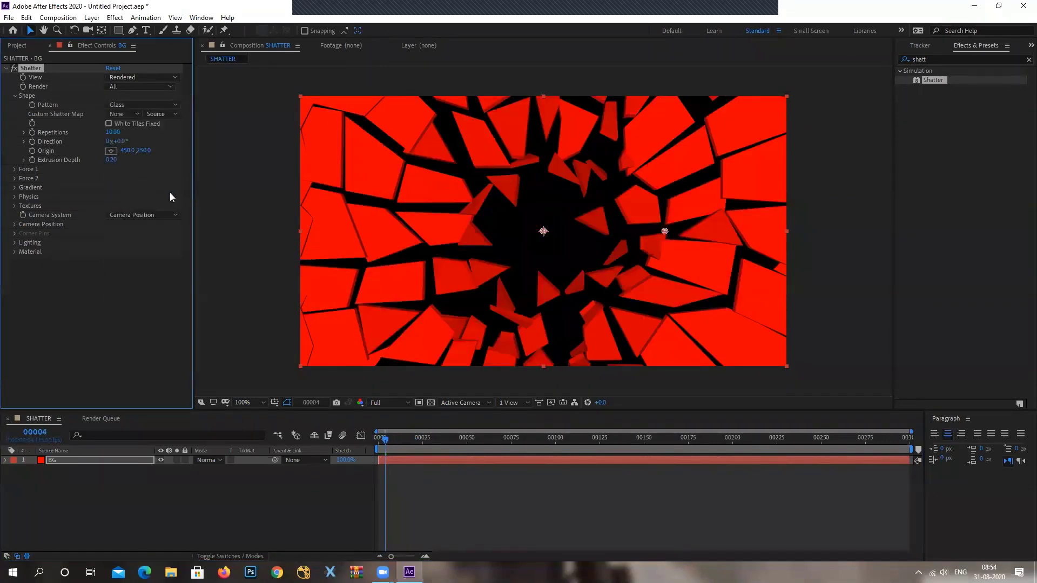
click(100, 460)
Step: Change the BG solid's colour in Solid Settings from red to yellow FFF600
click(92, 17)
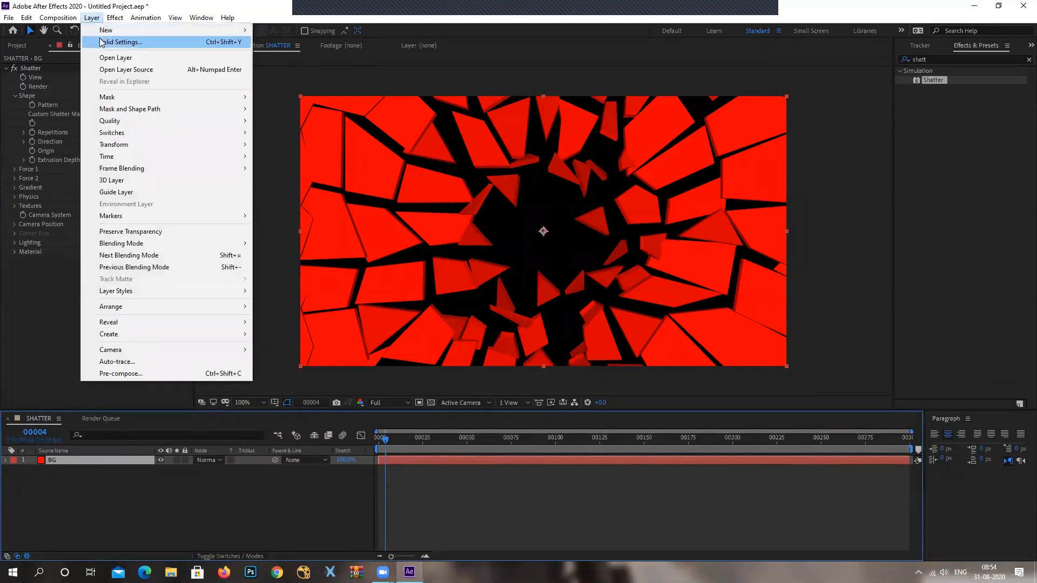
click(119, 42)
click(599, 352)
drag(856, 332, 851, 389)
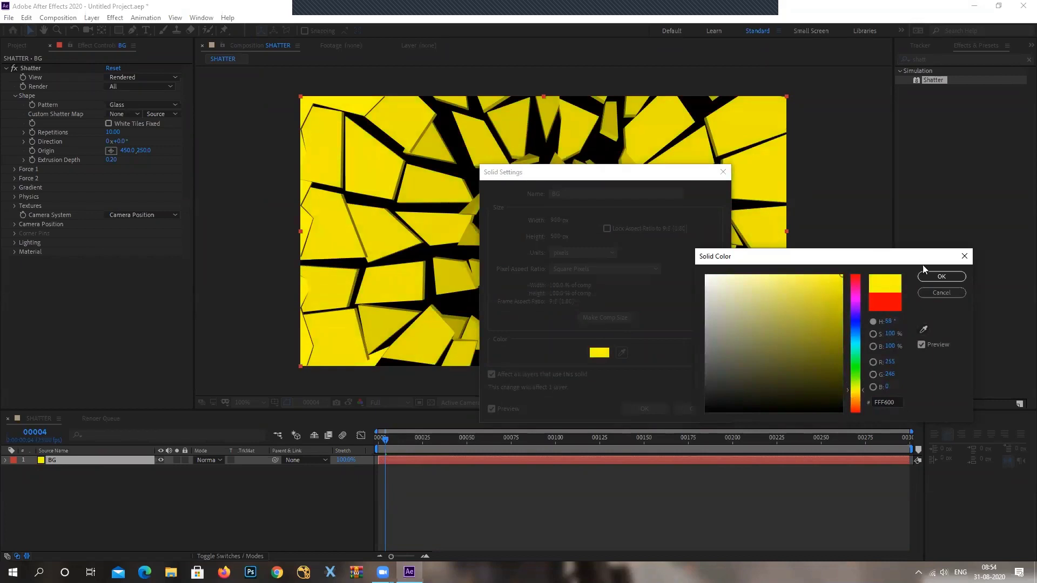
click(932, 277)
click(644, 408)
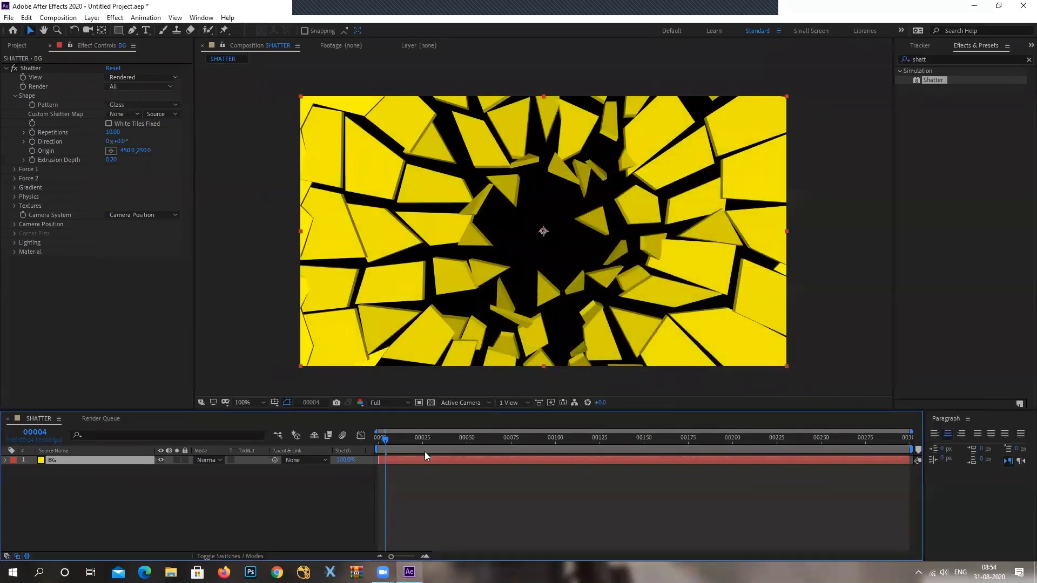
drag(386, 444, 387, 446)
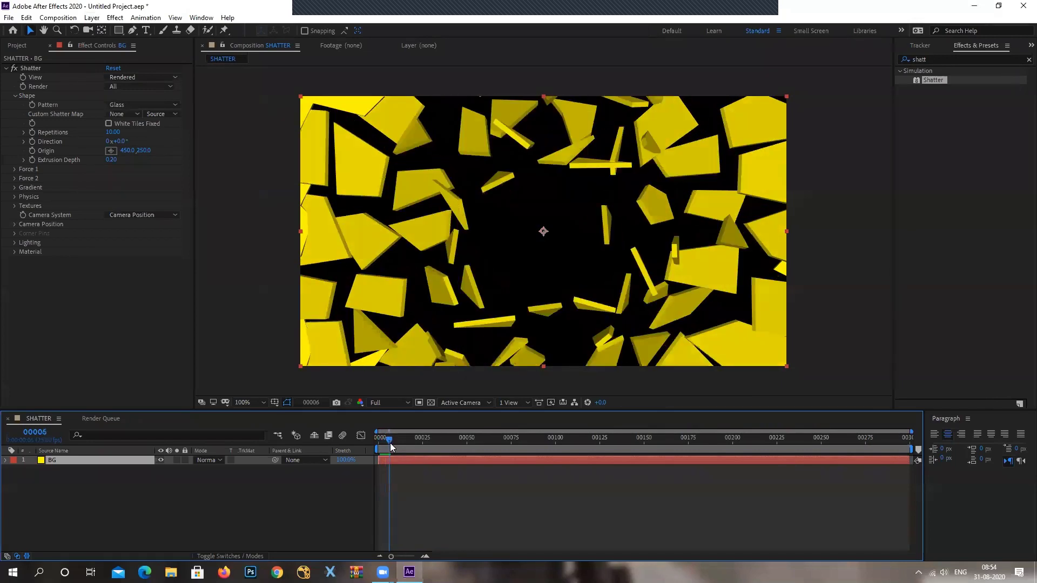
drag(387, 447, 389, 443)
click(118, 104)
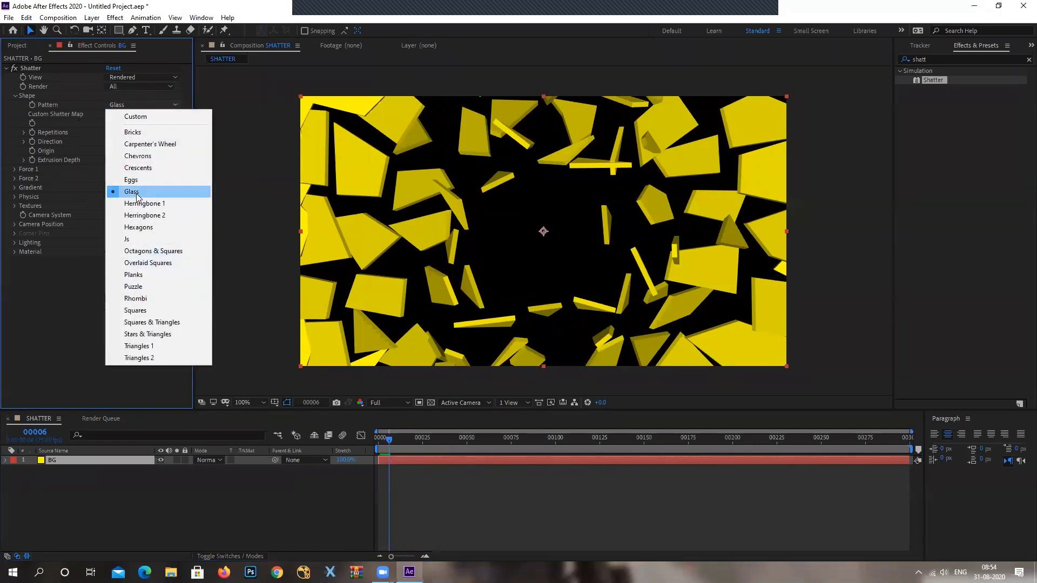
click(41, 318)
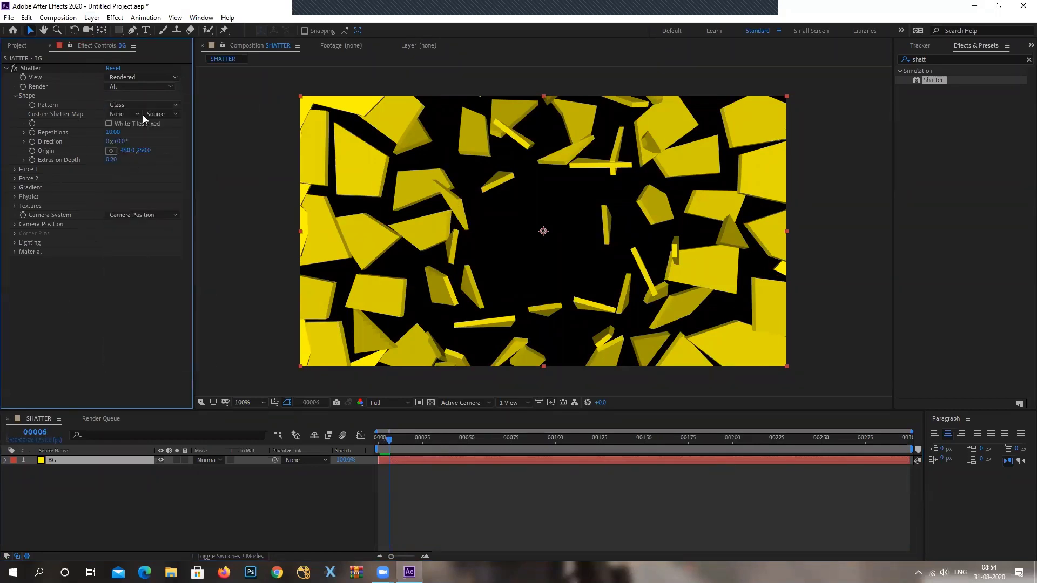
drag(389, 441, 381, 440)
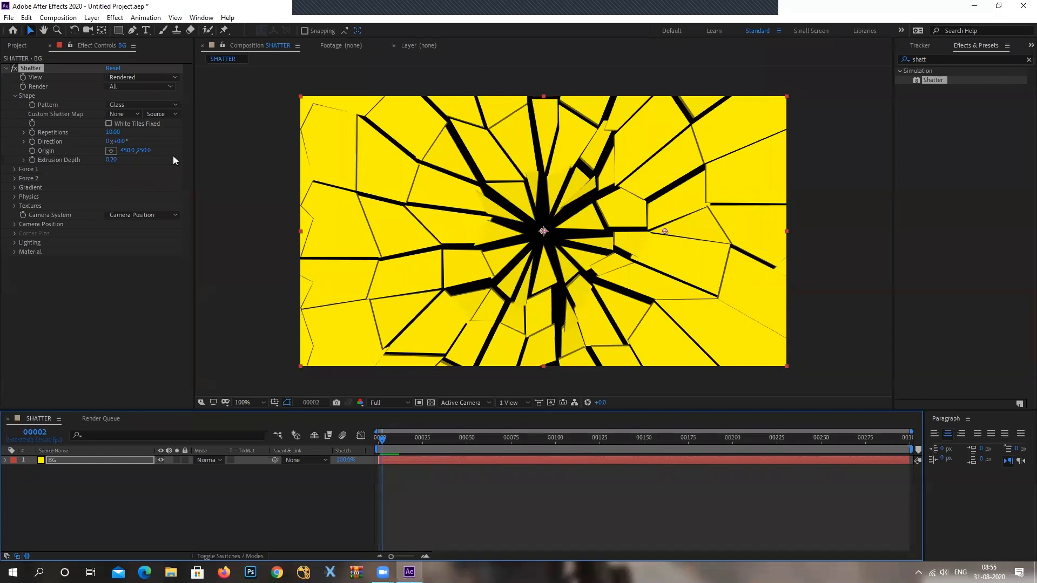
click(121, 114)
click(153, 233)
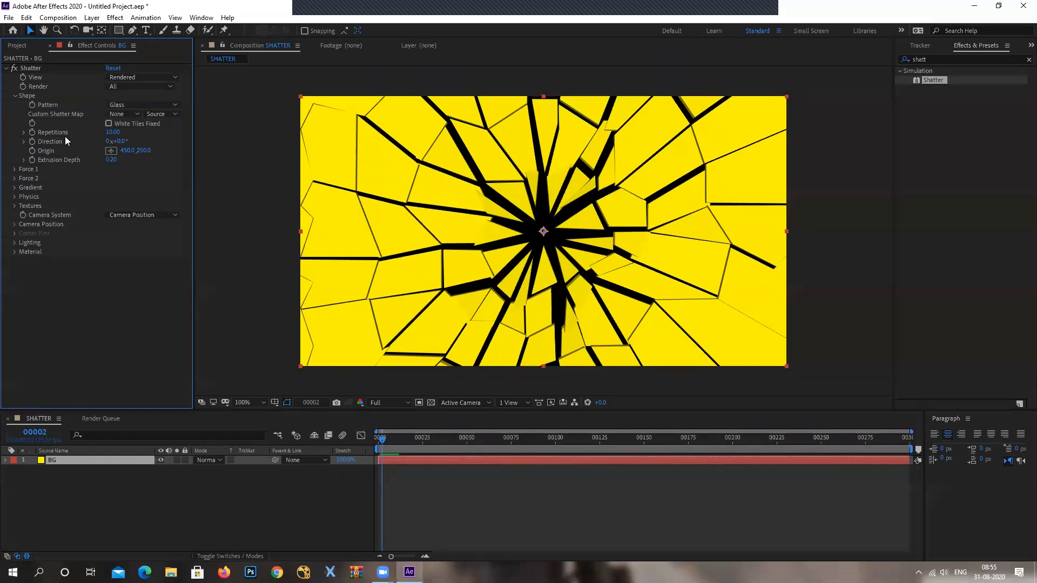
Step: Raise Shatter's Repetitions to 85.10 and scrub forward to view the dense glass shatter
drag(385, 442, 380, 449)
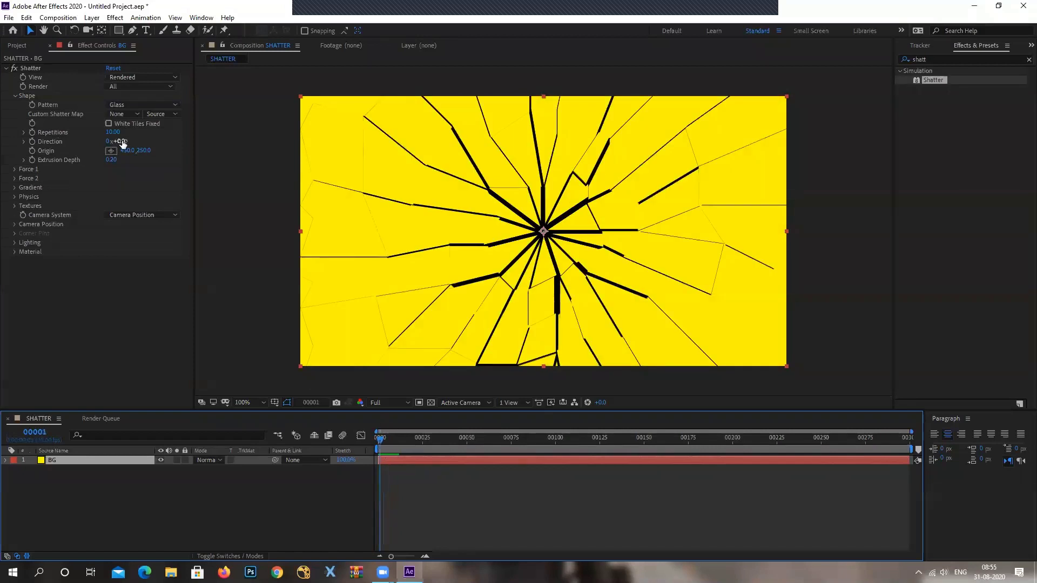
drag(113, 132, 230, 130)
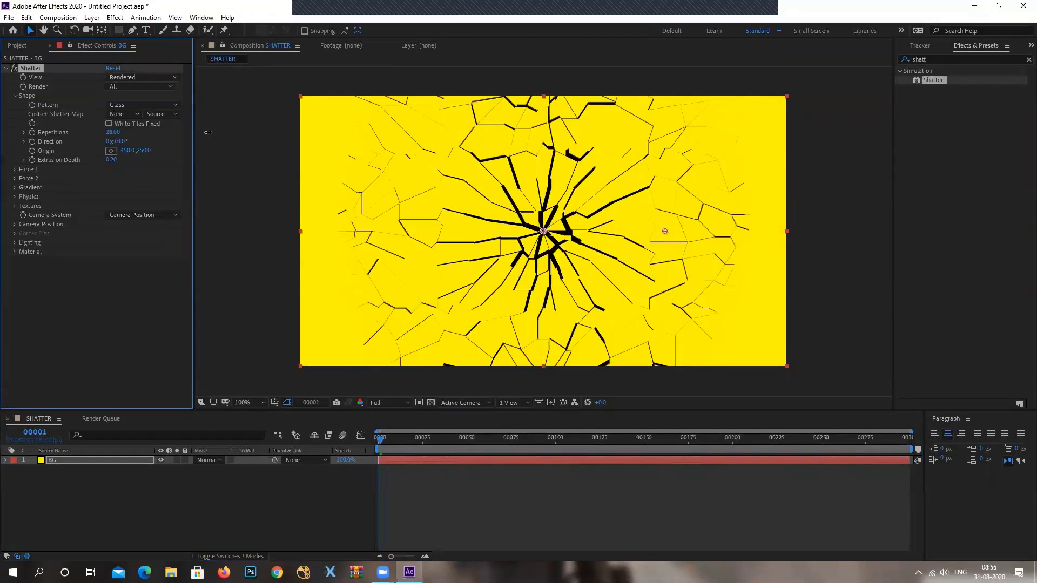
drag(318, 135, 464, 152)
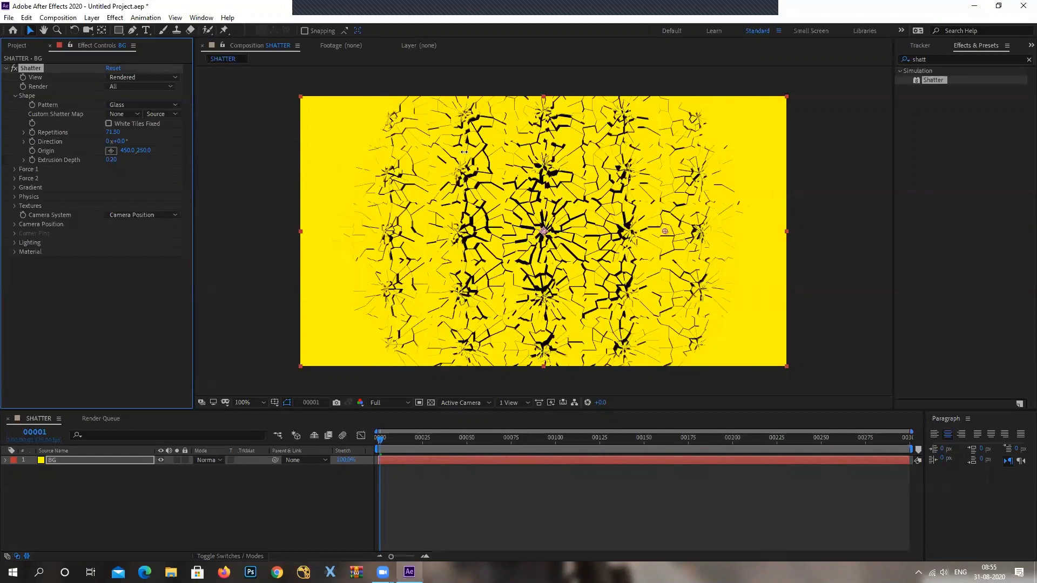
drag(527, 154, 487, 267)
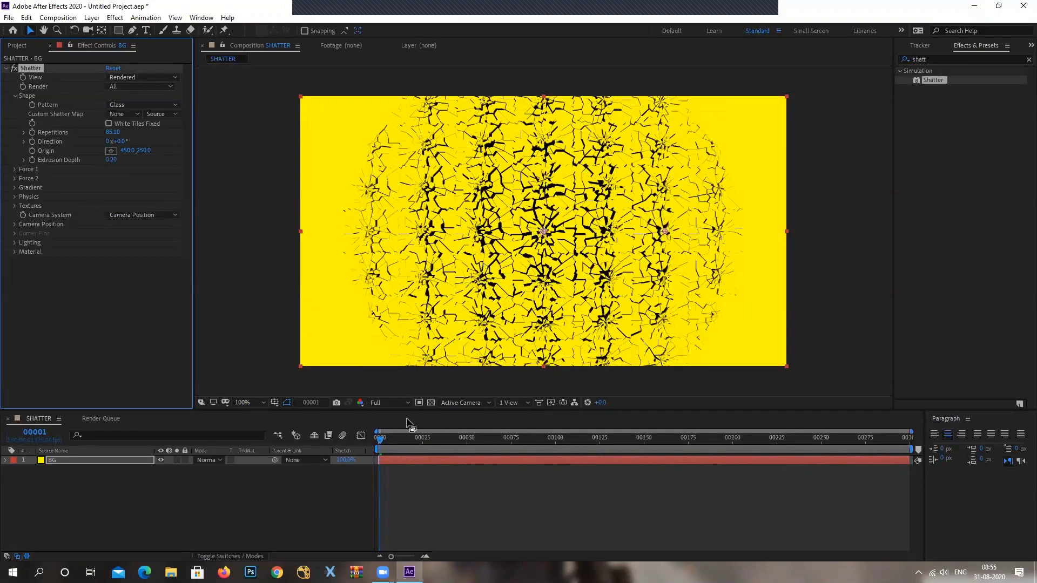
click(379, 442)
drag(379, 440, 389, 439)
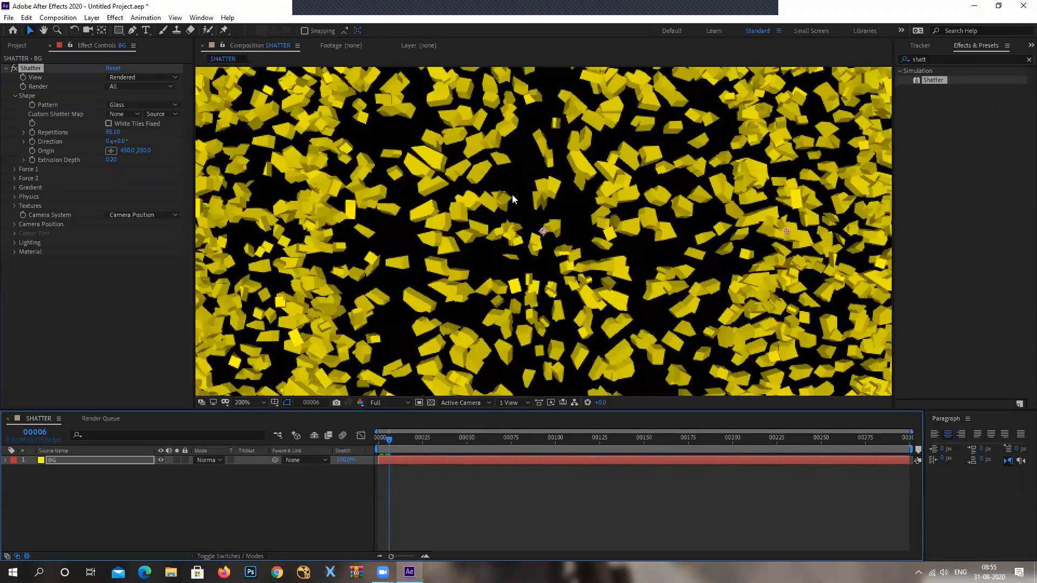
Step: Lower Repetitions to 10.00 and scrub ahead to see the large shards fly
key(Page_Up)
key(Page_Up)
key(Page_Up)
drag(140, 132, 113, 132)
drag(384, 439, 394, 447)
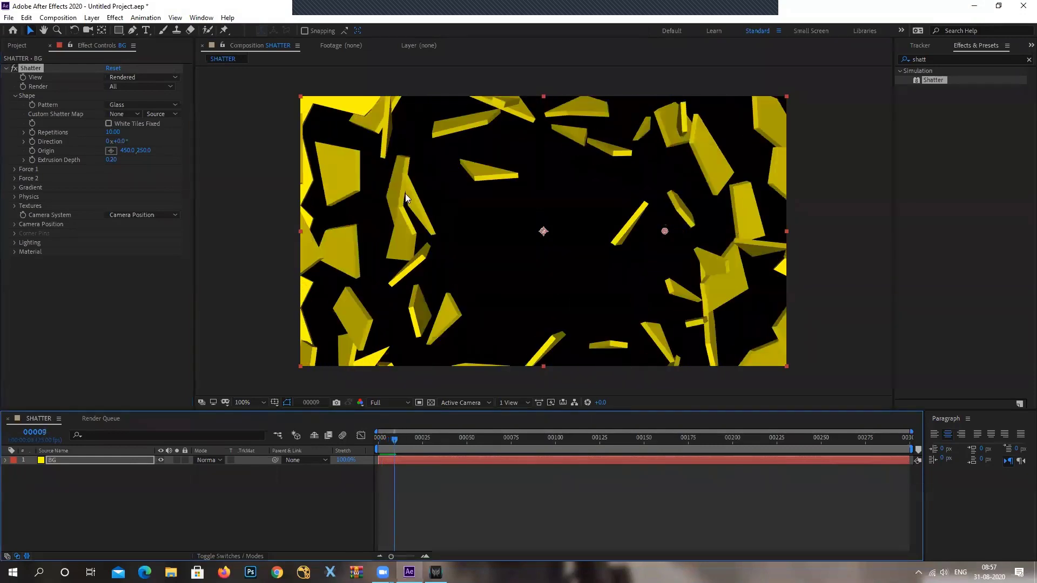
key(period)
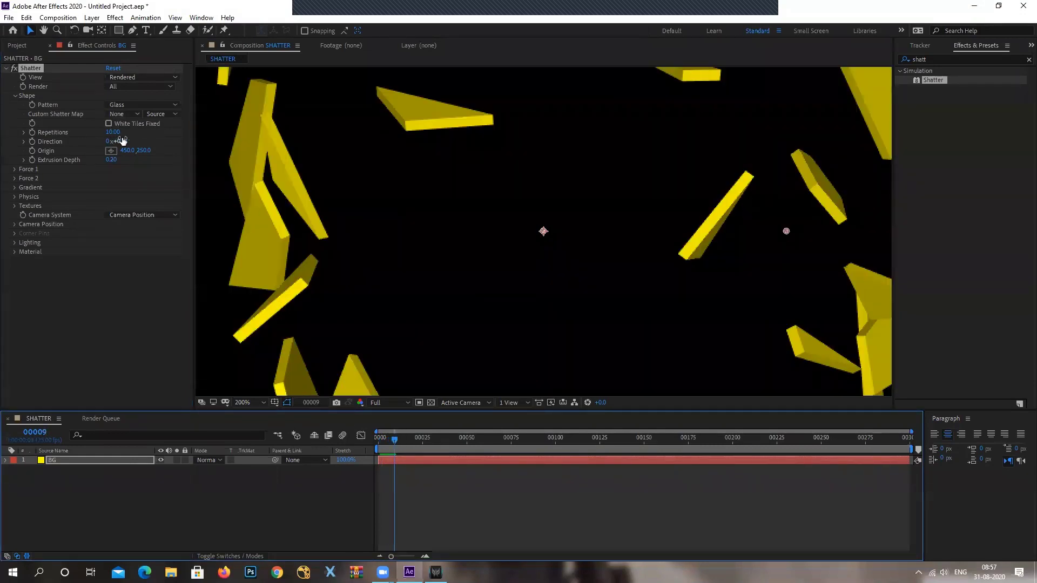
drag(118, 141, 140, 137)
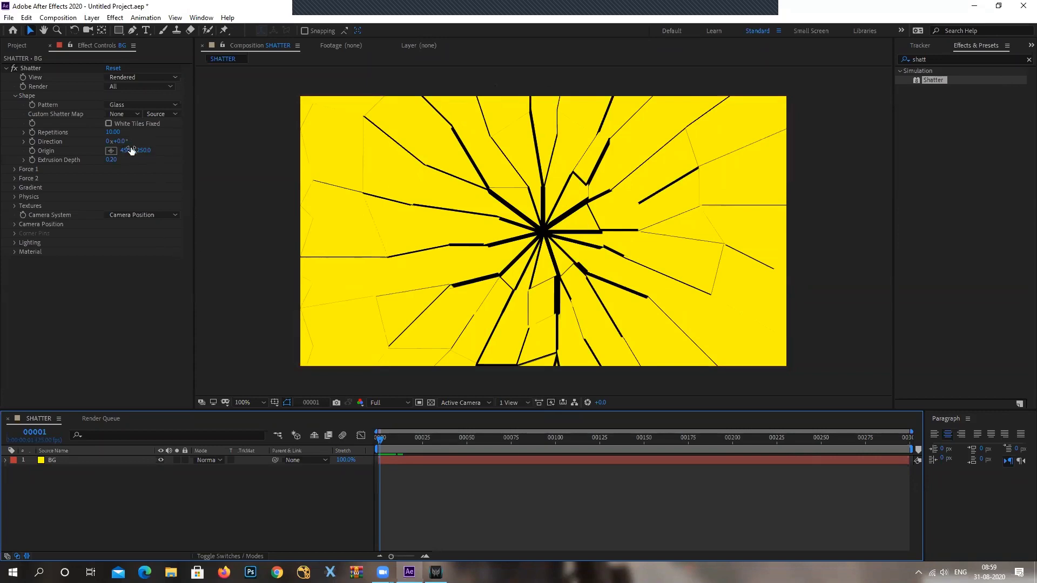
Step: Pick the Shatter Origin at the yellow layer's left edge and adjust it to about 0, 252
drag(378, 436, 379, 440)
click(111, 152)
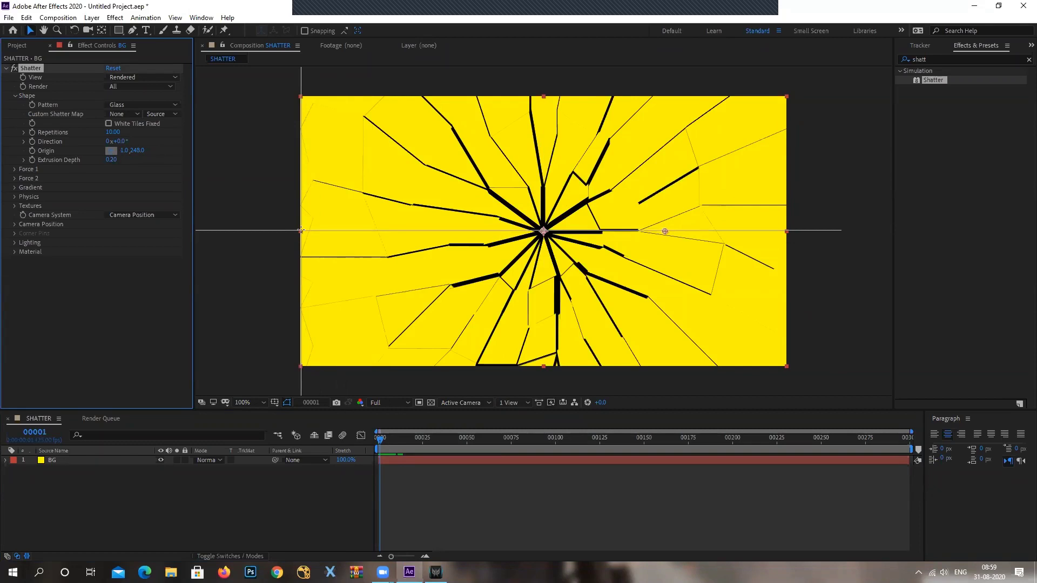
click(301, 230)
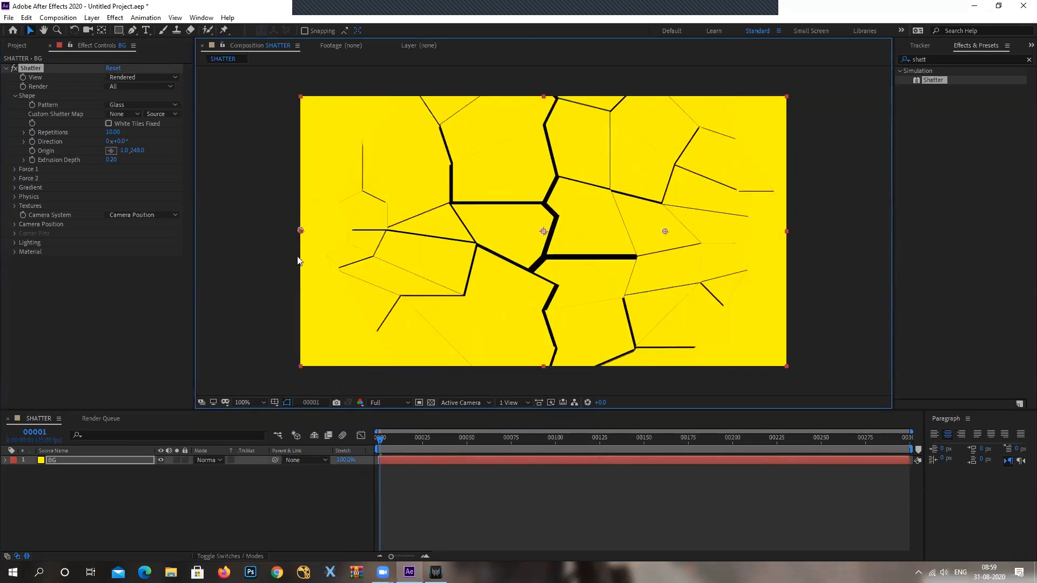
mouse_move(300, 231)
mouse_down()
mouse_move(509, 230)
mouse_move(301, 232)
mouse_up()
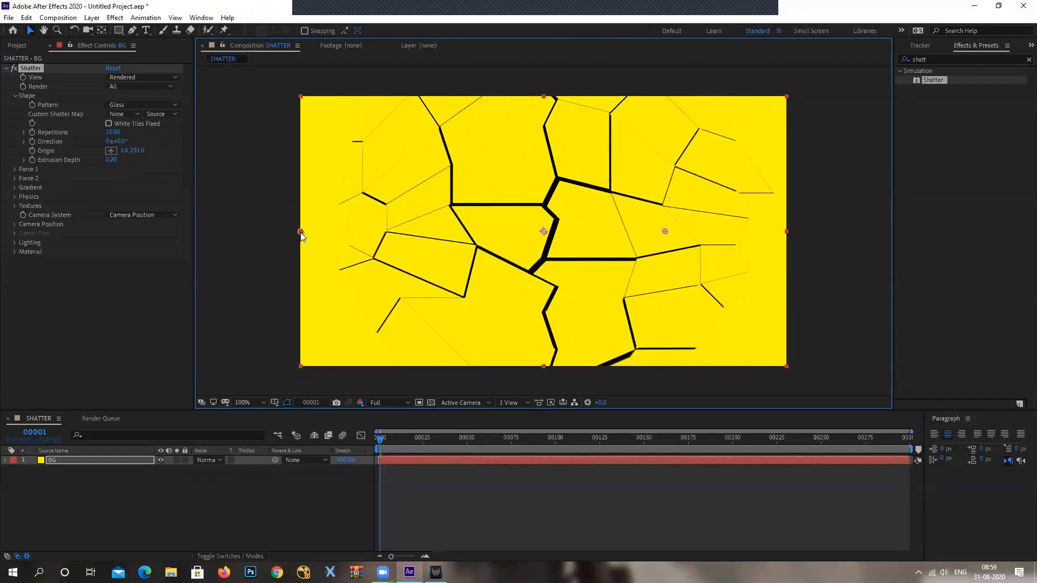
mouse_move(300, 232)
mouse_down()
mouse_move(541, 233)
mouse_move(300, 232)
mouse_up()
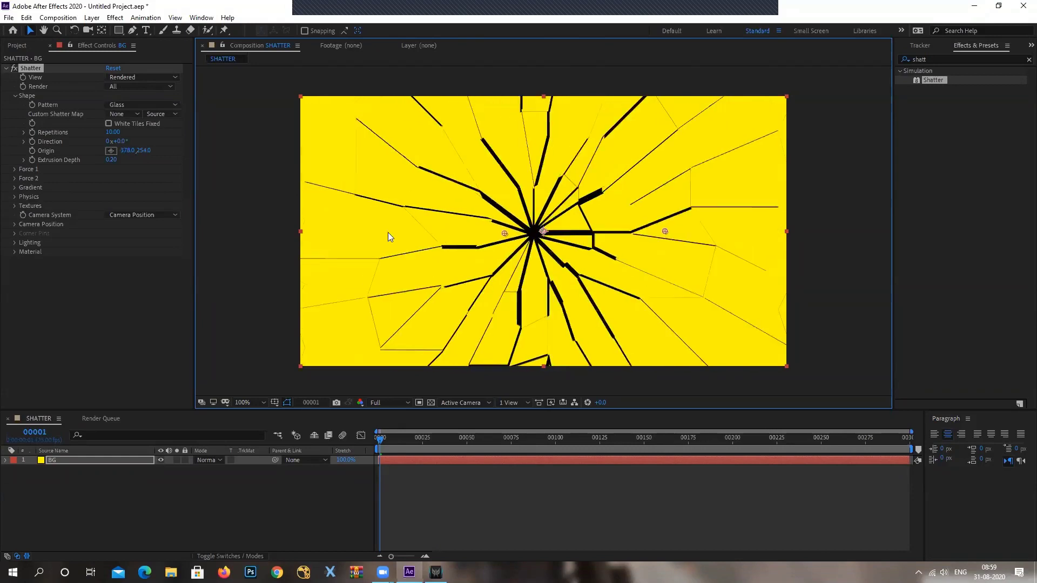
click(117, 152)
mouse_move(117, 152)
mouse_down()
mouse_move(309, 182)
mouse_move(162, 194)
mouse_up()
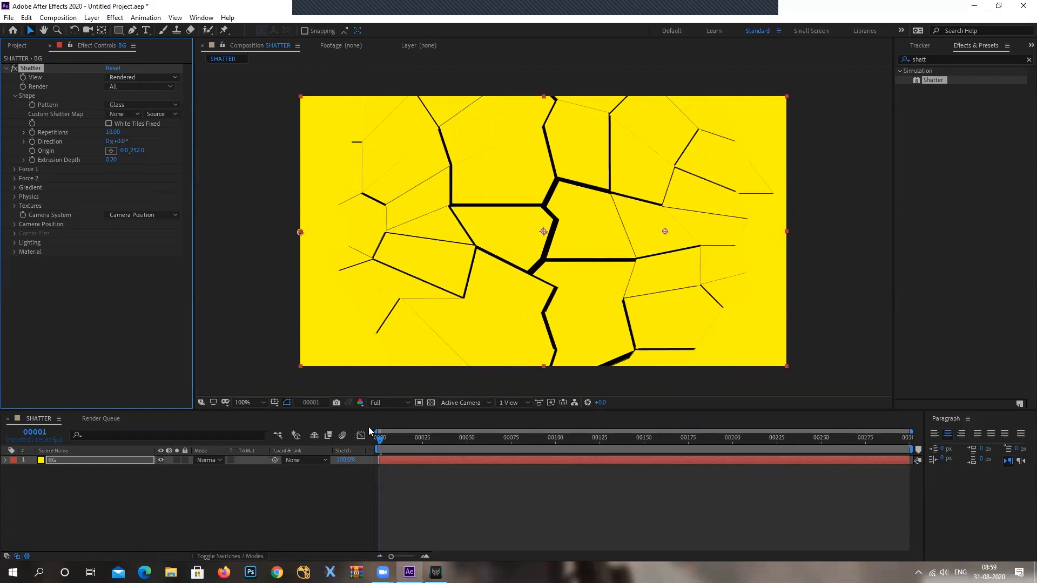
drag(394, 433, 371, 434)
Step: Play and scrub frames 0–3 of the left-edge shatter, then expand Force 1 (Position 450, 250)
key(space)
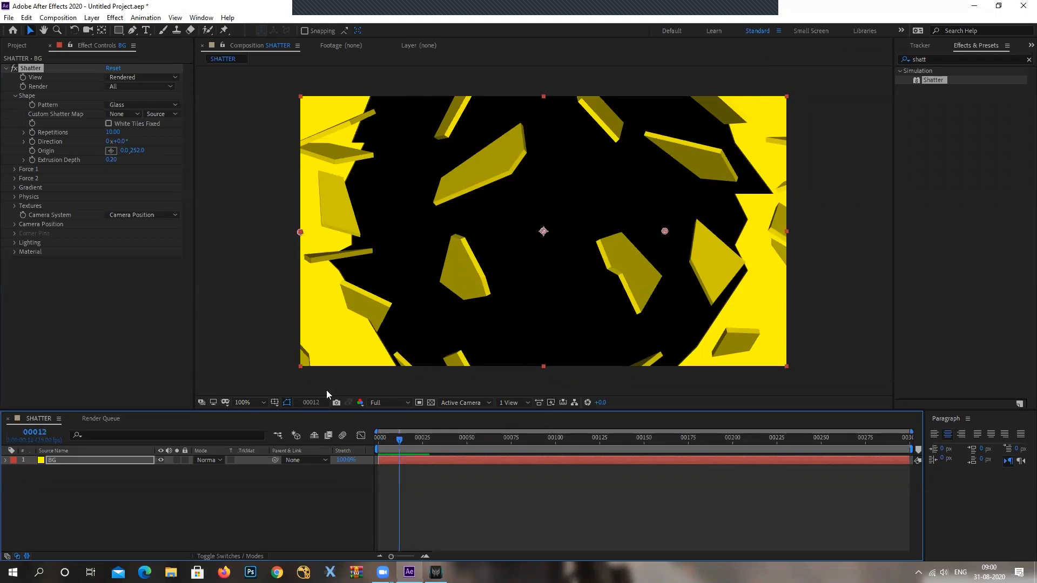
mouse_move(400, 440)
mouse_down()
mouse_move(373, 447)
mouse_move(405, 446)
mouse_move(377, 452)
mouse_up()
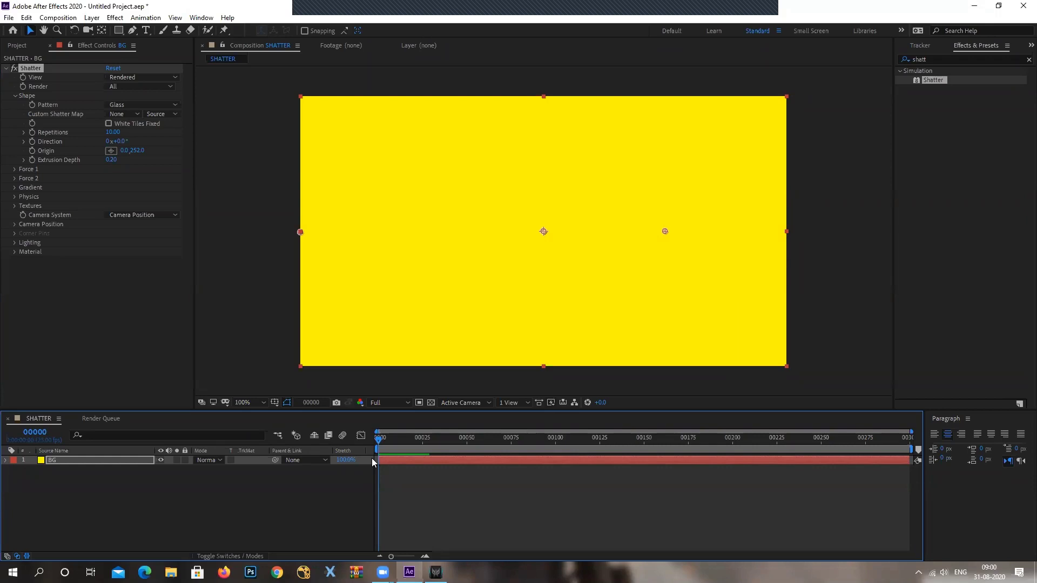
drag(388, 447, 383, 453)
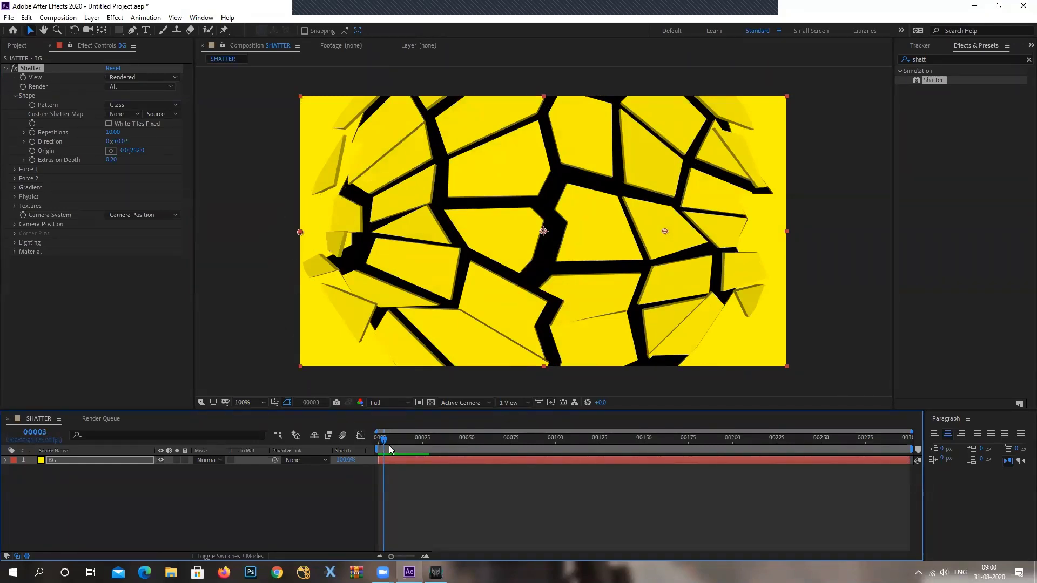
drag(389, 448, 379, 449)
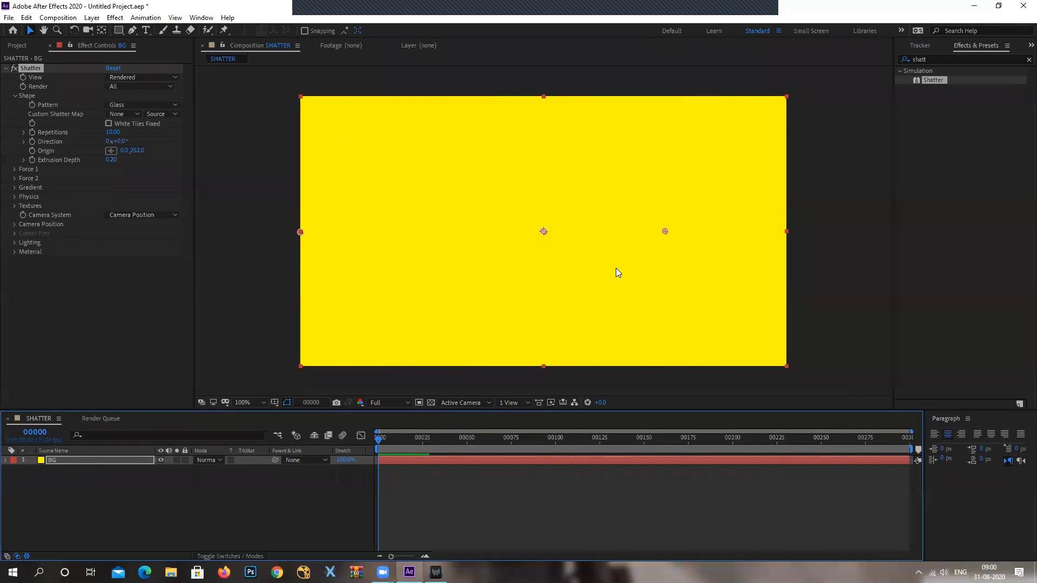
drag(376, 446, 384, 446)
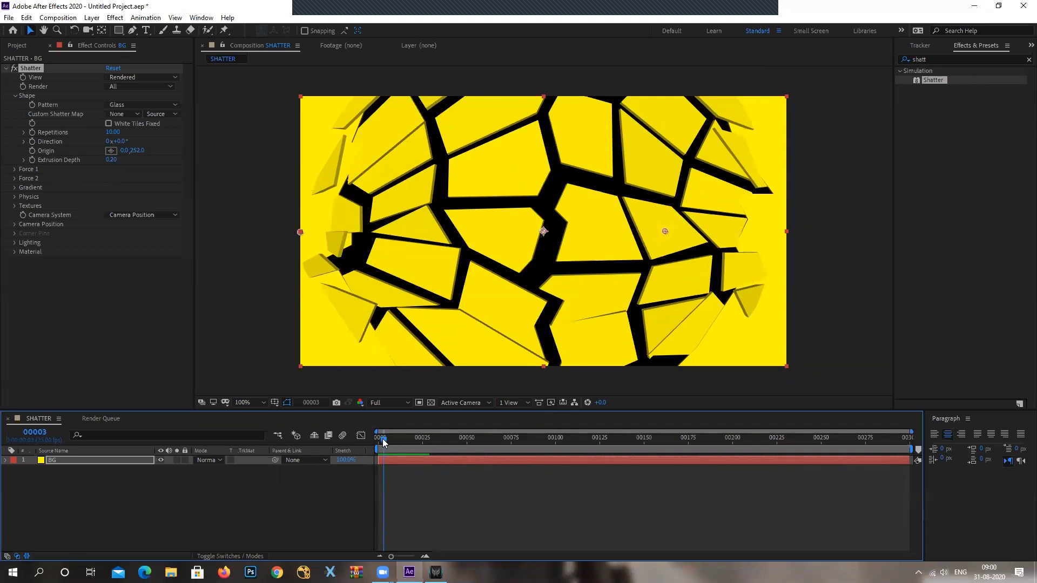
drag(383, 439, 380, 439)
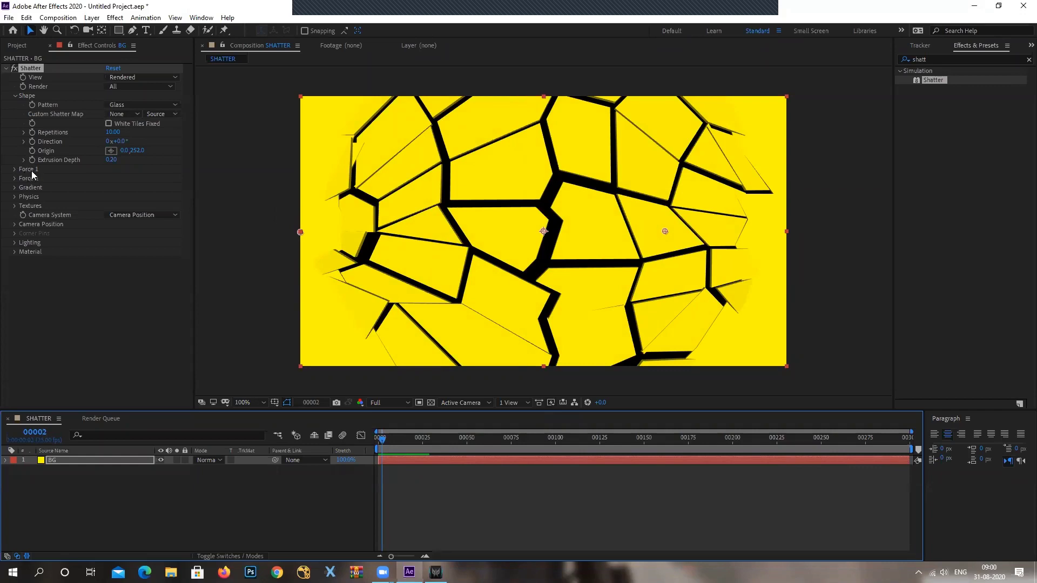
click(13, 170)
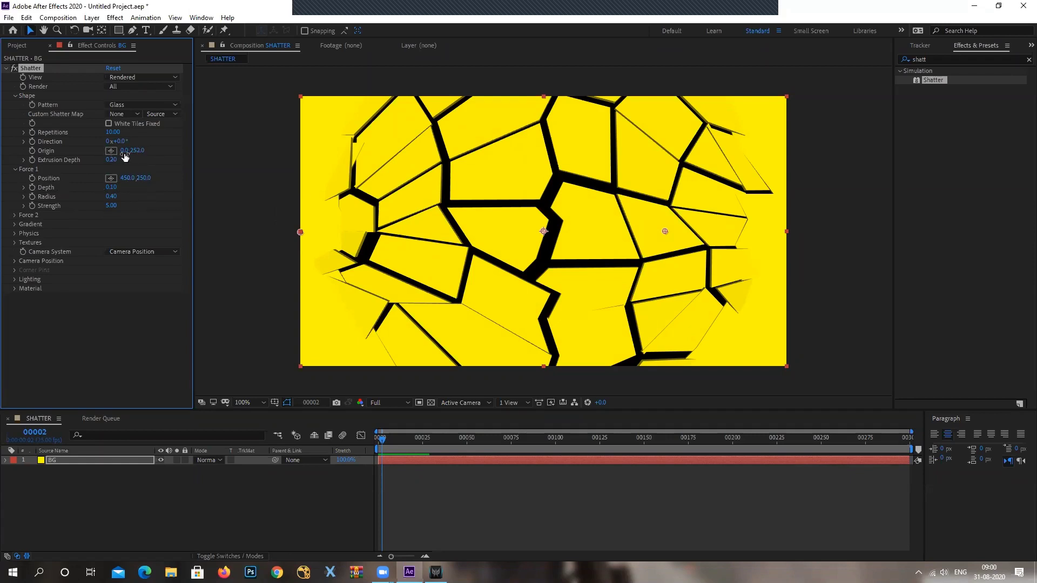
Step: Reset Shatter to defaults, then set View to Rendered and Pattern to Glass
click(113, 68)
click(130, 76)
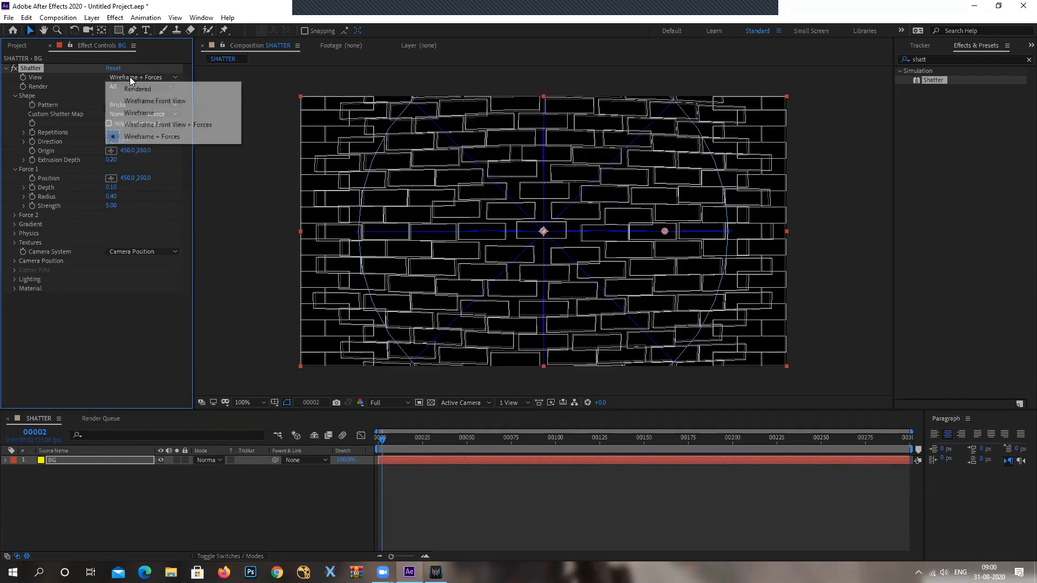
click(137, 88)
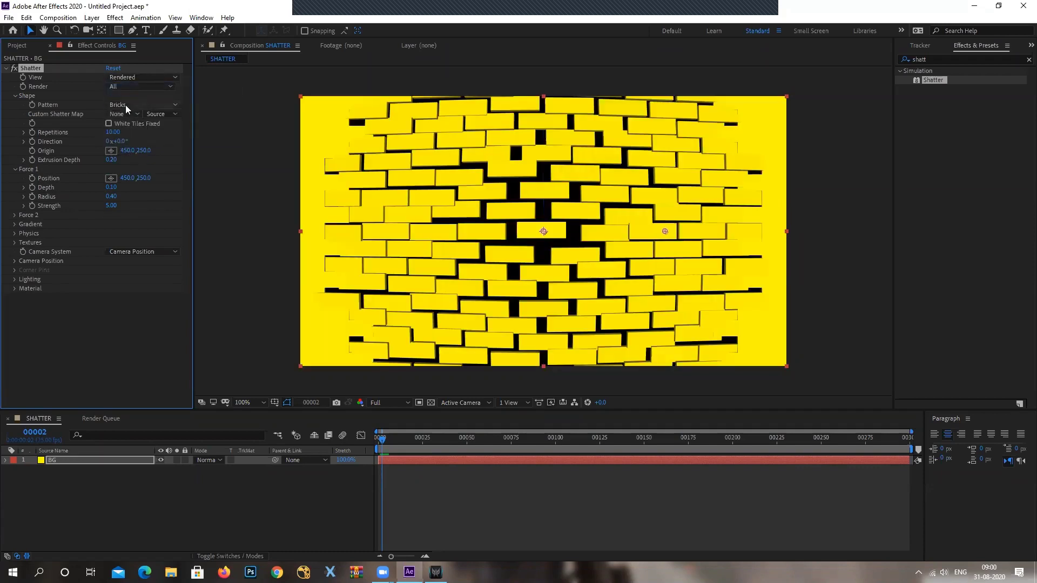
click(127, 106)
click(135, 191)
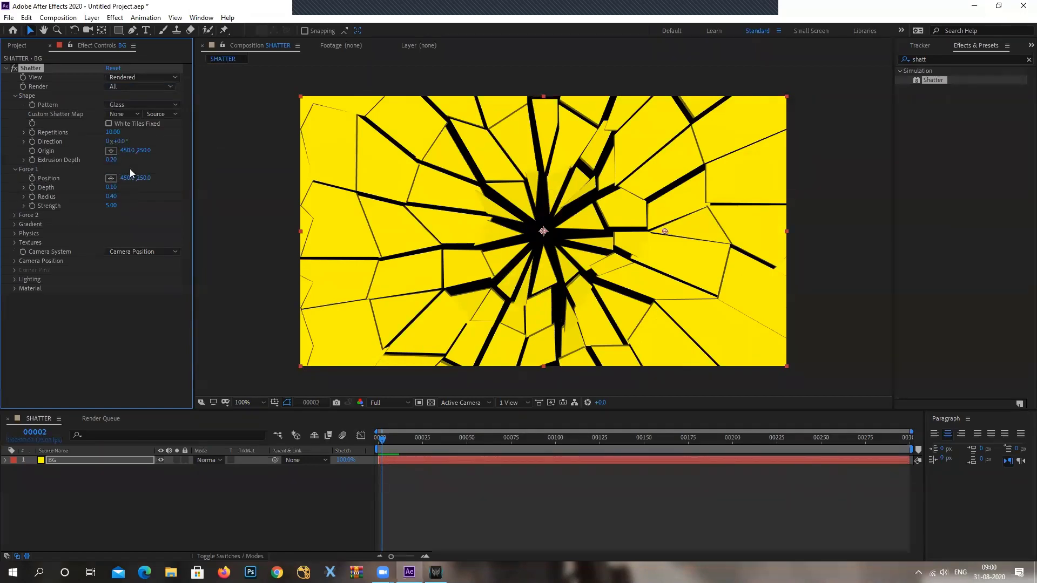
Step: Drag Shape Origin X to -1.0 and Force 1 Position X to about 1.0
click(145, 178)
drag(128, 152, 2, 172)
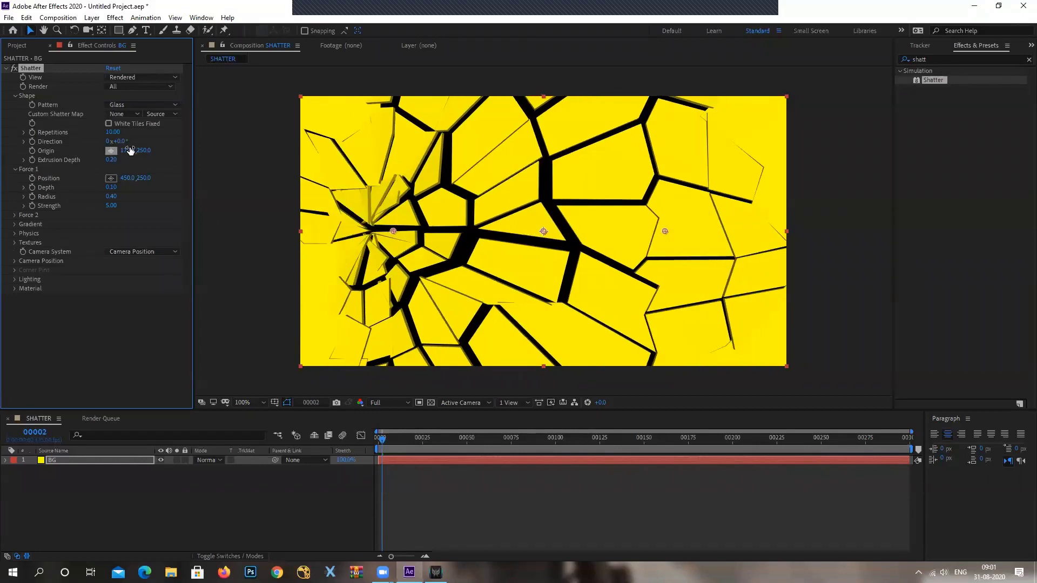
drag(119, 151, 41, 160)
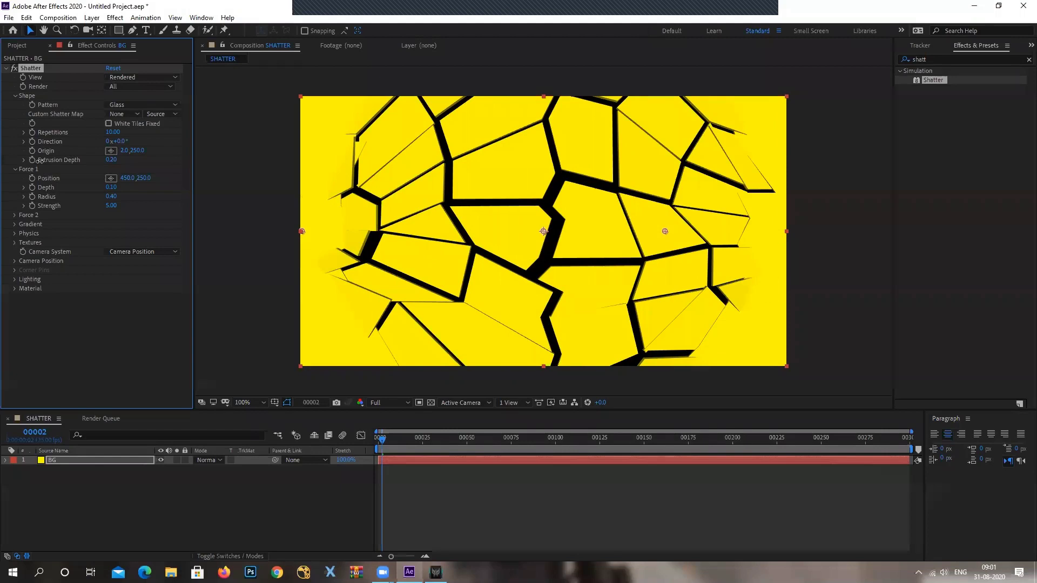
drag(41, 160, 45, 169)
mouse_move(128, 178)
mouse_down()
mouse_move(66, 186)
mouse_move(134, 195)
mouse_move(129, 208)
mouse_move(102, 180)
mouse_move(20, 200)
mouse_up()
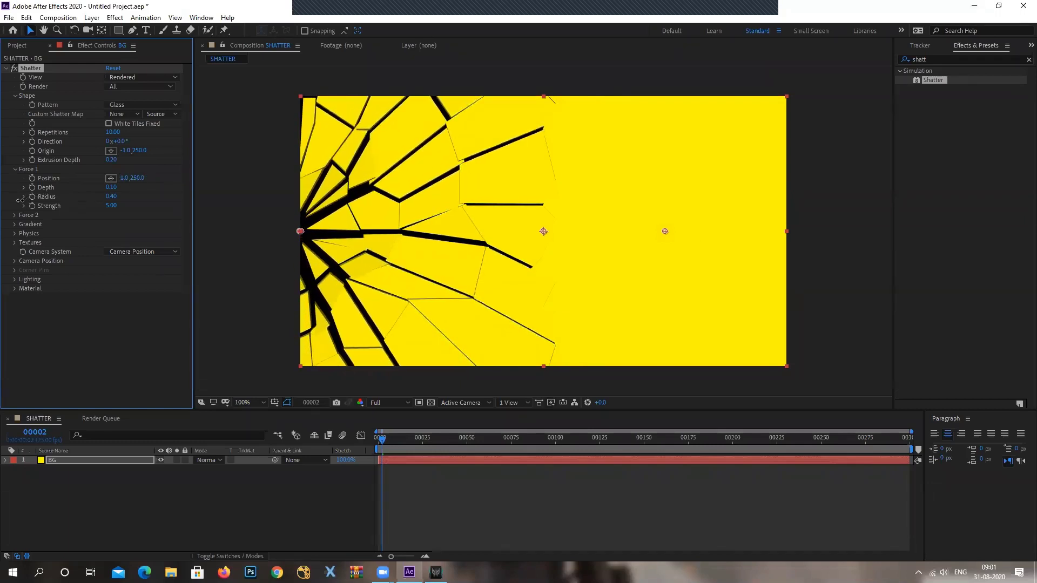
drag(414, 443, 339, 446)
key(space)
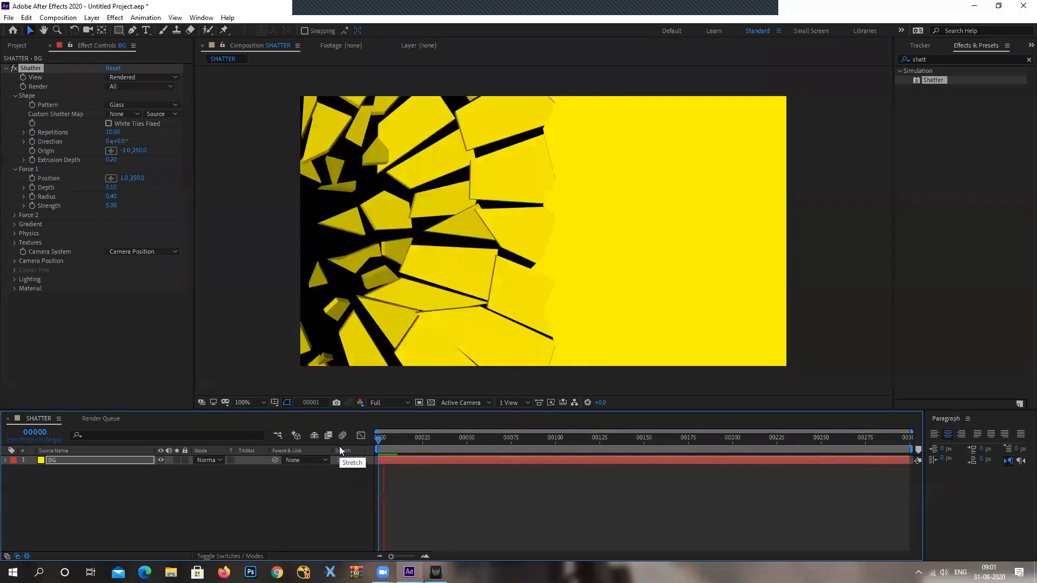
key(space)
drag(486, 435, 397, 448)
key(space)
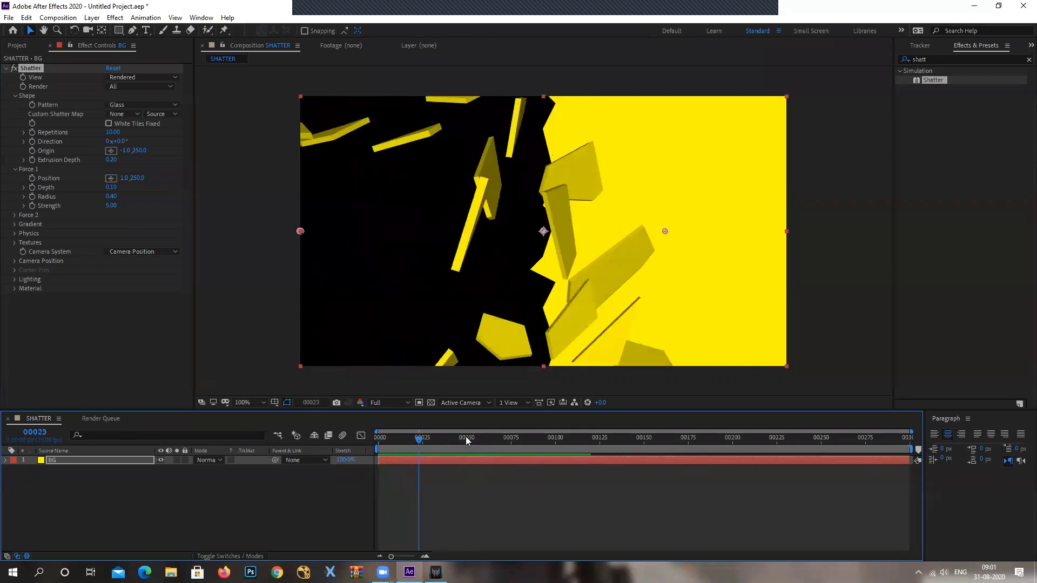
key(space)
key(space)
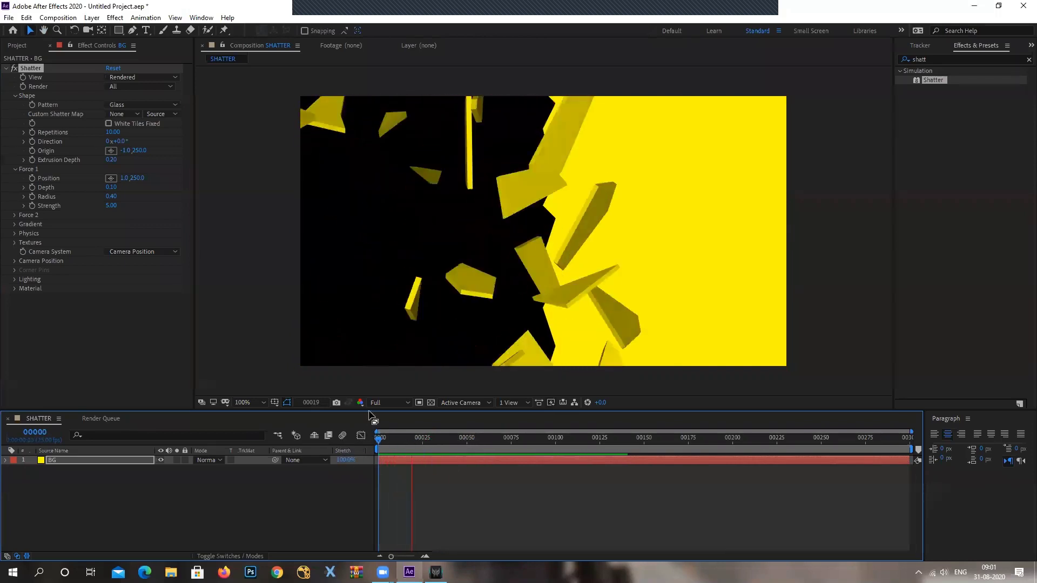
key(space)
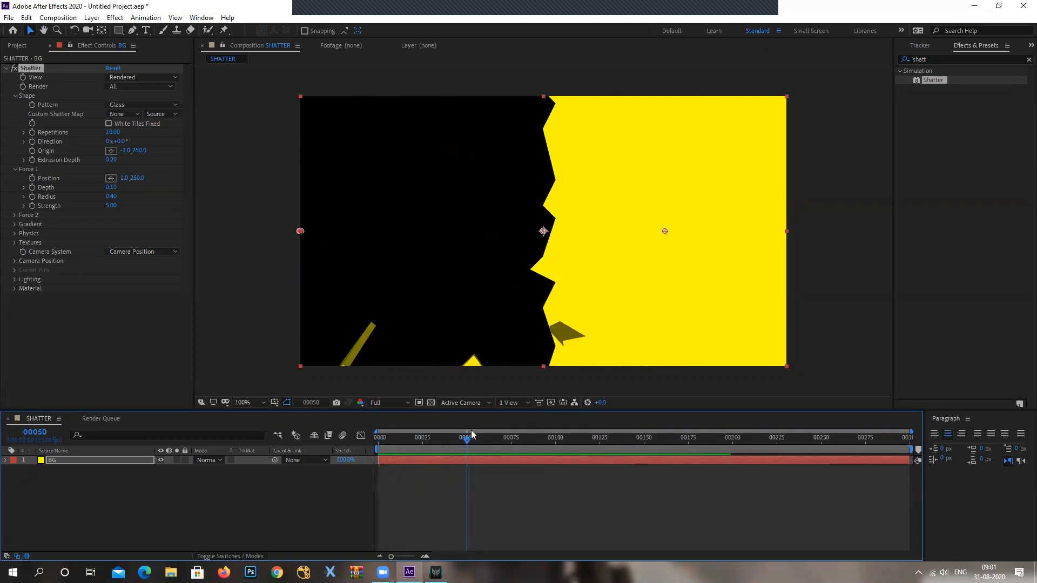
drag(420, 449, 309, 455)
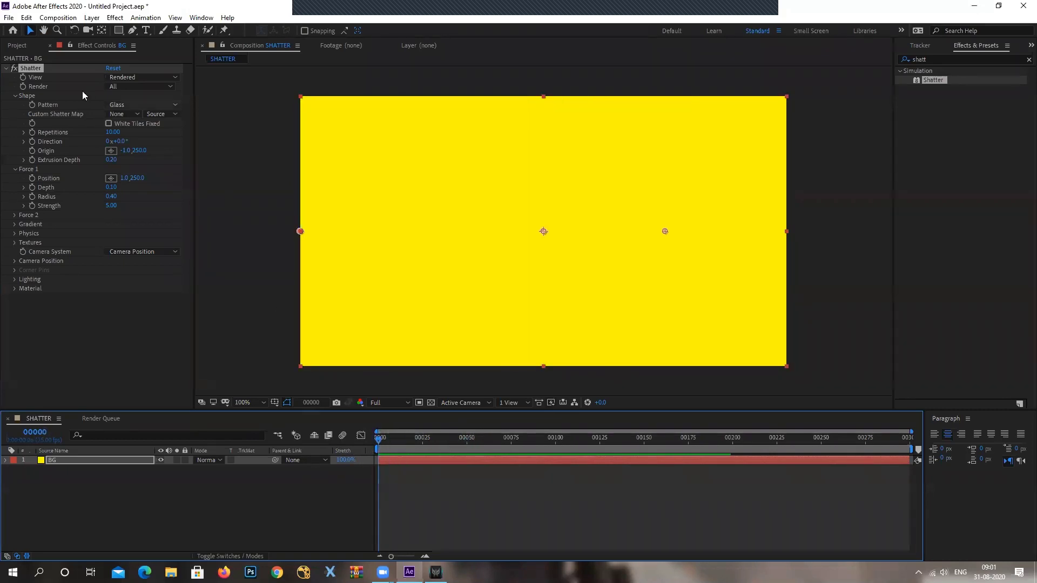
Step: Place the Shatter origin and Force 1 position at the layer's top centre, then preview
click(112, 152)
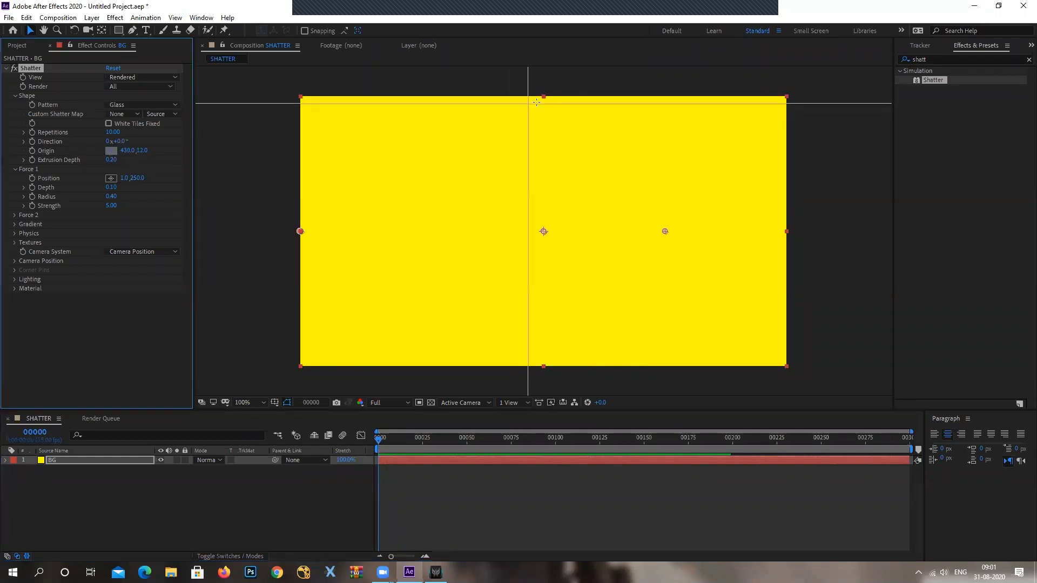
click(300, 231)
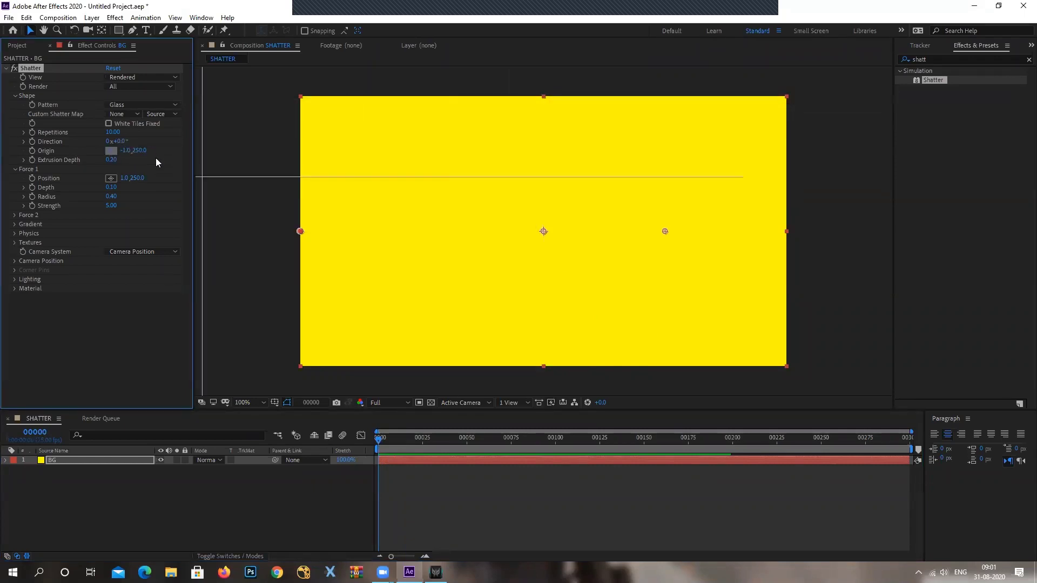
click(111, 152)
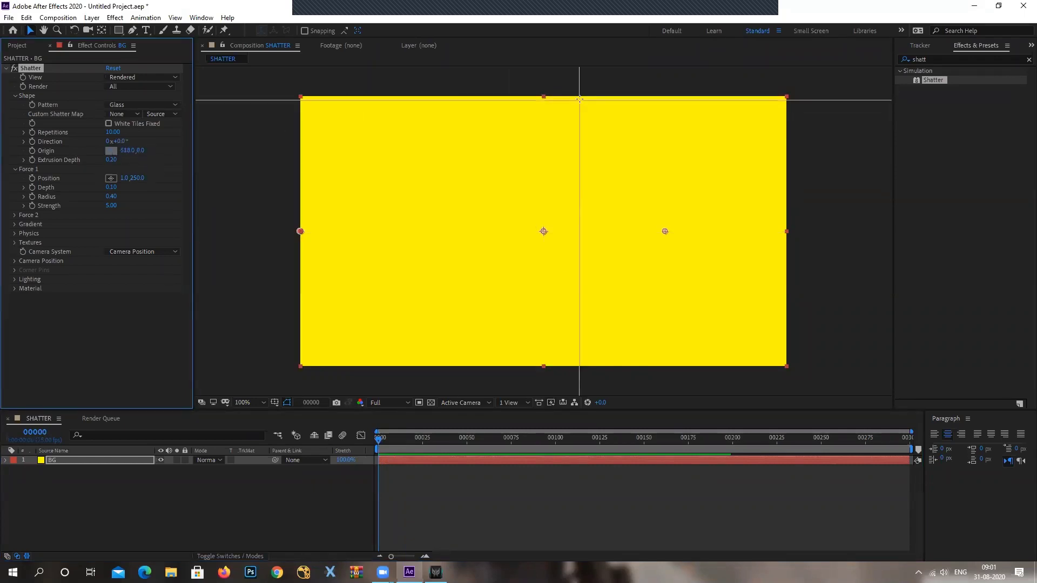
click(543, 96)
click(112, 178)
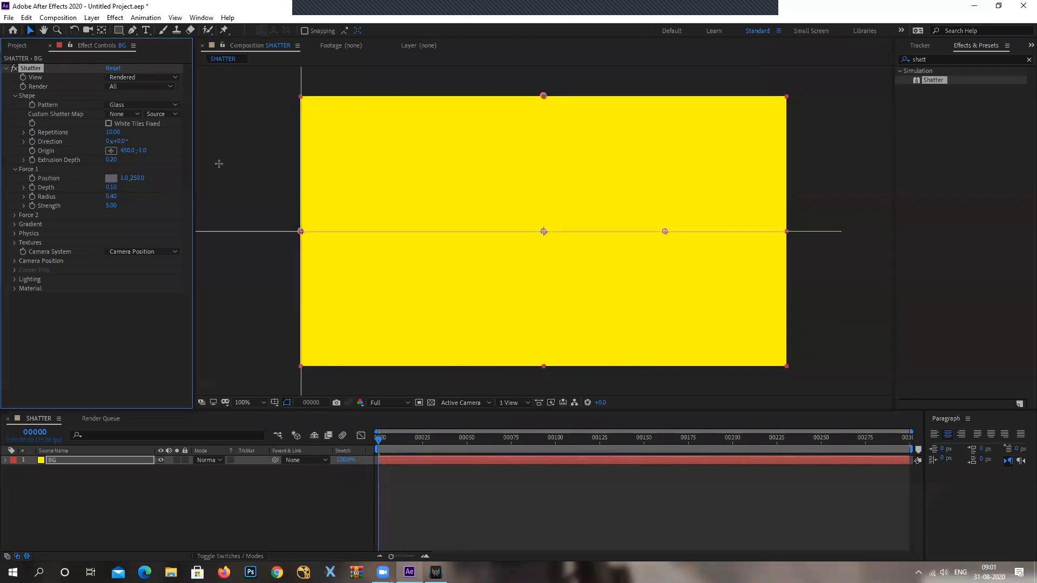
click(544, 95)
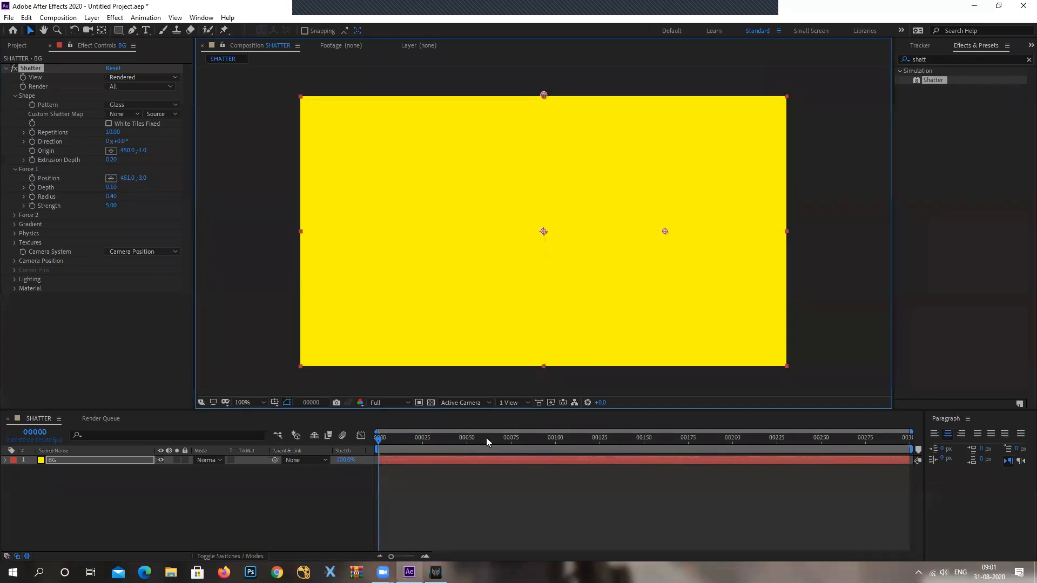
key(space)
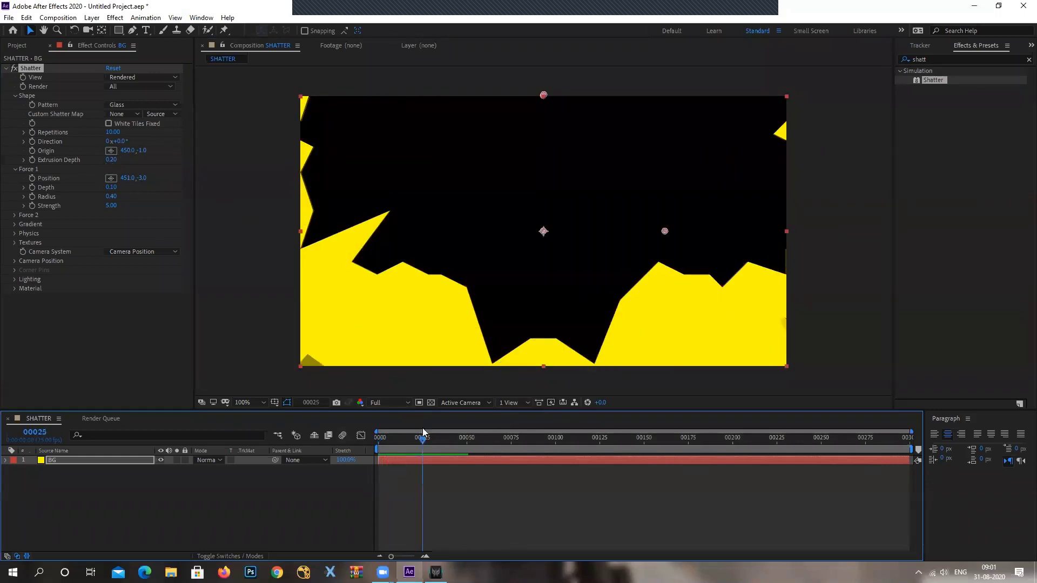
drag(396, 439, 379, 456)
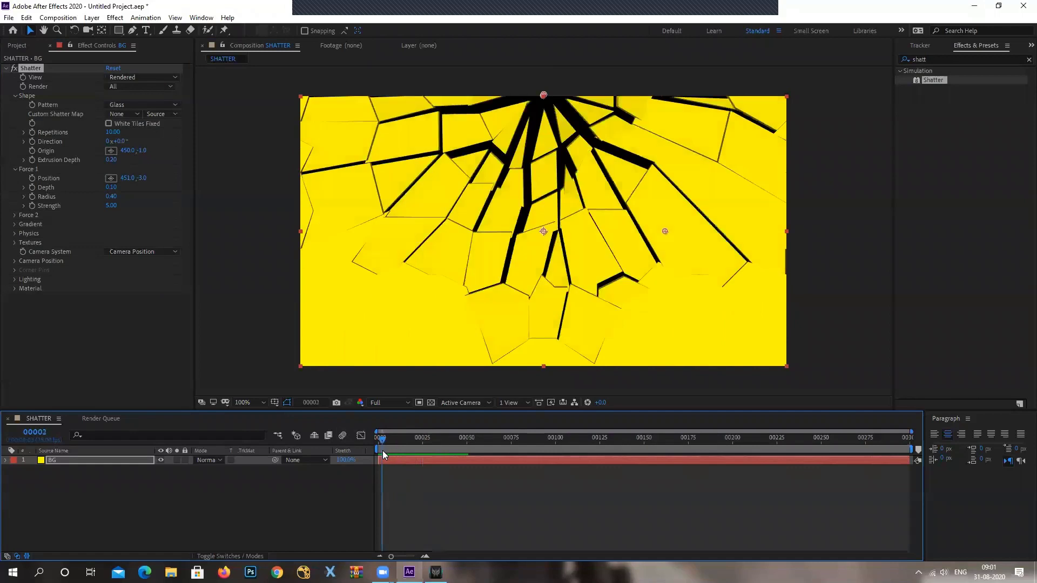
Step: Move both the Shatter origin and Force 1 position to the layer centre, about 451, 251
click(110, 151)
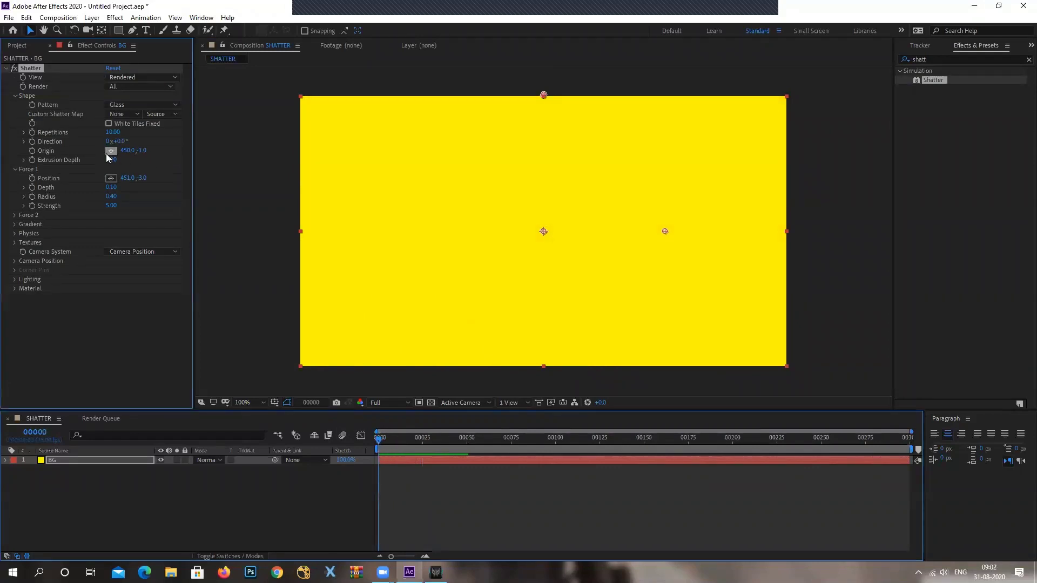
click(543, 231)
click(111, 178)
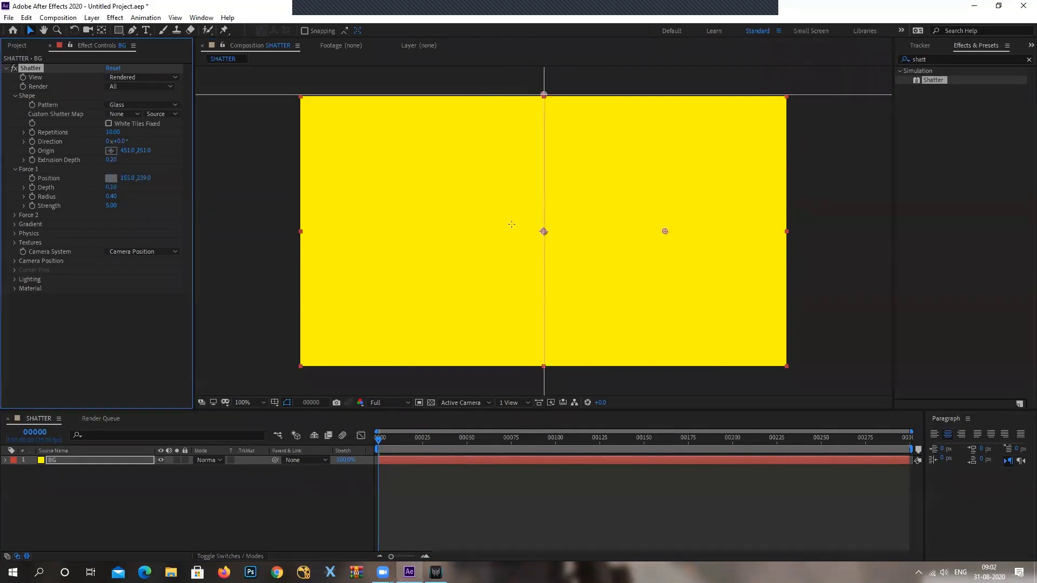
click(544, 232)
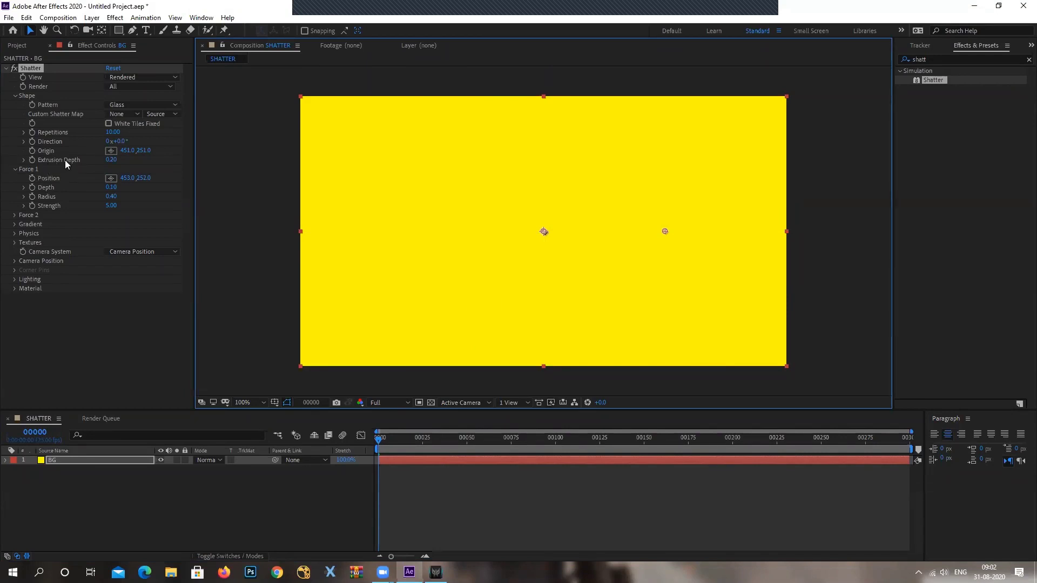
Step: Preview the centred shatter zoomed to 200% and lower Extrusion Depth to 0.09
click(380, 438)
key(space)
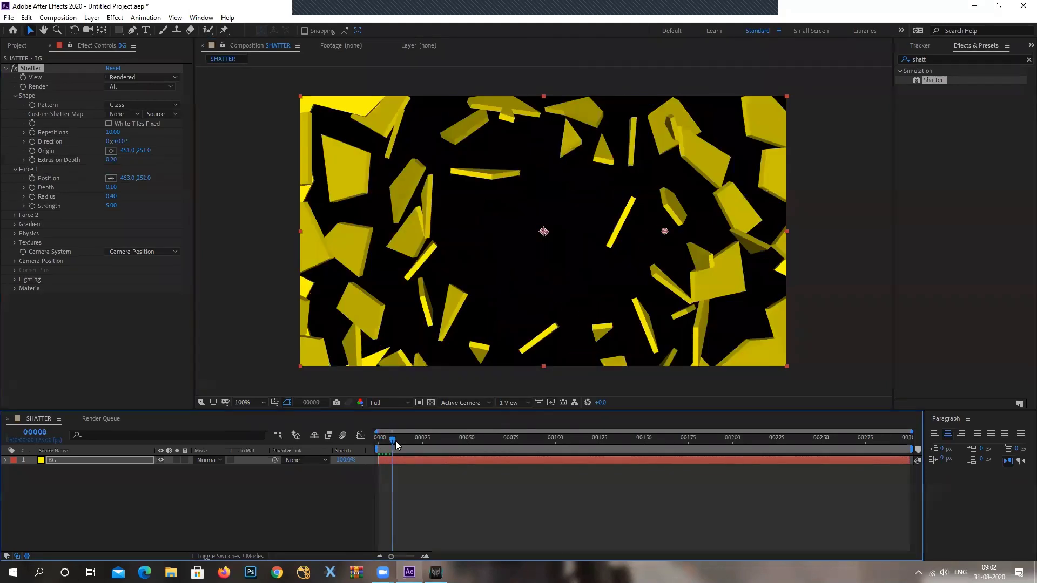
scroll(485, 264, up, 2)
drag(477, 192, 490, 268)
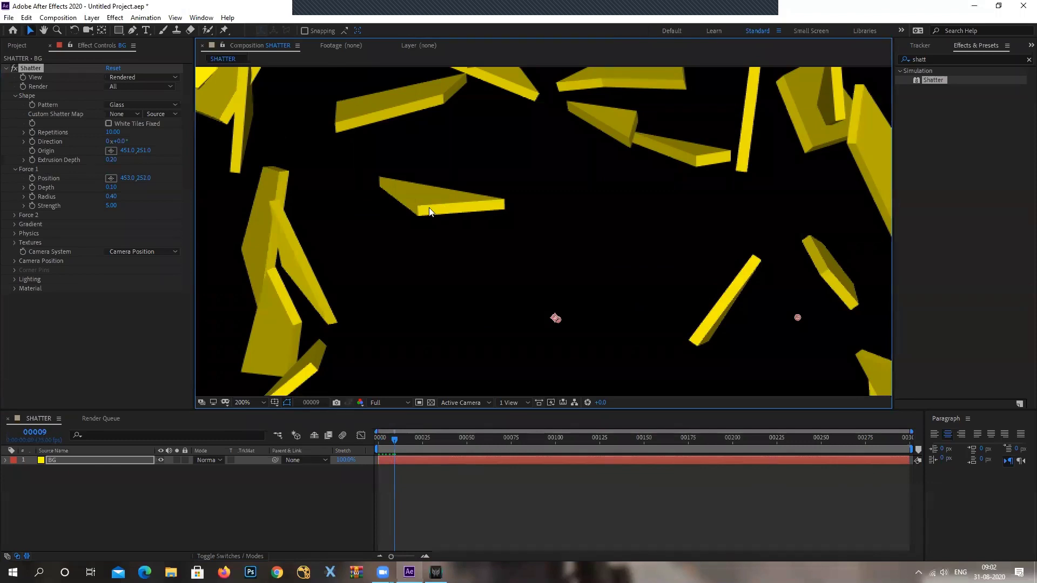
mouse_move(111, 159)
mouse_down()
mouse_move(145, 166)
mouse_move(121, 179)
mouse_up()
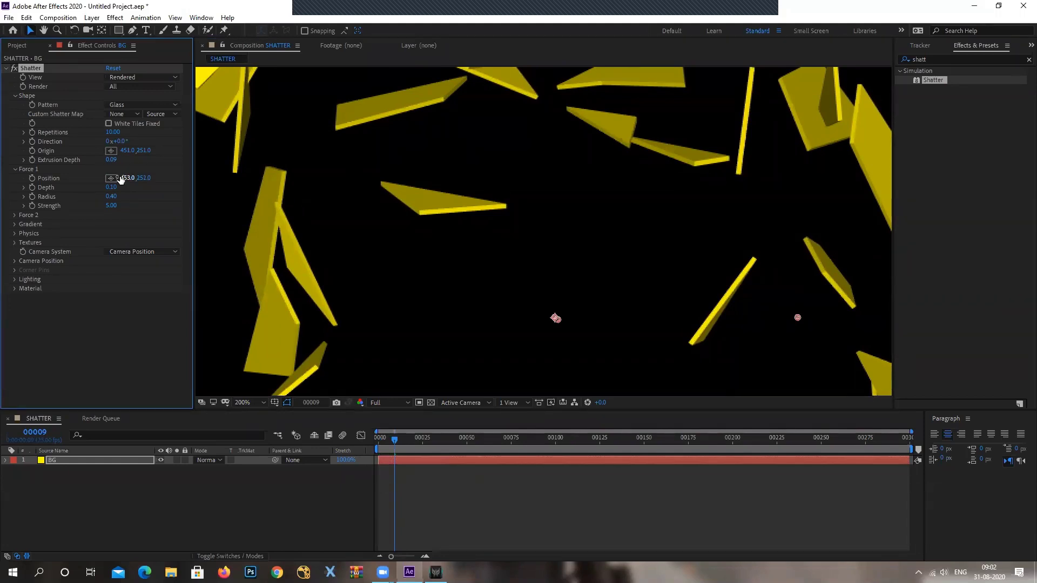
drag(402, 444, 378, 449)
scroll(443, 210, down, 2)
scroll(443, 210, down, 2)
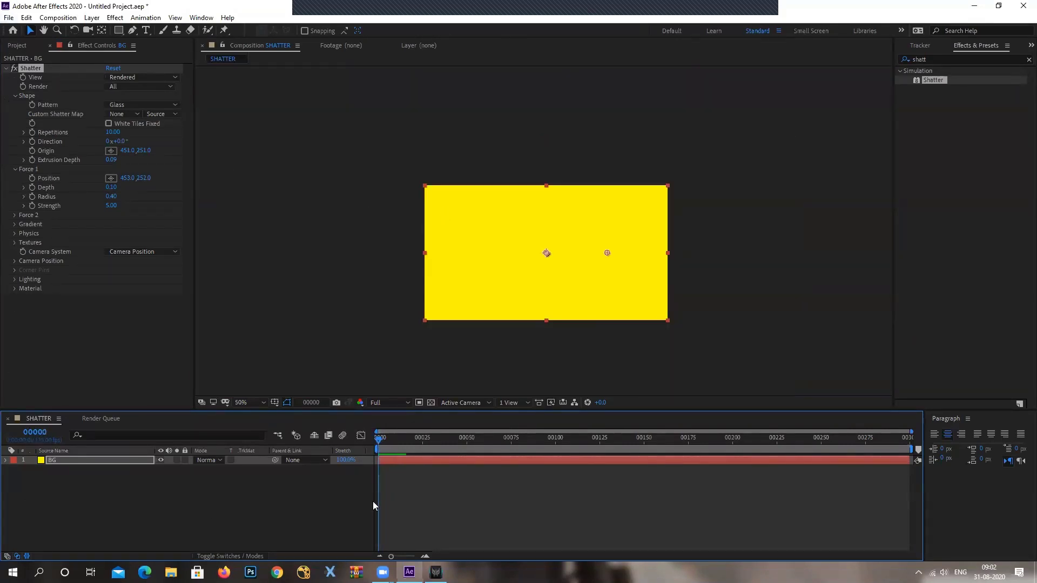
key(space)
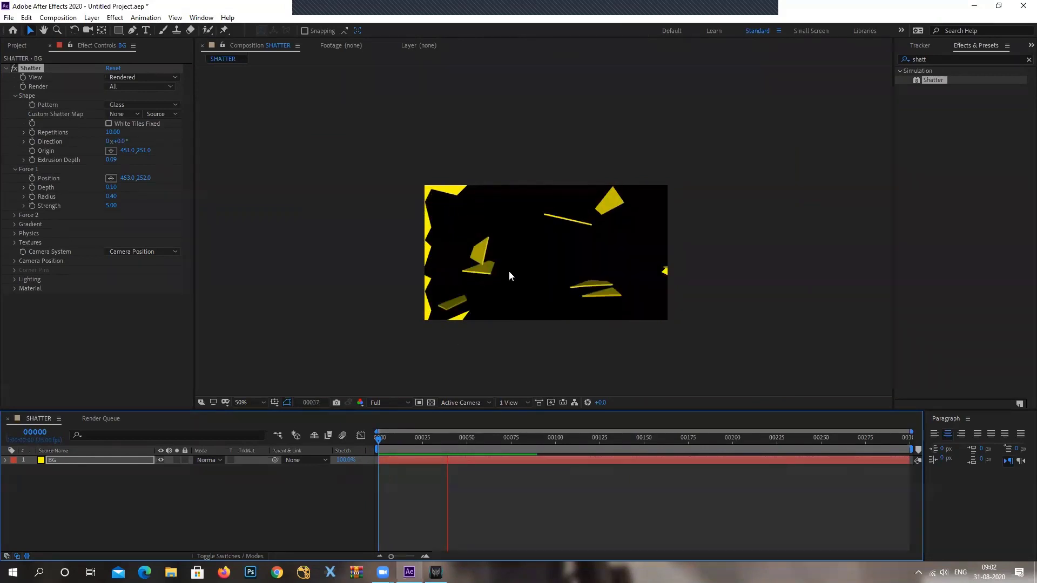
scroll(518, 259, up, 2)
click(535, 242)
click(454, 485)
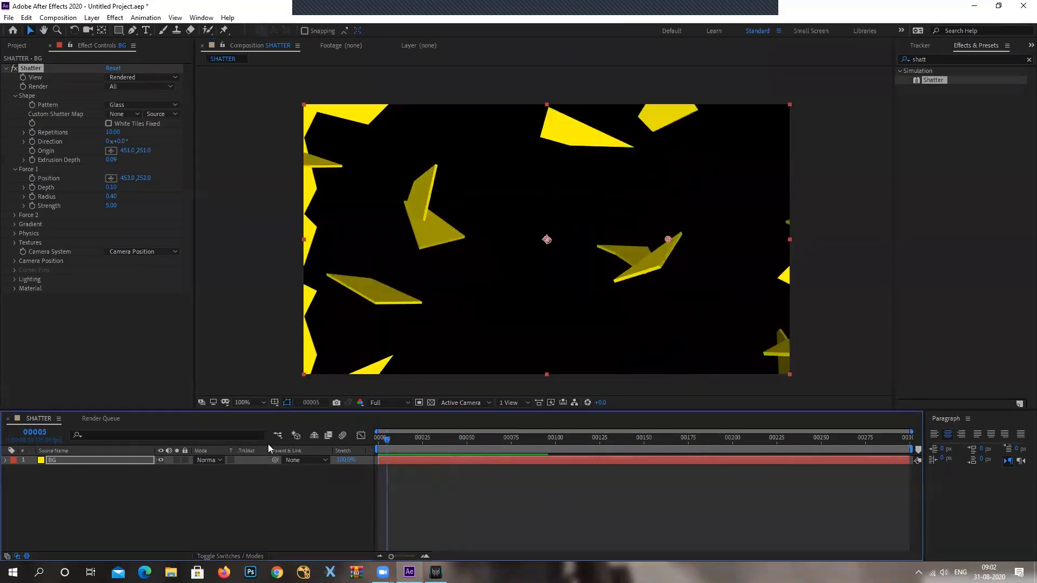
key(space)
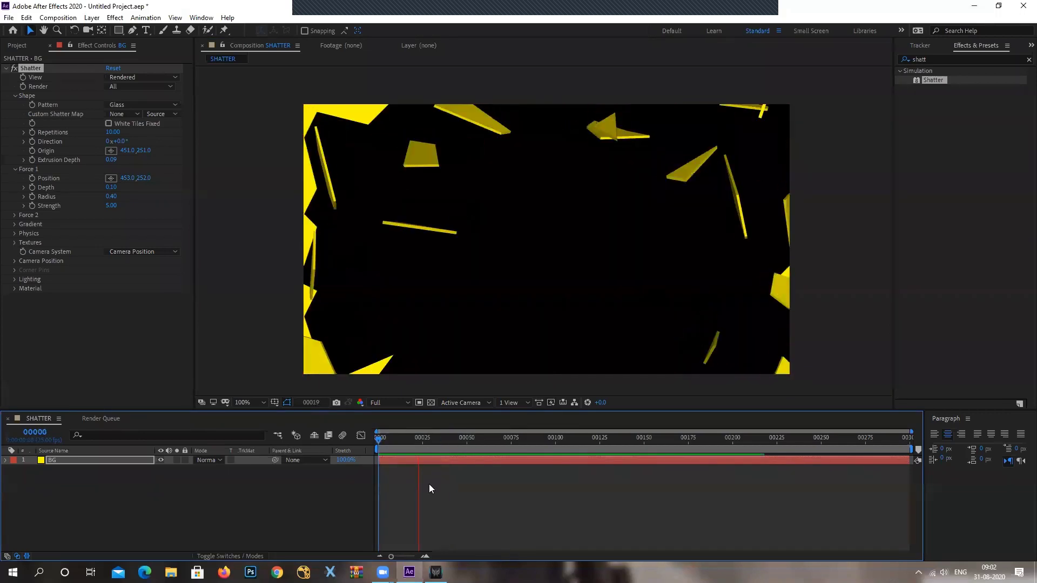
mouse_move(405, 438)
mouse_down()
mouse_move(378, 439)
mouse_move(392, 450)
mouse_move(376, 453)
mouse_move(461, 451)
mouse_move(352, 457)
mouse_up()
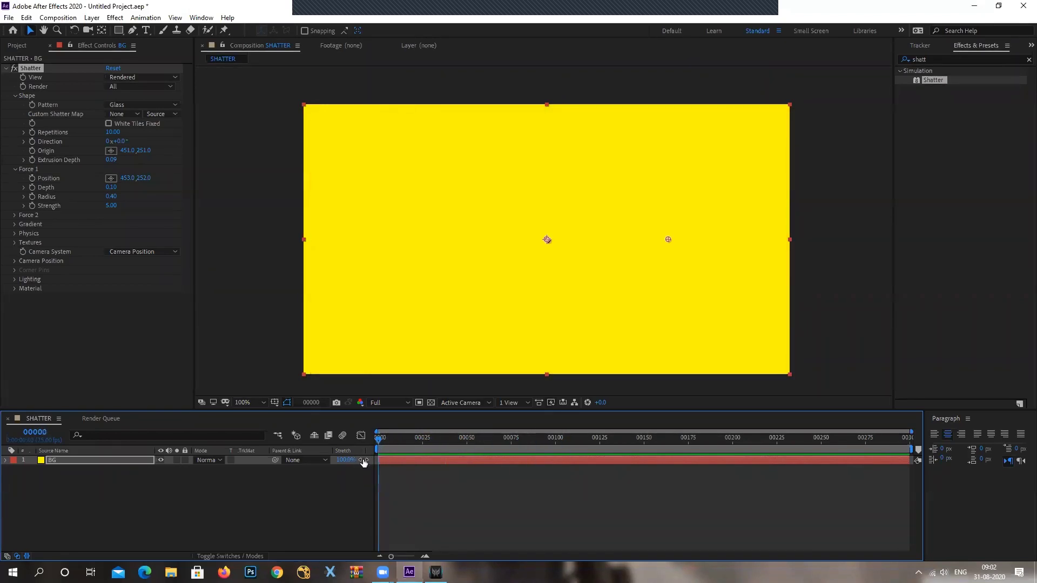
drag(422, 448, 376, 441)
drag(372, 441, 425, 446)
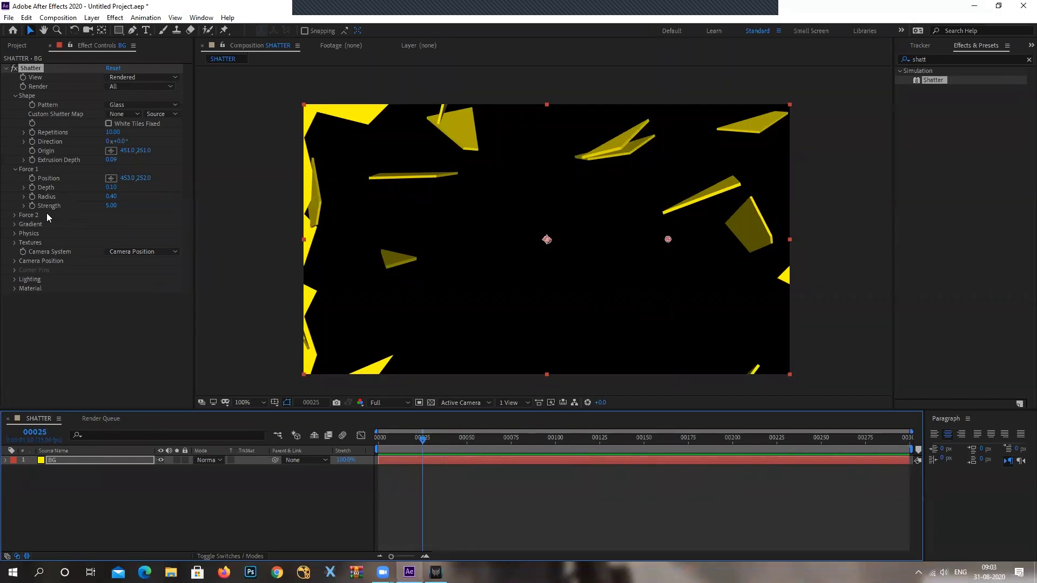
drag(425, 441, 385, 458)
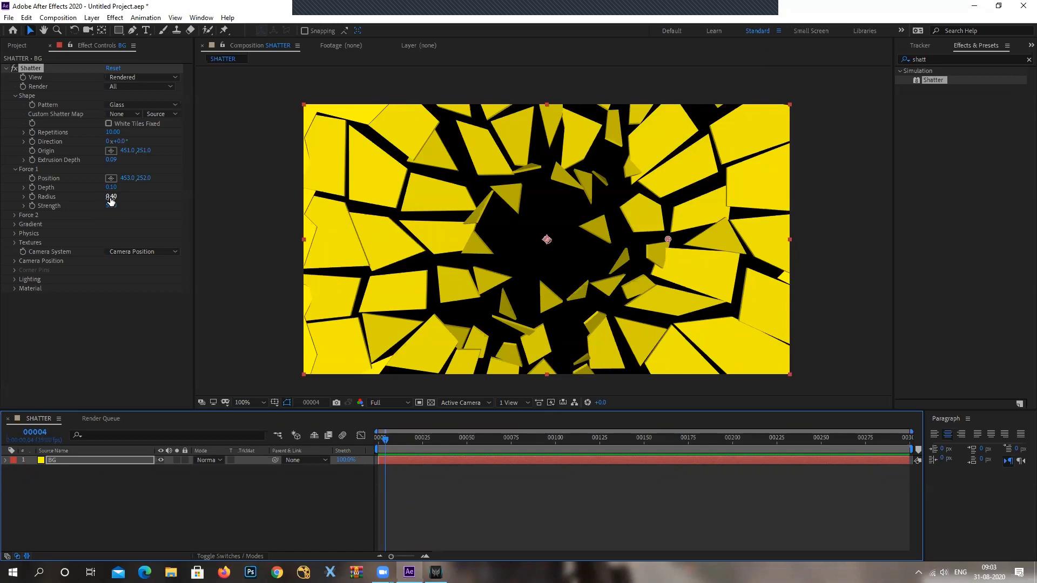
Step: Shrink Force 1 Radius to 0.28 and preview the shatter
right_click(111, 197)
key(Escape)
drag(111, 196, 107, 199)
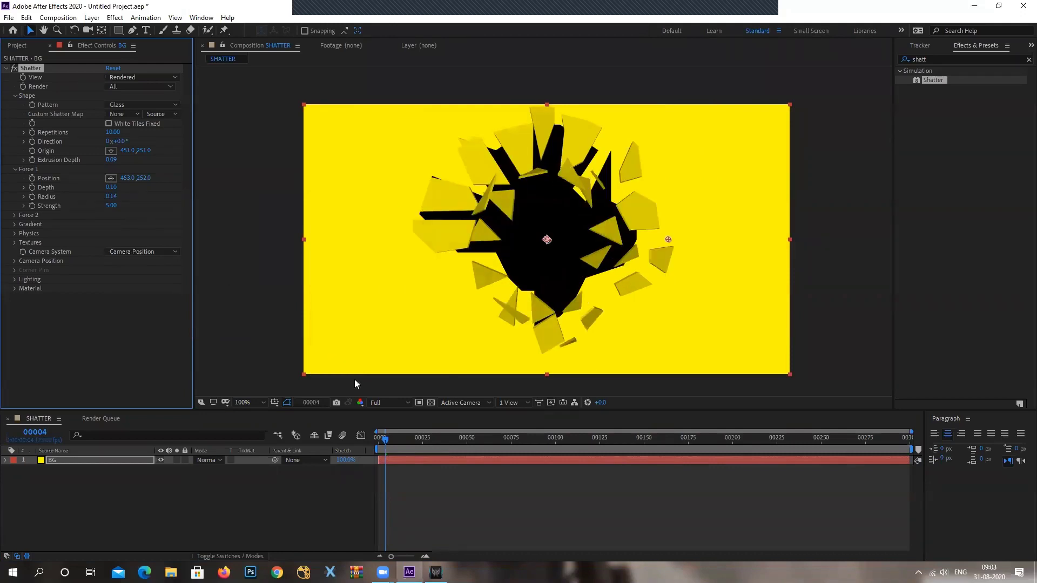
click(390, 440)
key(space)
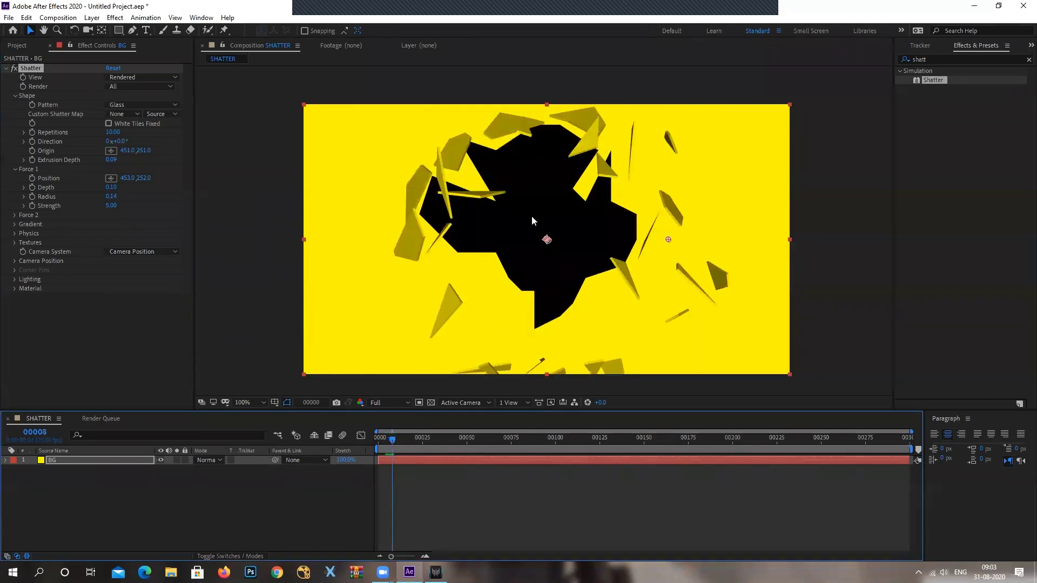
drag(399, 446, 390, 446)
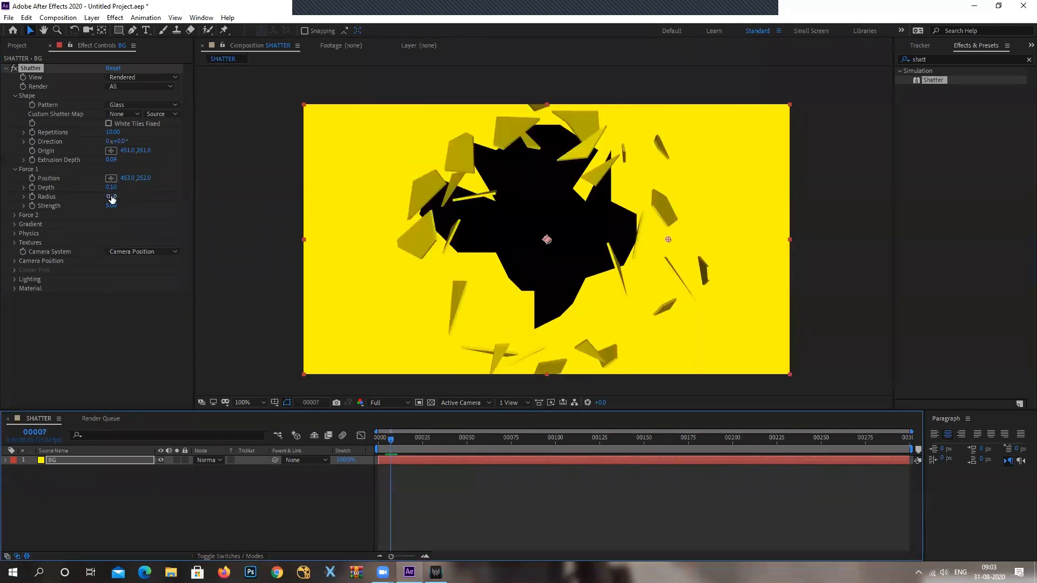
Step: Try a larger Force 1 Radius, settle on 0.14, then make Strength negative, about -14.90
drag(111, 197, 117, 198)
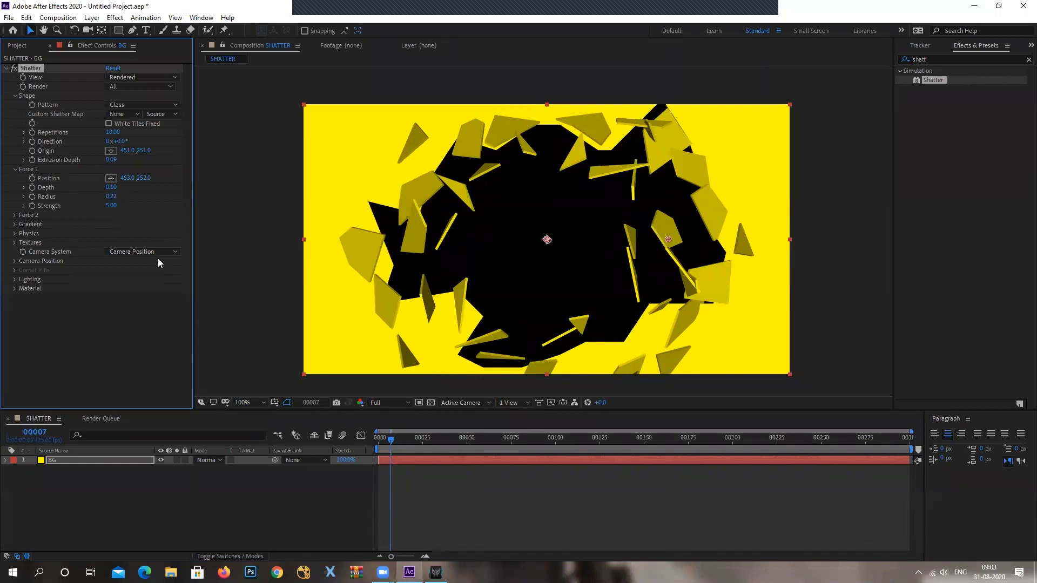
drag(110, 196, 107, 197)
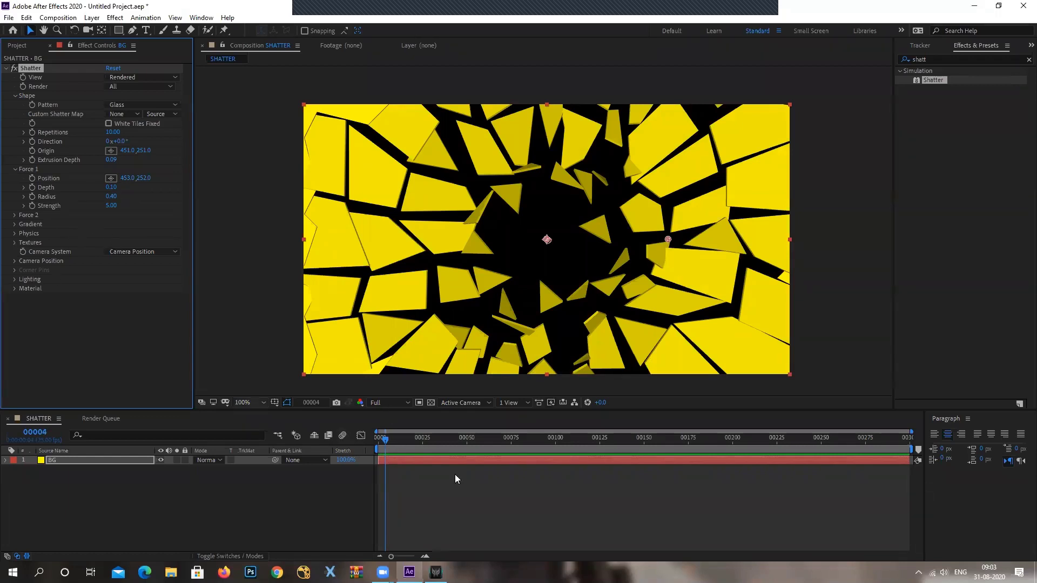
drag(386, 453, 387, 452)
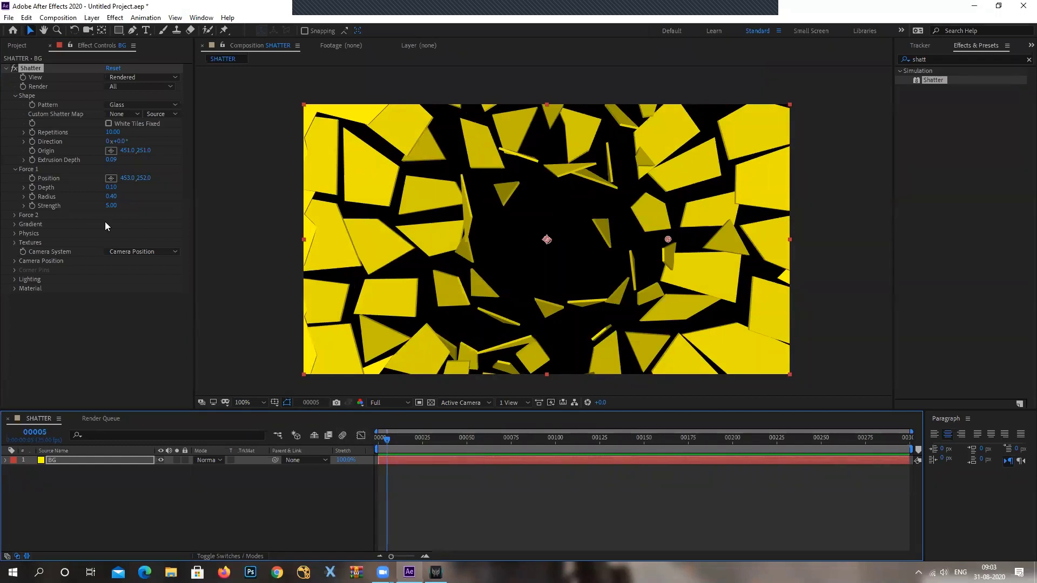
mouse_move(112, 206)
mouse_down()
mouse_move(243, 246)
mouse_move(289, 245)
mouse_up()
Step: Set Force 1 Strength to 30, then to 5, and view the shatter at frame 9
click(111, 206)
text(30)
key(Return)
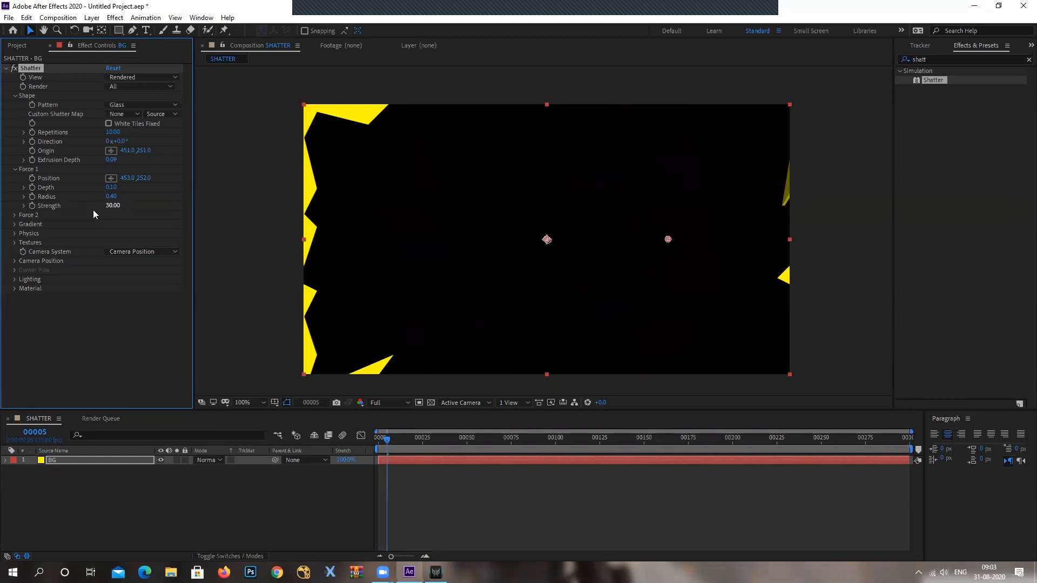
drag(388, 442, 381, 442)
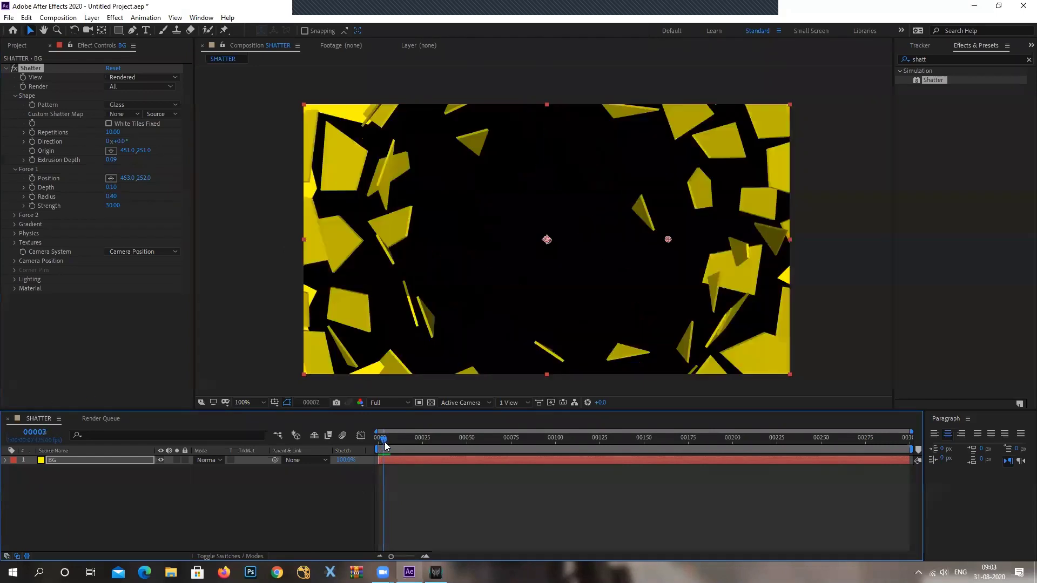
click(113, 207)
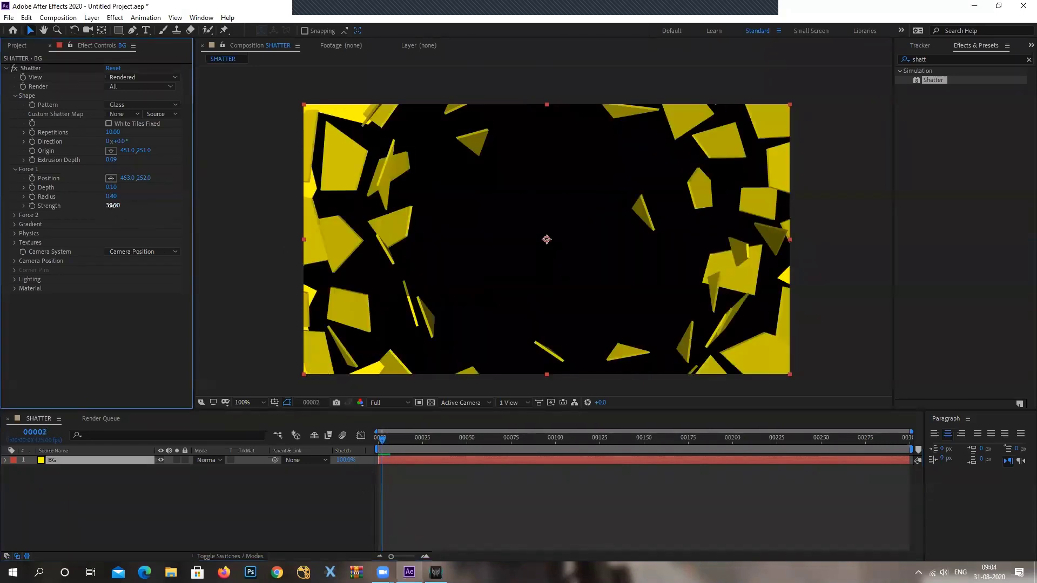
text(5)
key(Return)
key(Home)
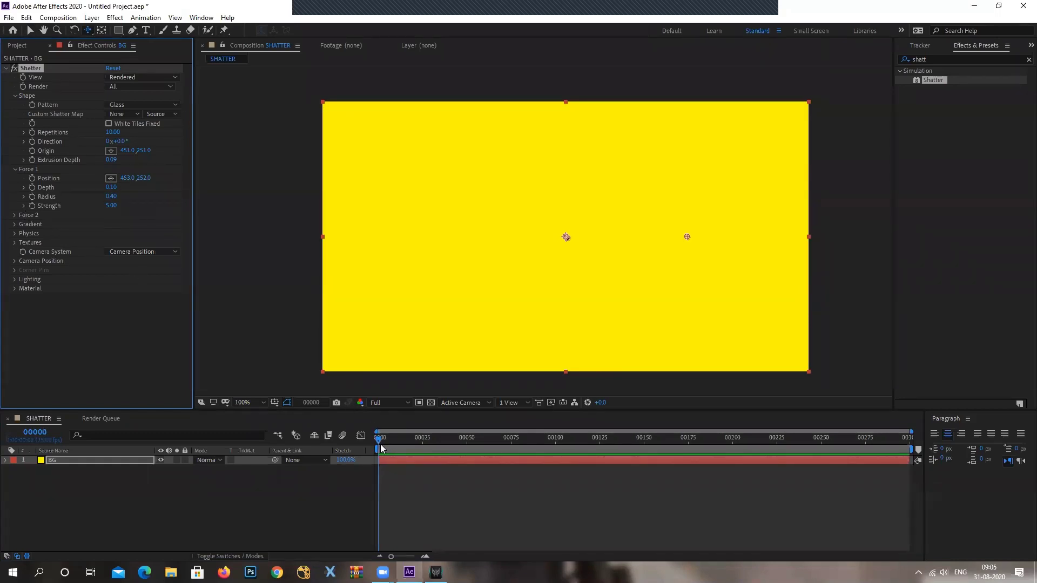
drag(381, 444, 425, 448)
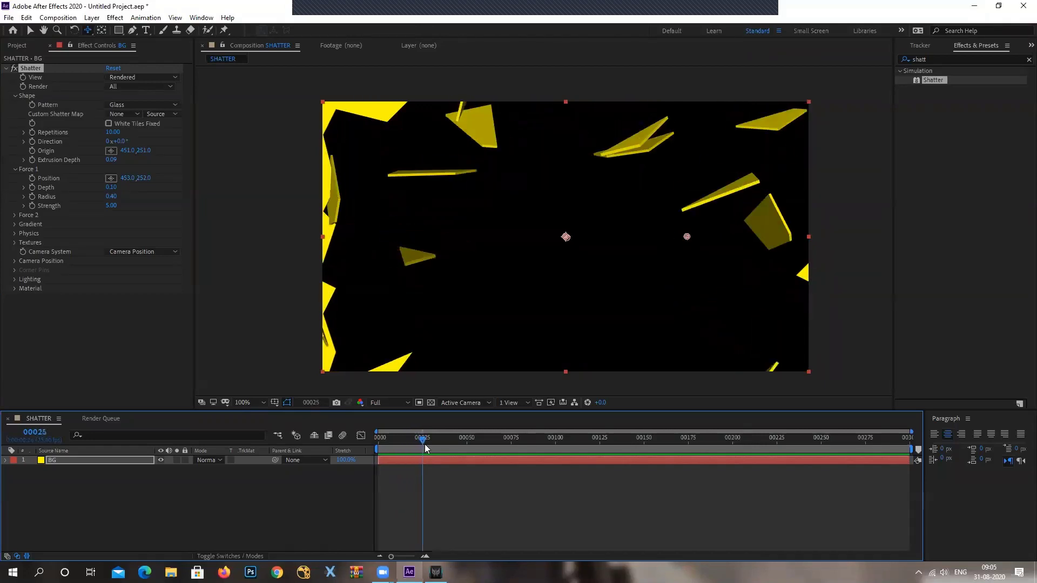
Step: Raise Force 1 Depth for bigger shards and scrub ahead to frame 75 to inspect
drag(115, 188, 137, 195)
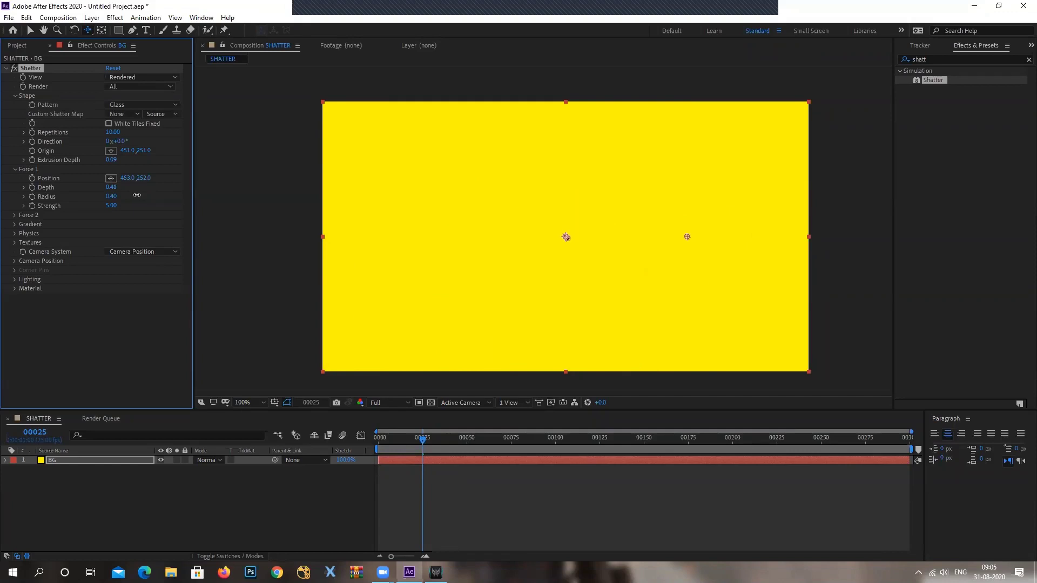
key(space)
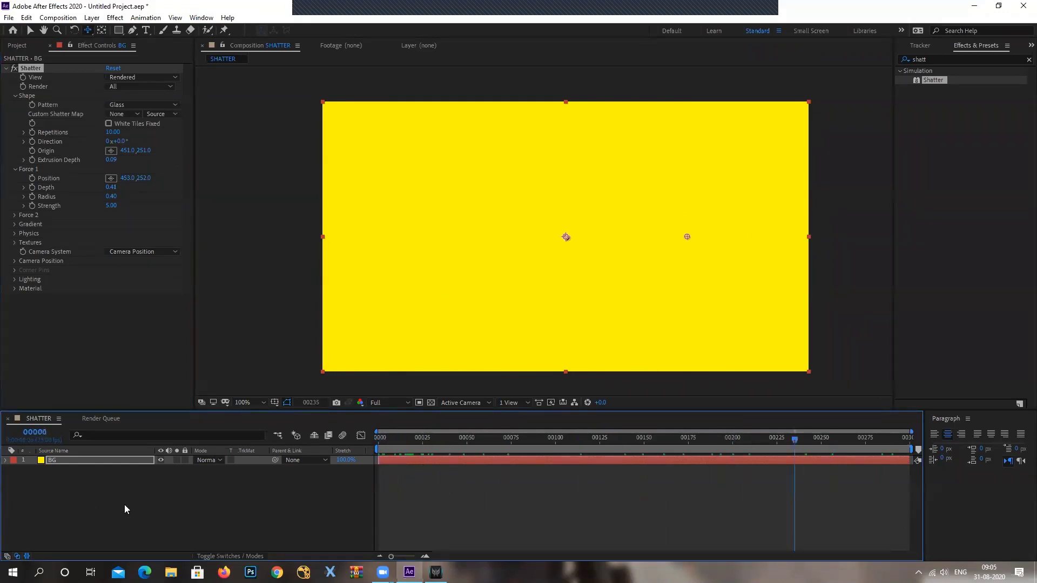
drag(390, 486, 422, 473)
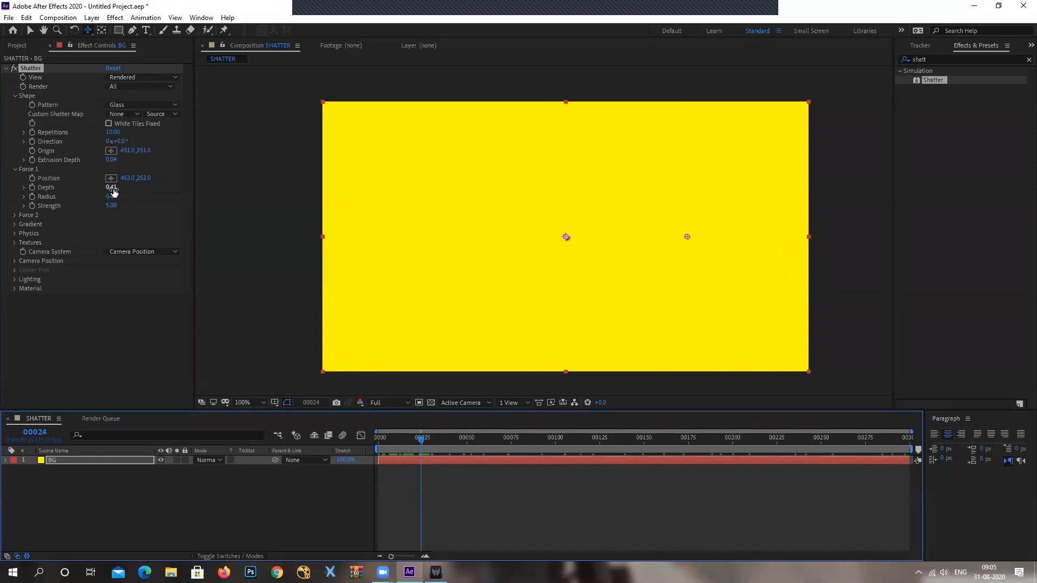
click(32, 195)
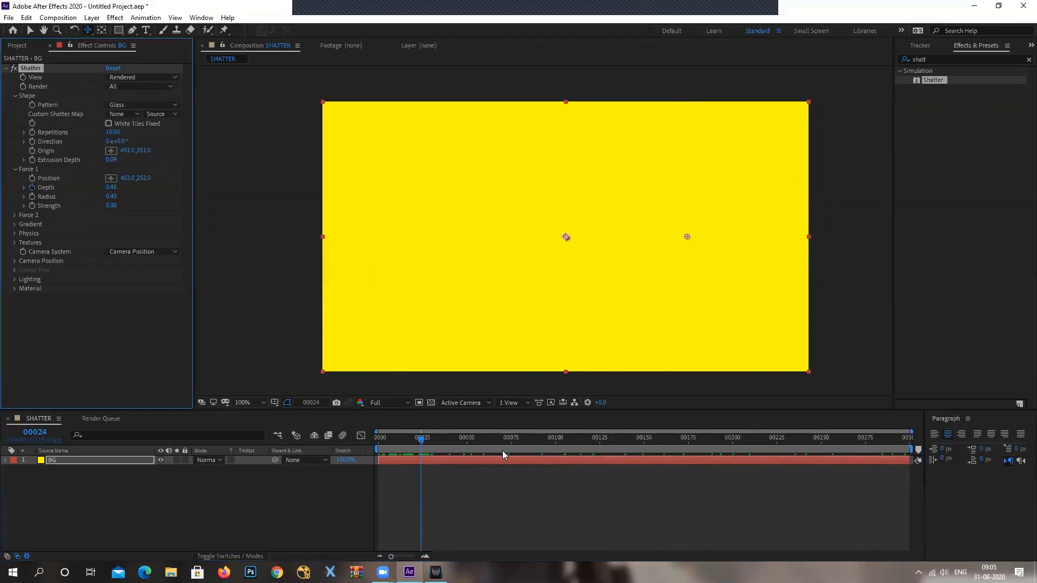
drag(427, 441, 555, 445)
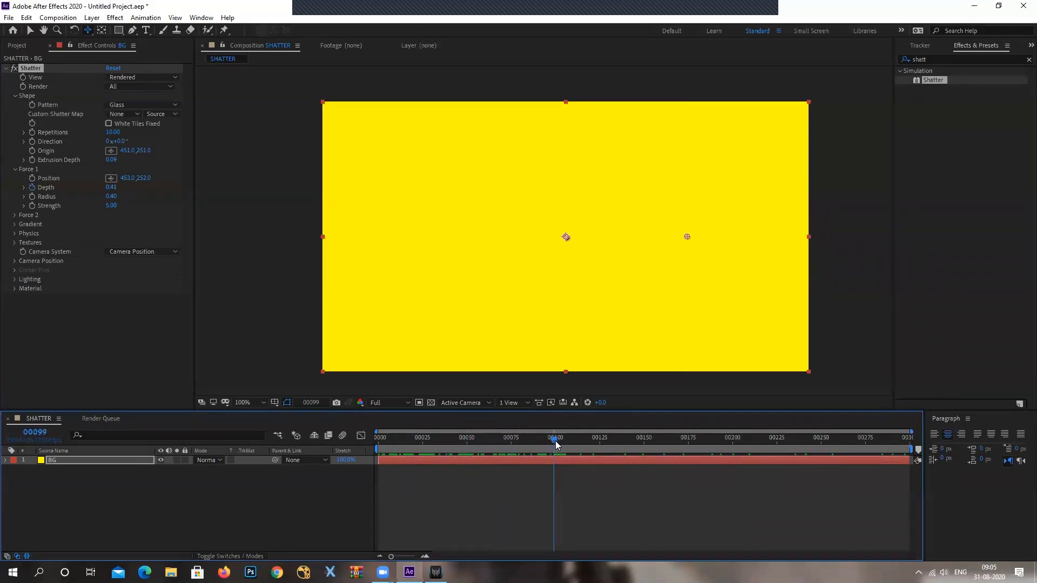
Step: Key Force 1 Depth to 0.10 at frame 100, preview from the start, and reveal keyframes with U
click(111, 188)
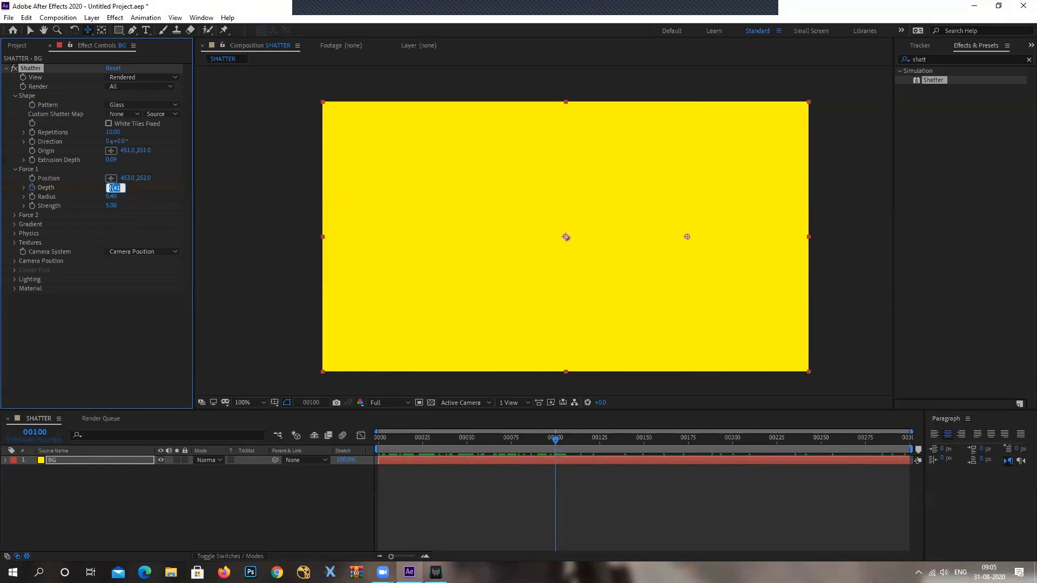
text(1)
key(Return)
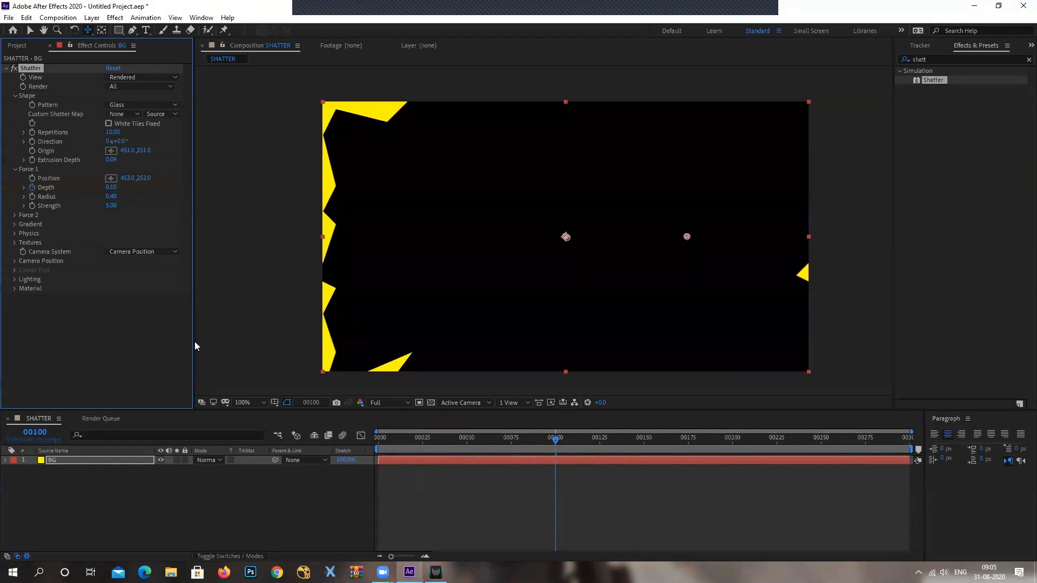
drag(499, 439, 338, 448)
key(space)
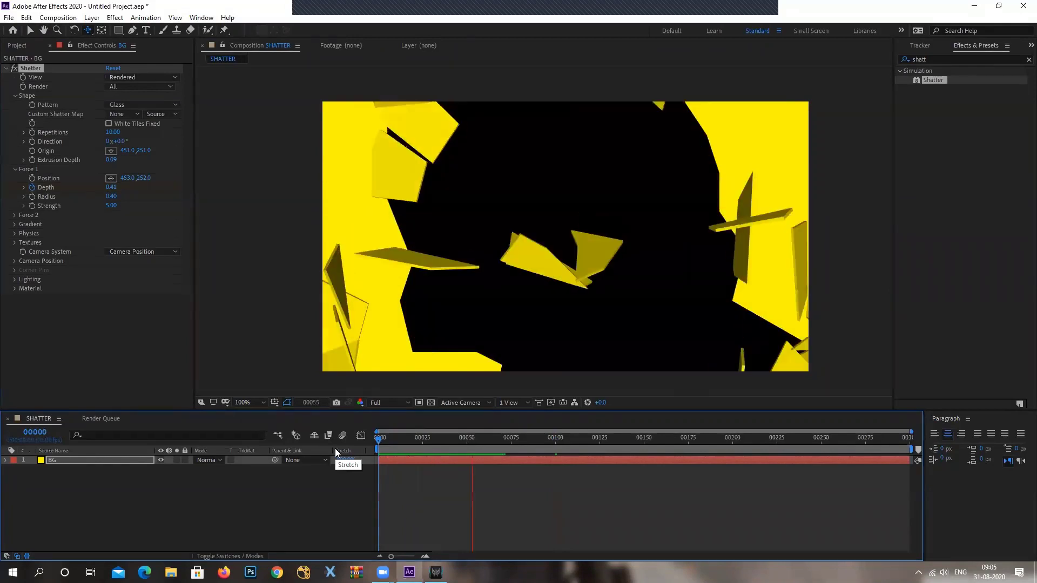
key(space)
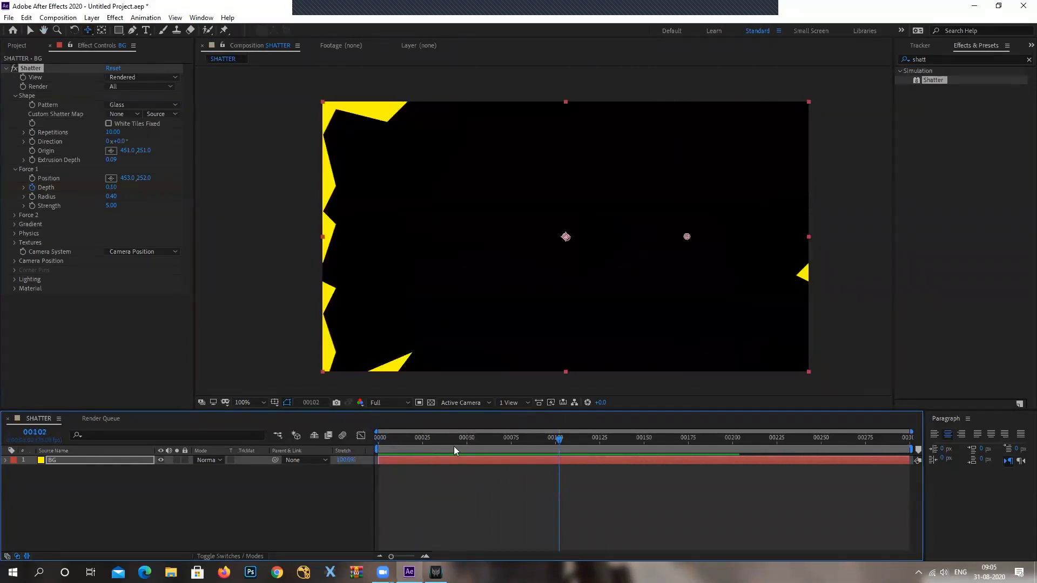
key(u)
mouse_move(522, 440)
mouse_down()
mouse_move(400, 459)
mouse_move(426, 474)
mouse_move(414, 482)
mouse_move(479, 481)
mouse_move(405, 500)
mouse_up()
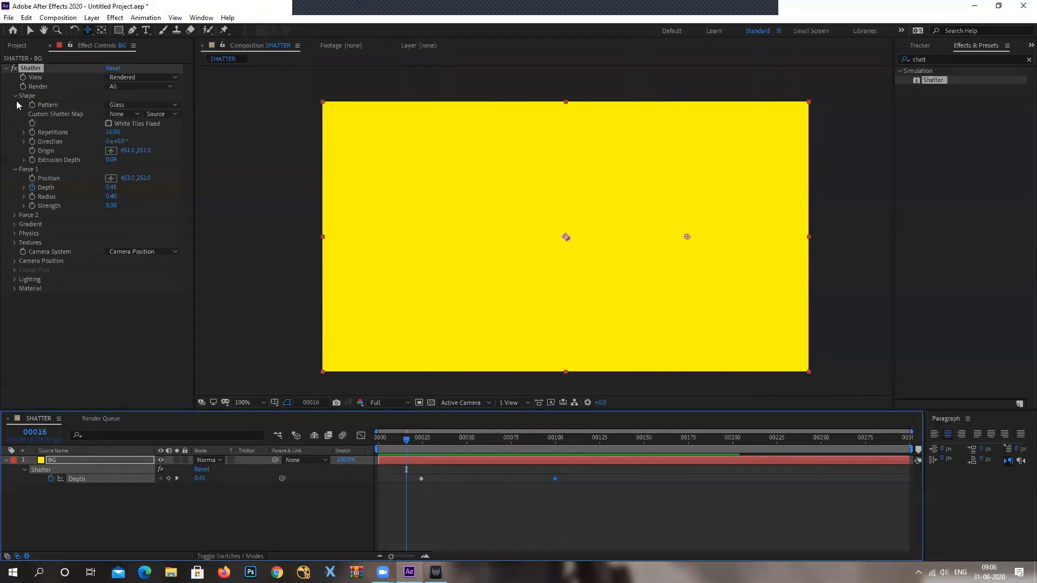
Step: Delete the Shatter effect and the yellow BG layer
click(30, 70)
key(Delete)
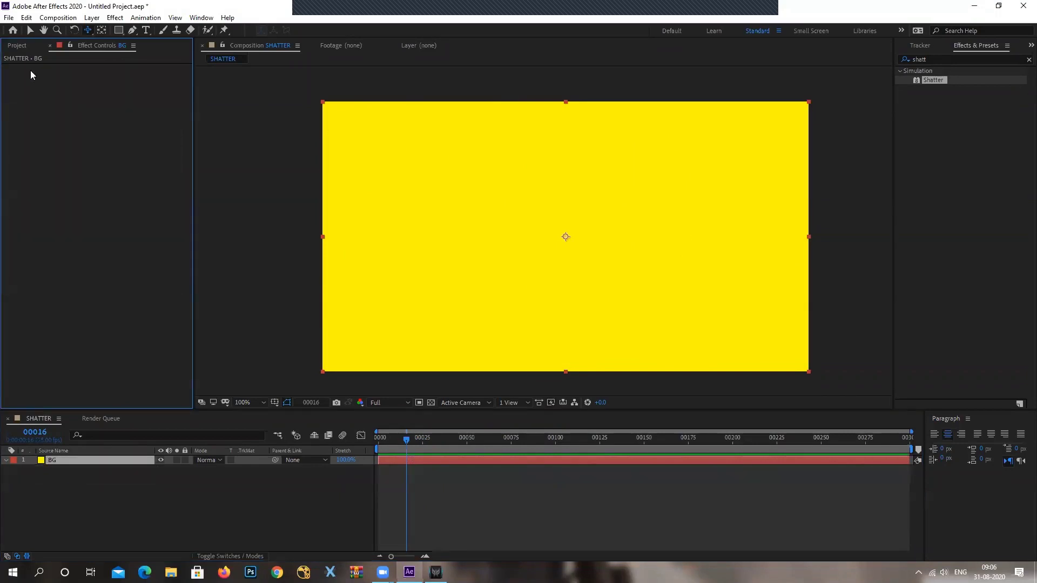
click(67, 461)
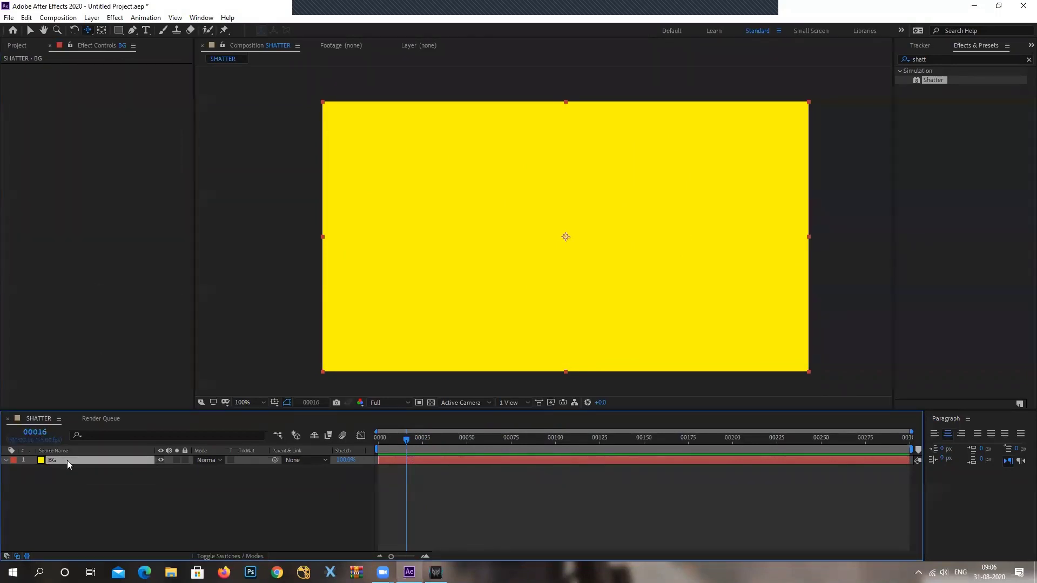
key(Delete)
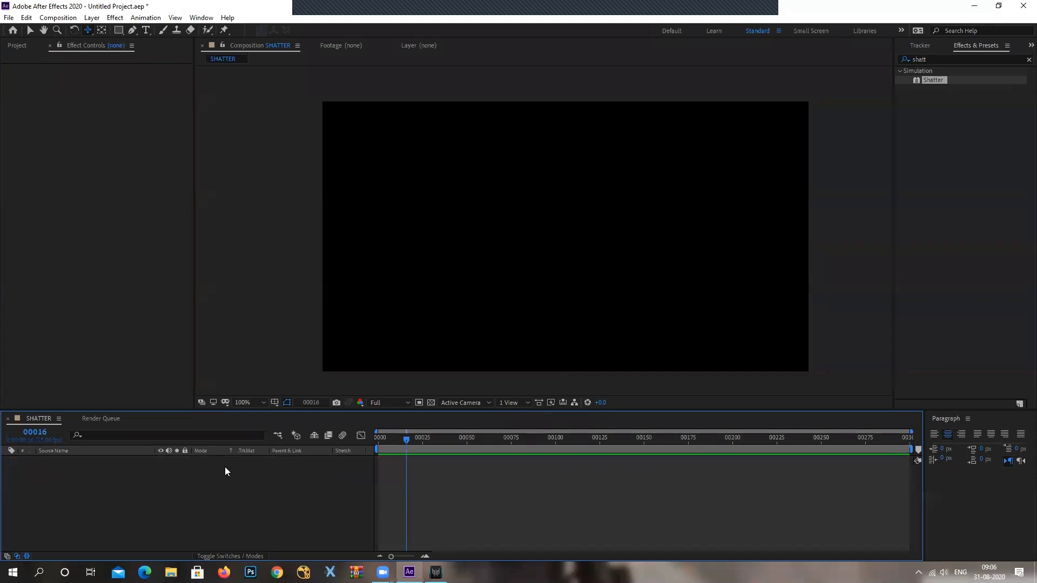
Step: Create a centred SHATTER text layer with tracking 122 and baseline shift 0 px
click(146, 30)
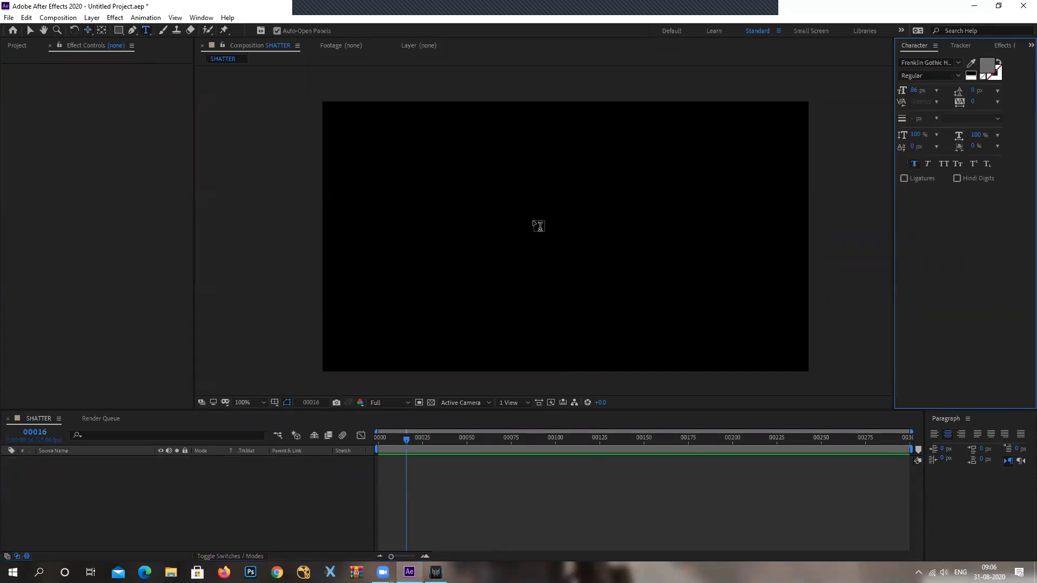
click(456, 226)
text(SHATTER)
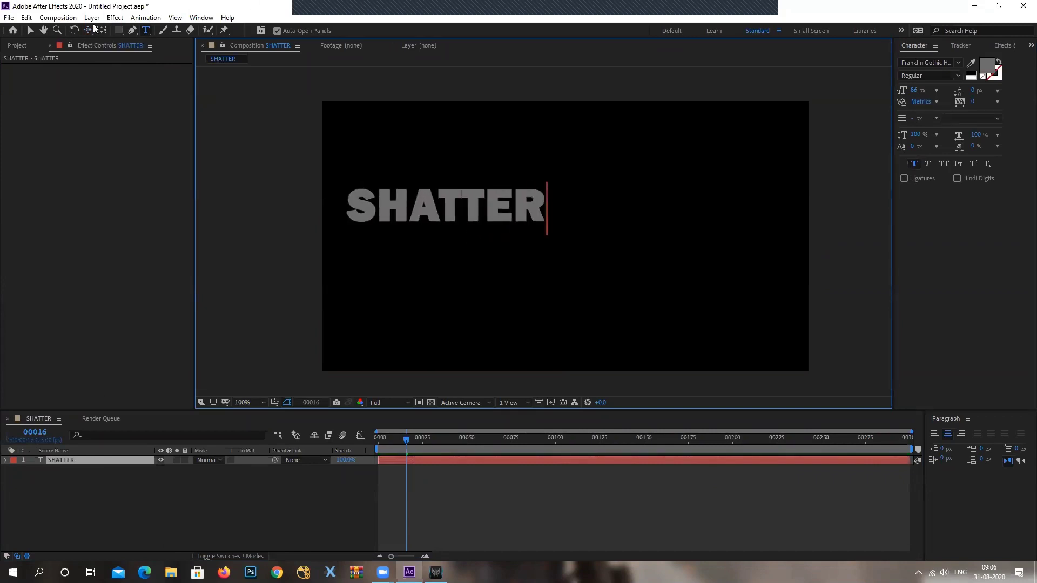
click(30, 30)
drag(474, 214, 591, 232)
drag(972, 102, 964, 87)
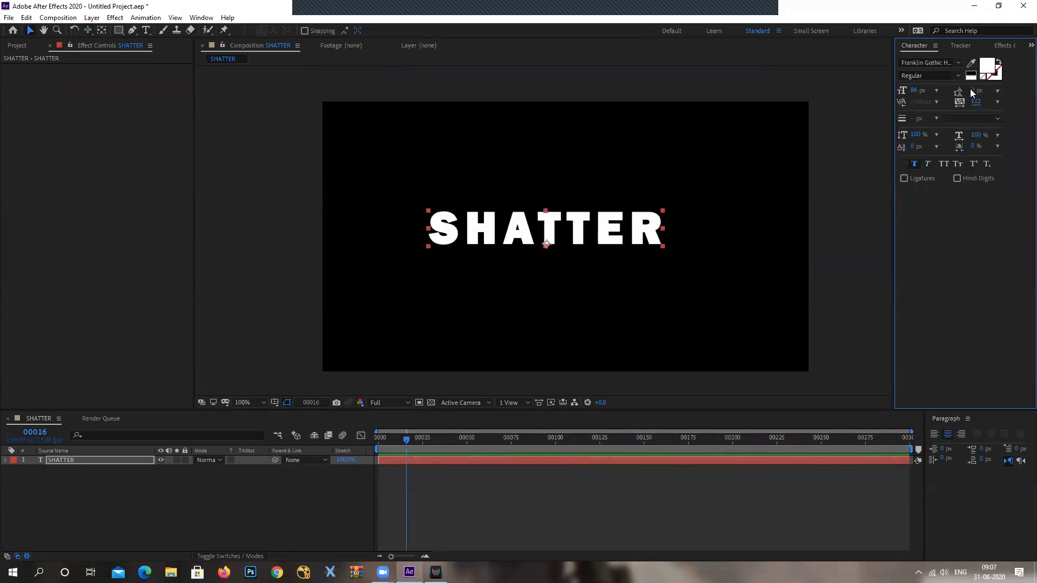
drag(990, 89, 924, 91)
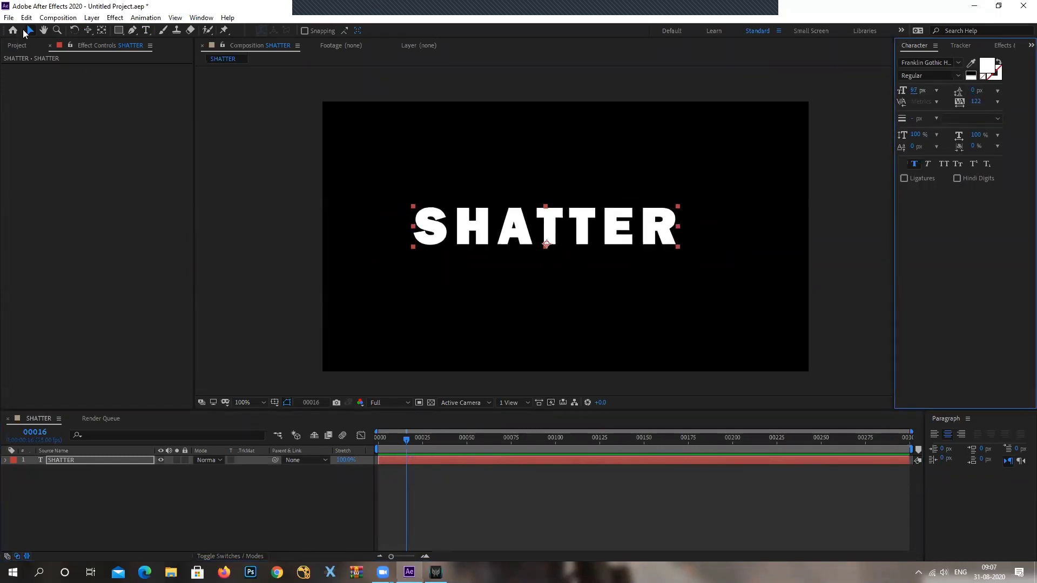
drag(620, 233, 627, 237)
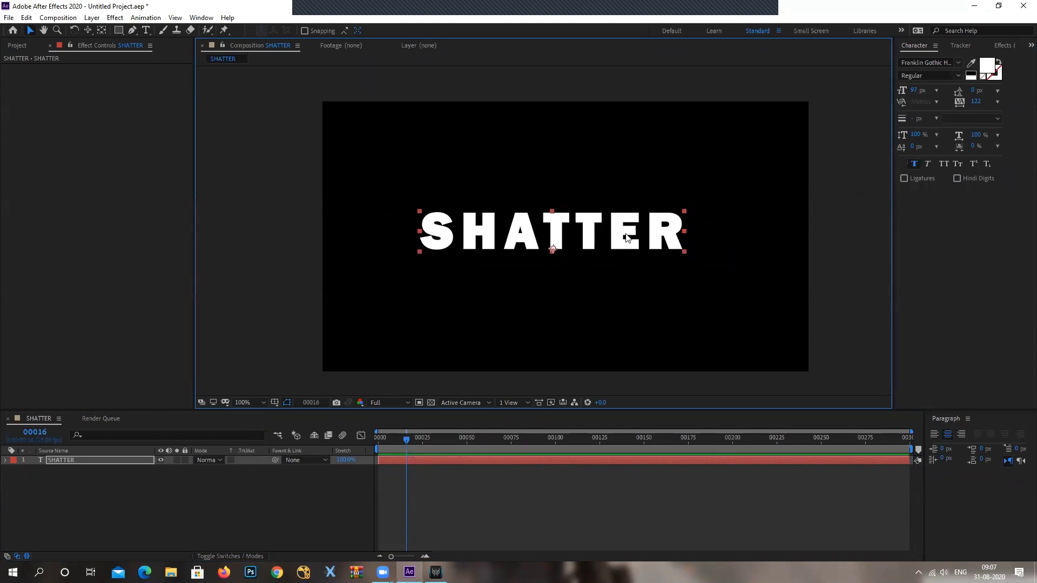
click(154, 498)
click(74, 463)
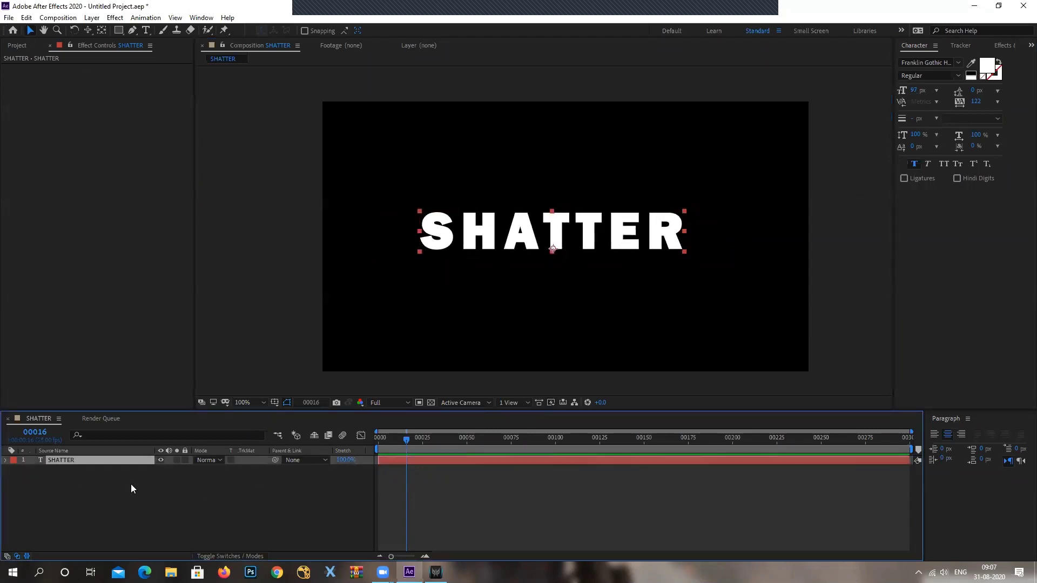
Step: Apply Simulation > Shatter to the SHATTER text and switch its View to Rendered
click(115, 17)
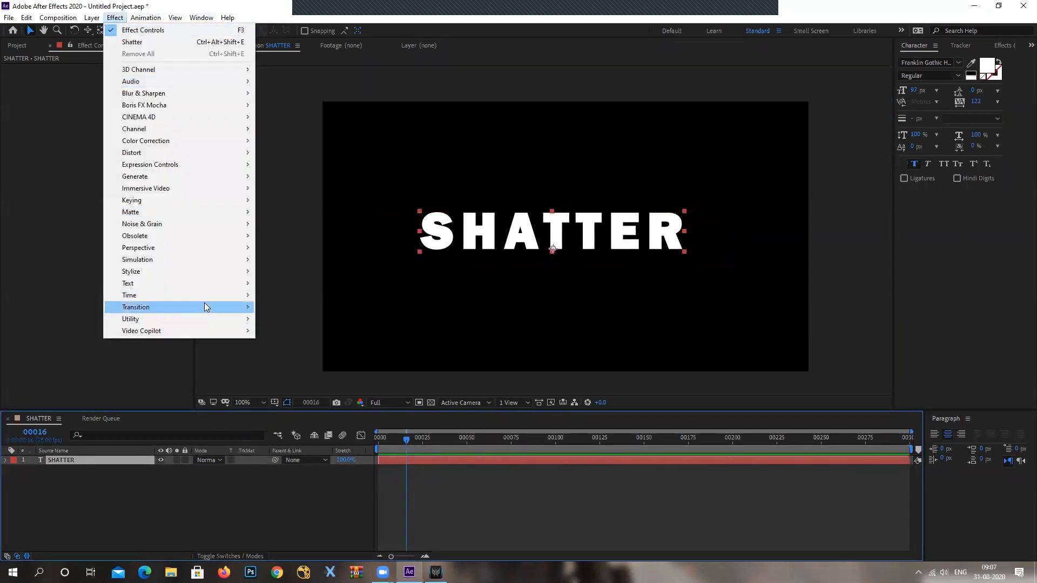
mouse_move(202, 260)
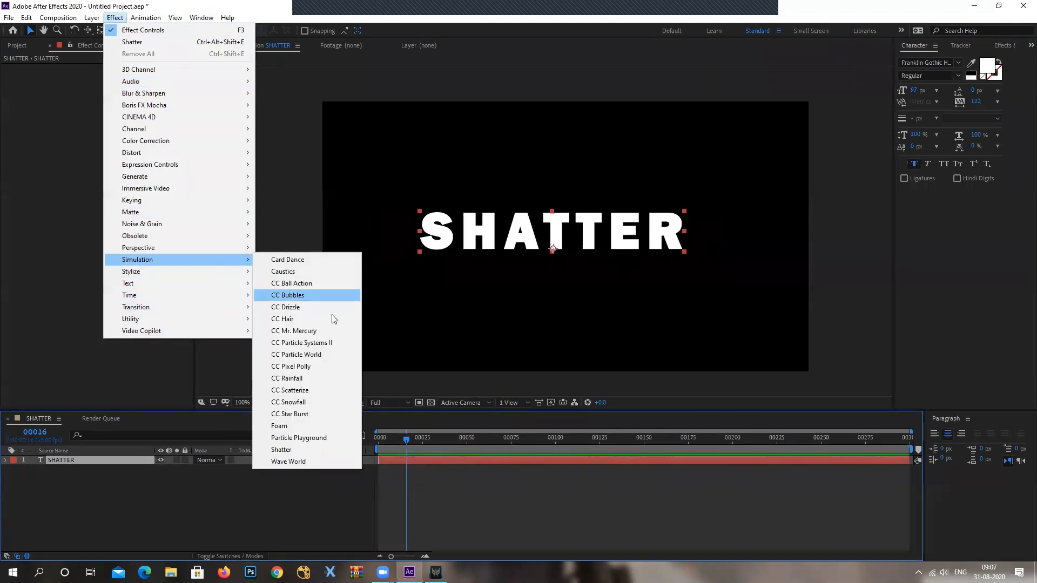
click(311, 456)
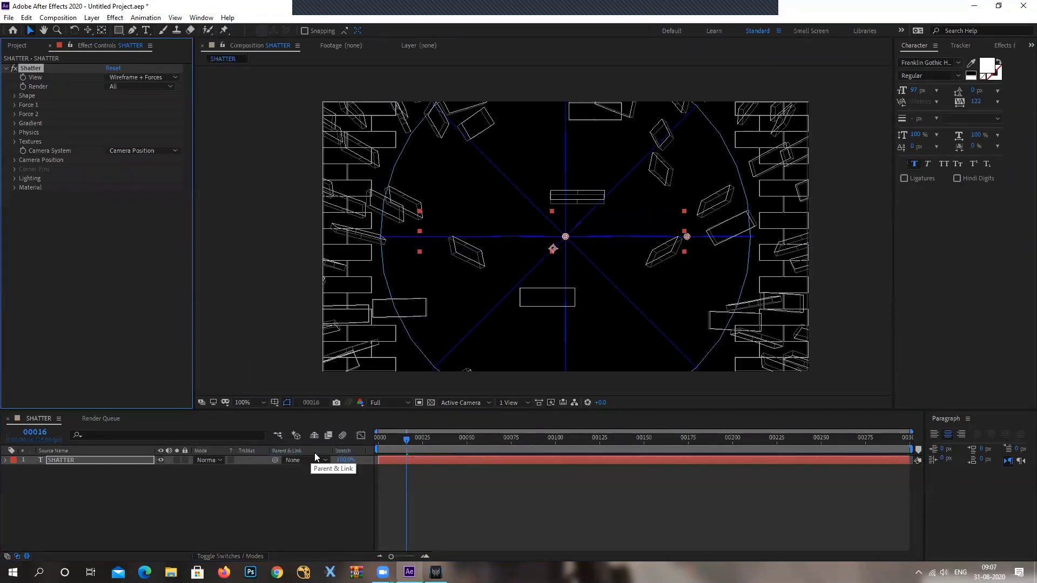
drag(406, 459, 382, 461)
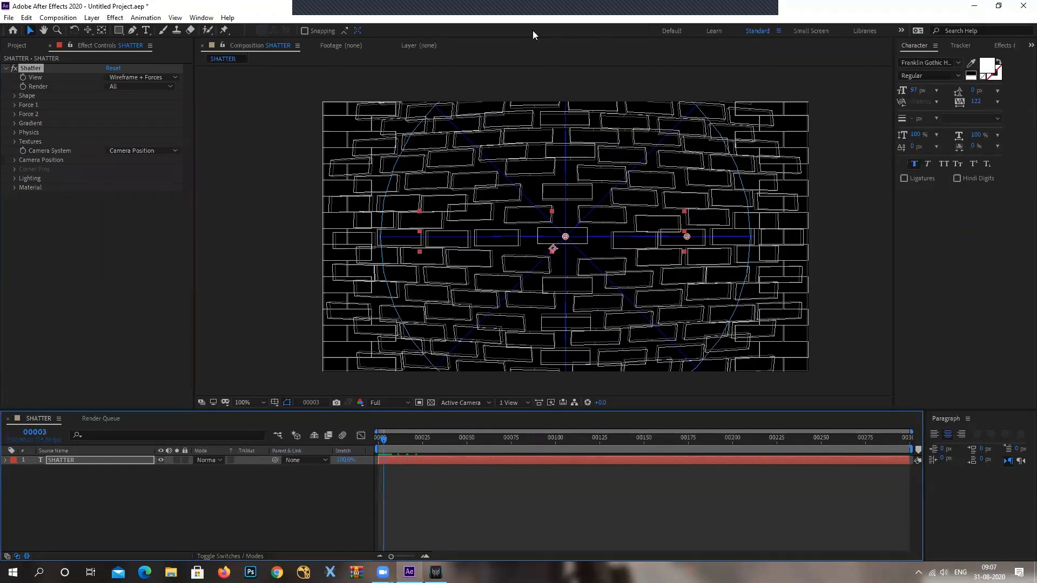
click(166, 75)
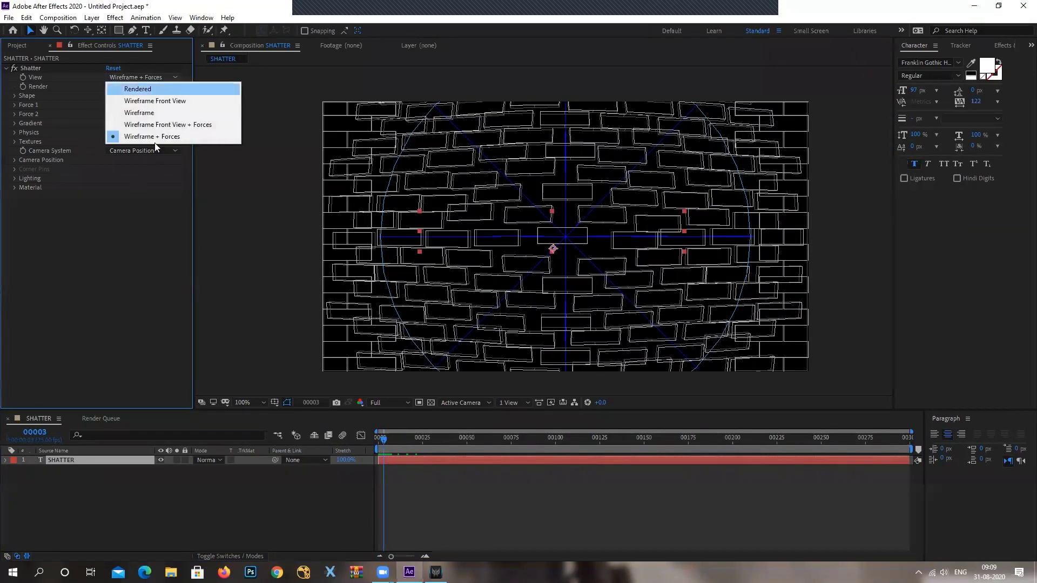
click(151, 89)
mouse_move(378, 439)
mouse_down()
mouse_move(402, 438)
mouse_move(380, 441)
mouse_up()
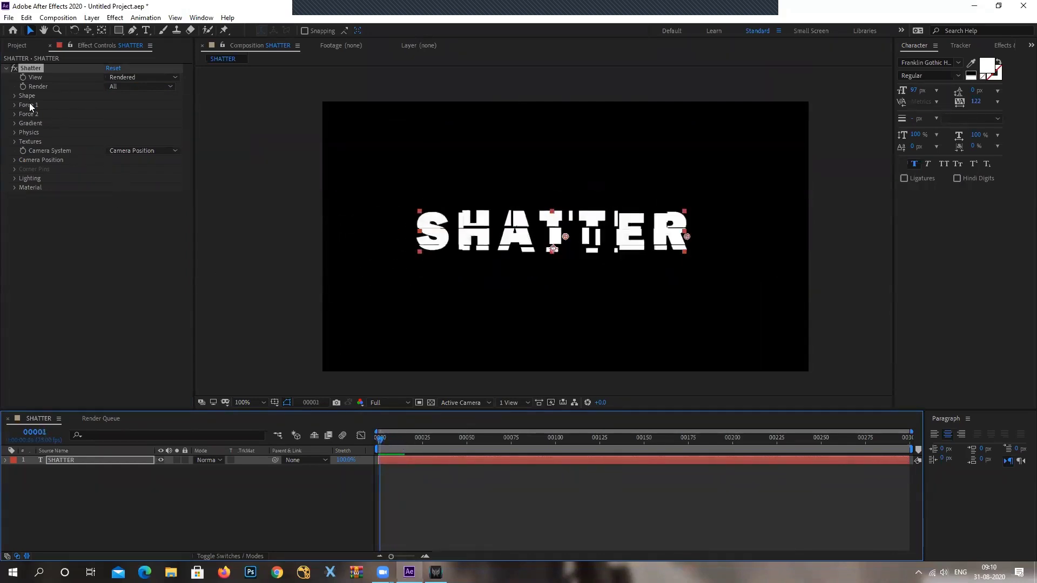
Step: Set the Shatter pattern to Glass, check frames 4–9, and start raising Repetitions
click(13, 96)
click(148, 106)
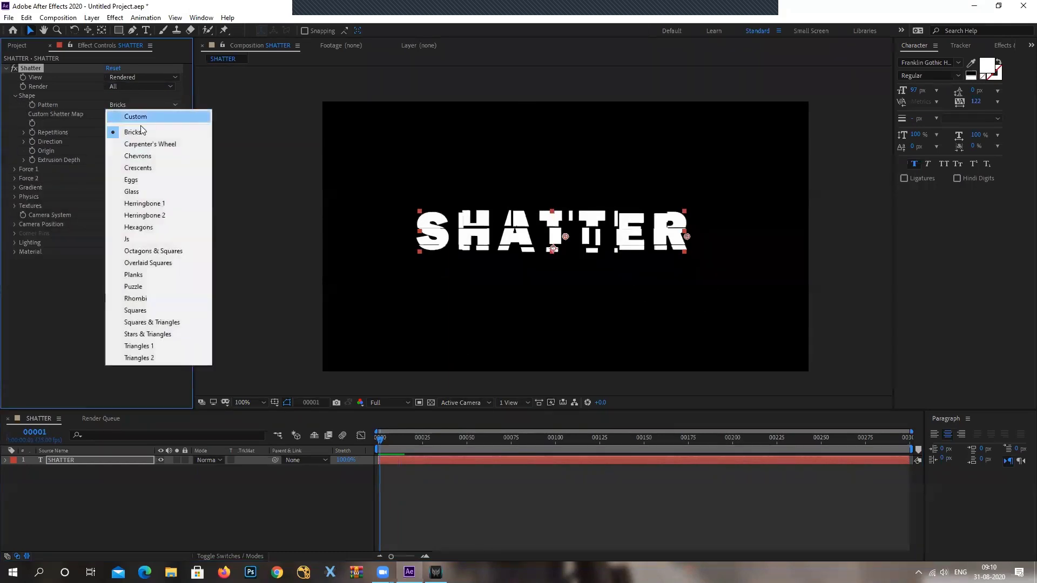
click(139, 204)
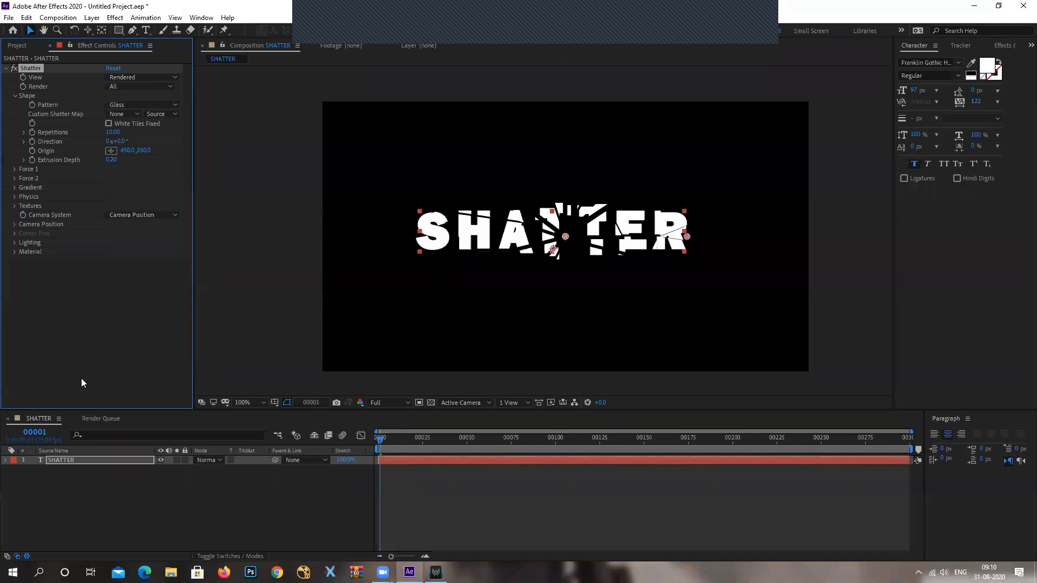
mouse_move(381, 440)
mouse_down()
mouse_move(397, 450)
mouse_move(377, 452)
mouse_move(387, 459)
mouse_up()
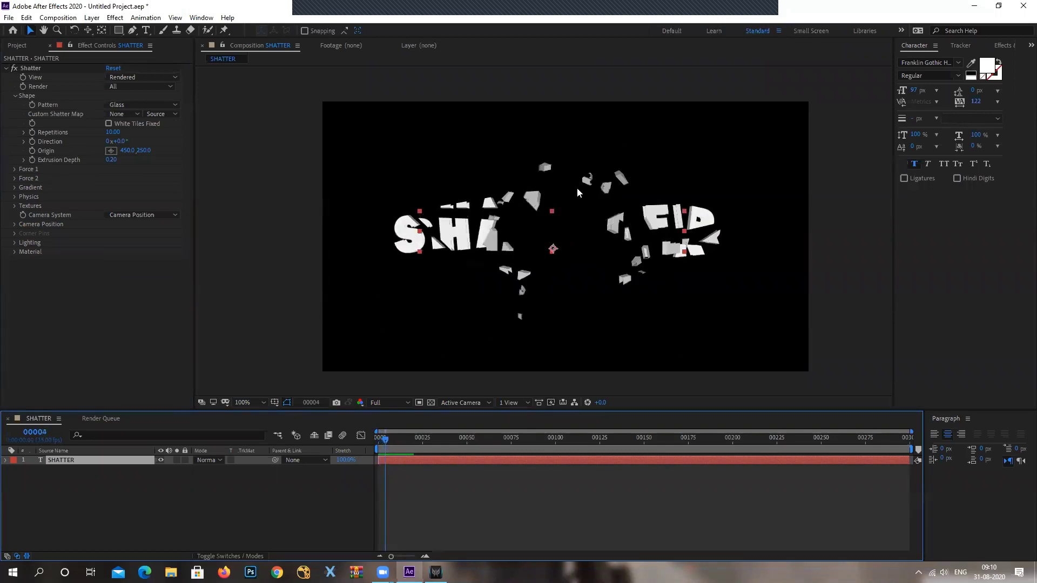
mouse_move(381, 438)
mouse_down()
mouse_move(394, 441)
mouse_move(381, 444)
mouse_up()
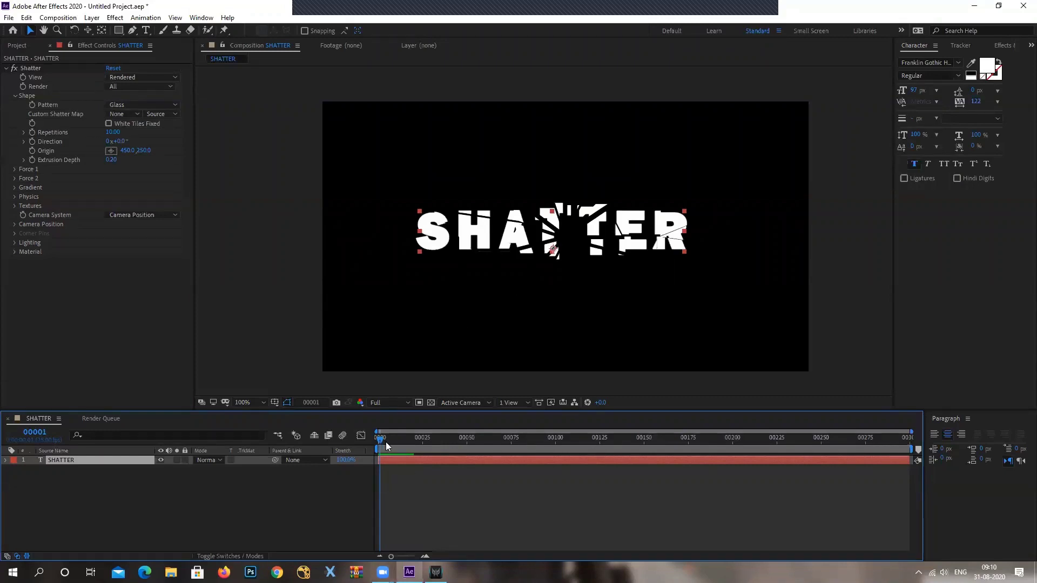
drag(385, 442, 381, 441)
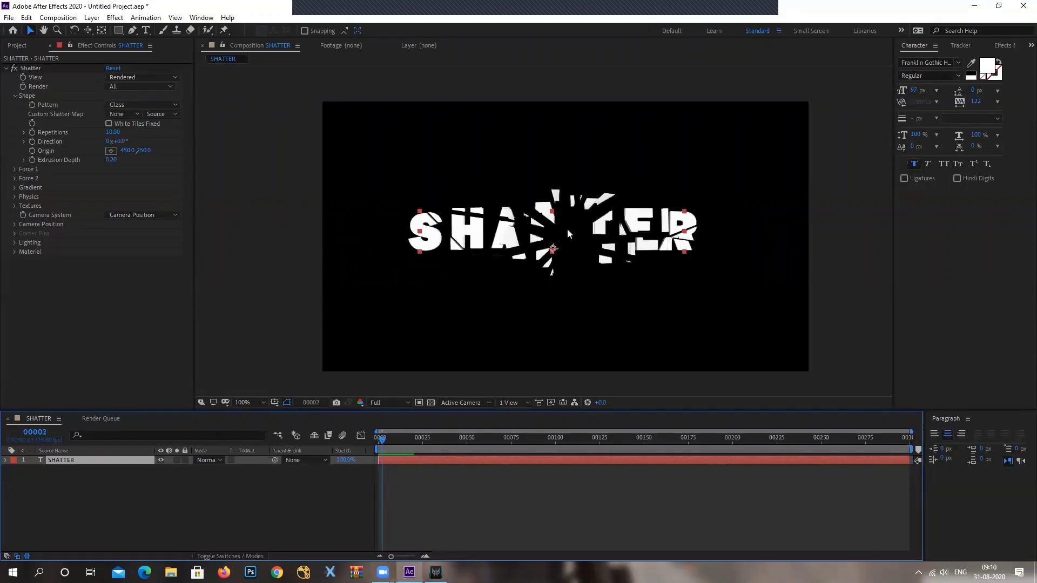
drag(114, 132, 116, 132)
Step: Enter 100 for Shatter Repetitions and scrub the start of the animation
click(116, 132)
text(100)
key(Return)
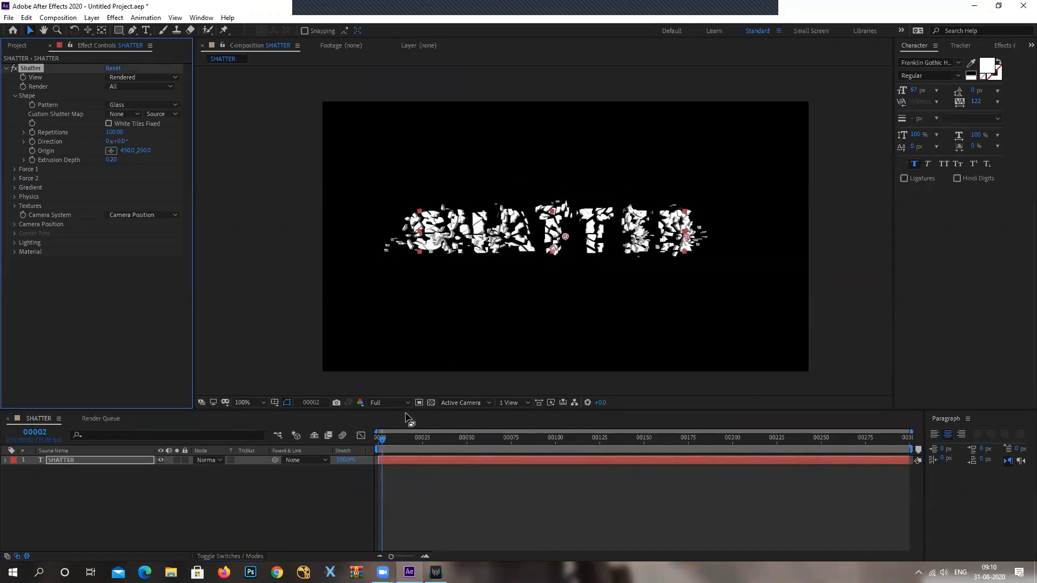
drag(382, 438, 391, 448)
scroll(440, 222, up, 4)
scroll(447, 248, down, 1)
scroll(397, 212, down, 1)
click(388, 440)
drag(387, 441, 385, 439)
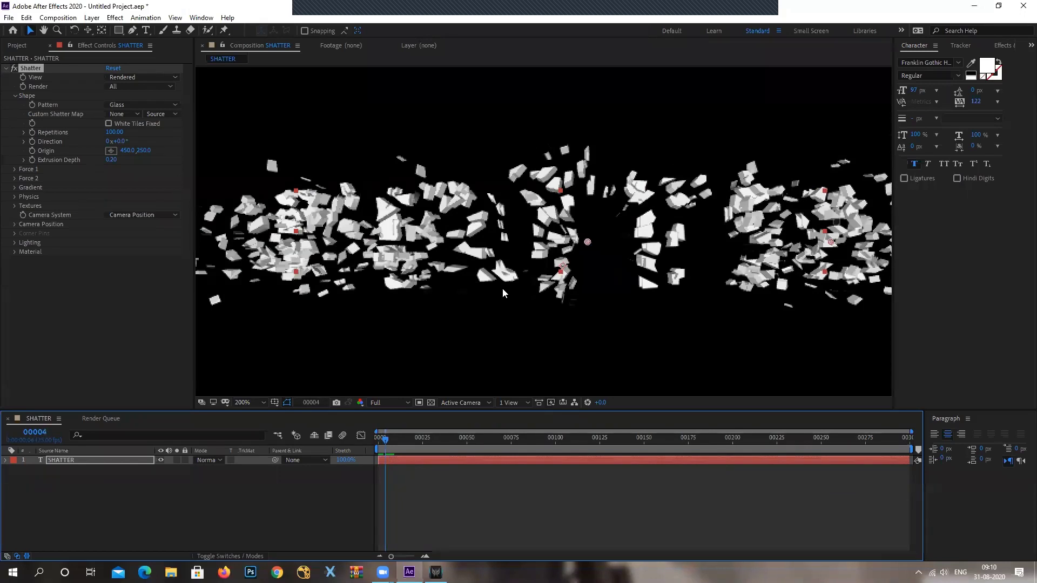
Step: Zoom in and scrub to frame 9 to inspect the many small glass shards
scroll(491, 228, up, 1)
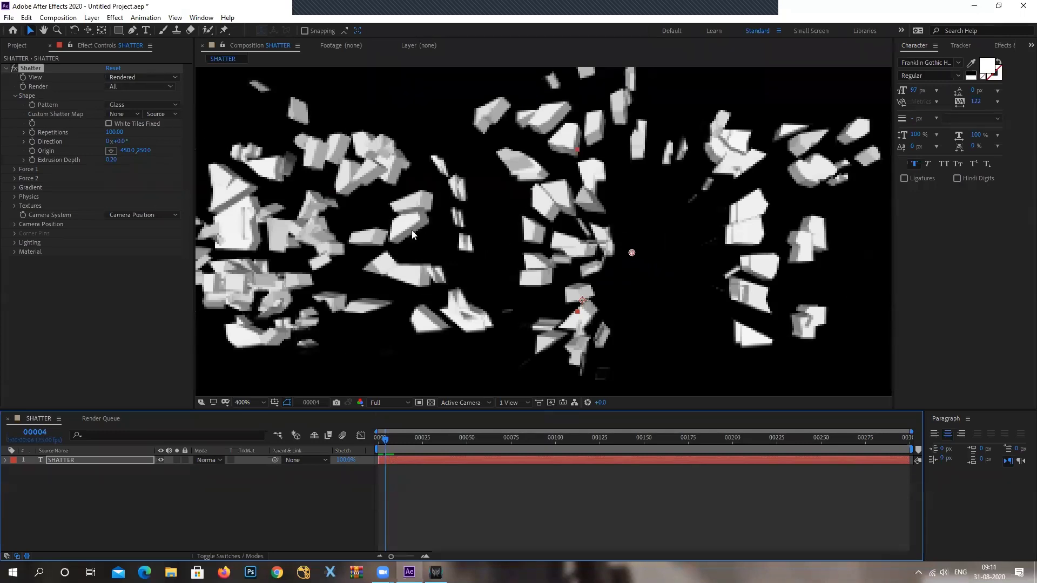
scroll(378, 222, up, 1)
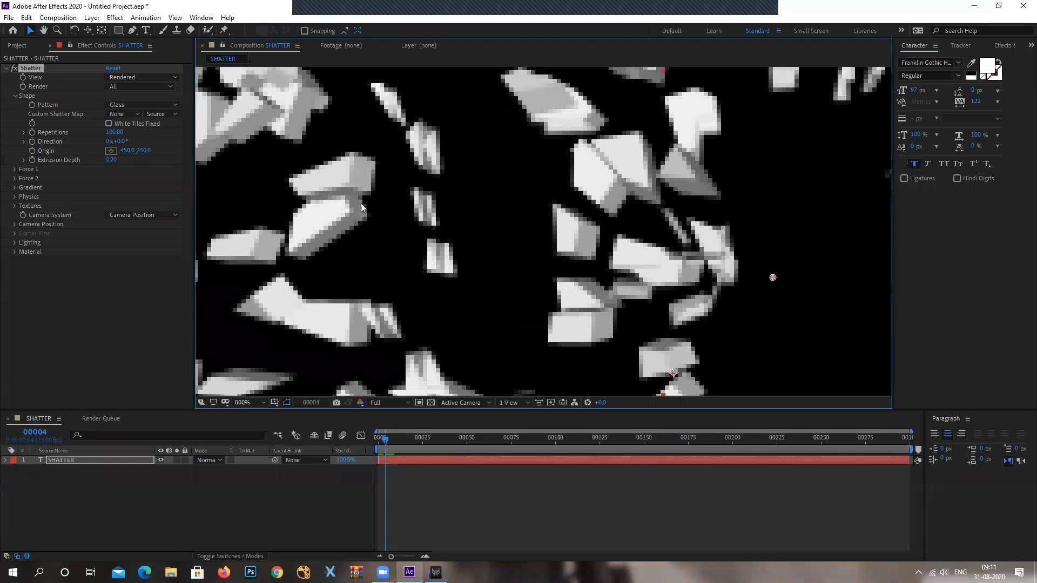
drag(391, 448, 378, 446)
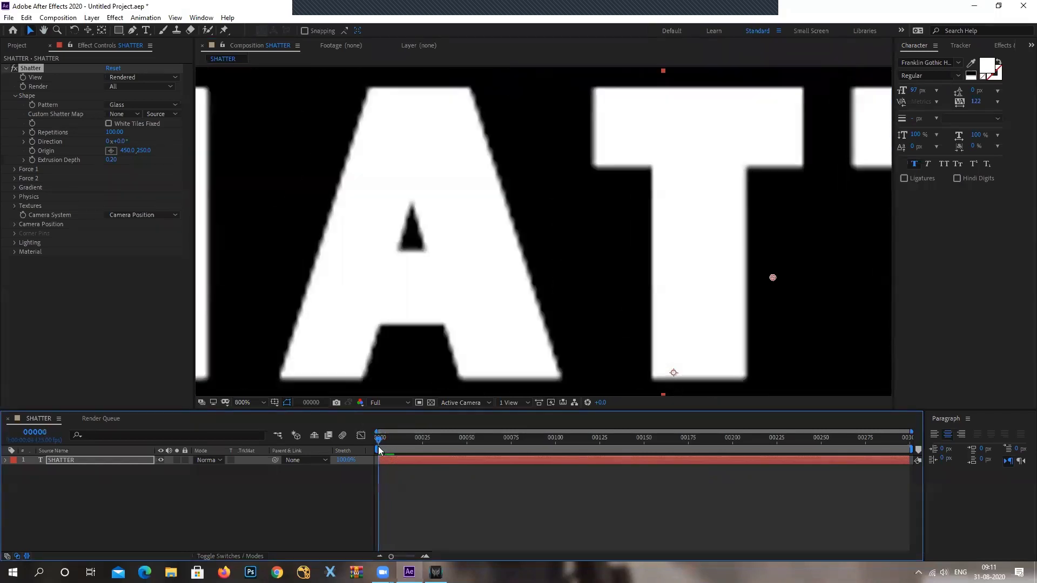
scroll(503, 254, down, 6)
scroll(504, 258, up, 3)
scroll(496, 280, down, 5)
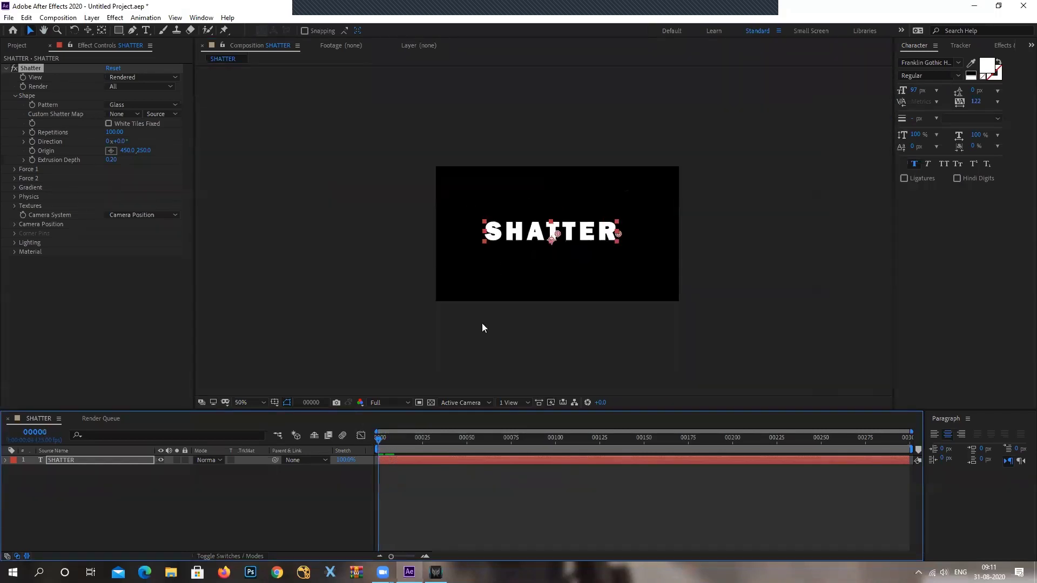
drag(381, 436, 389, 437)
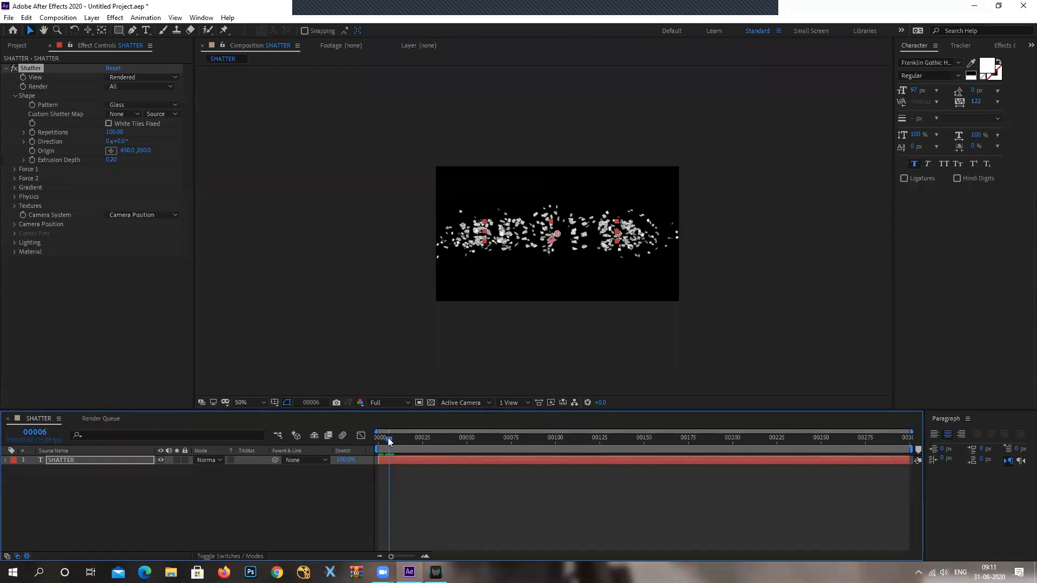
key(period)
click(378, 438)
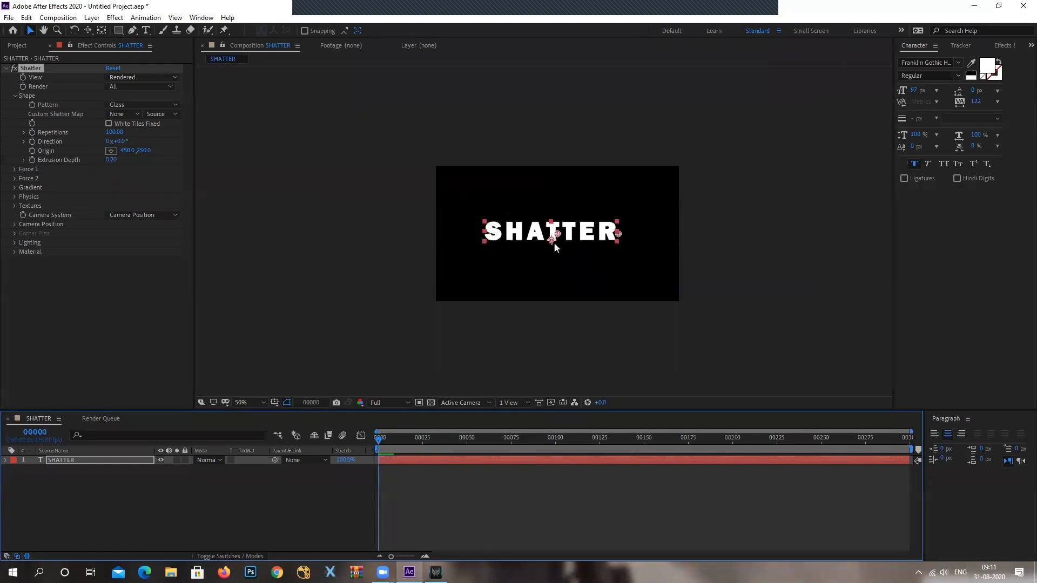
scroll(553, 242, up, 2)
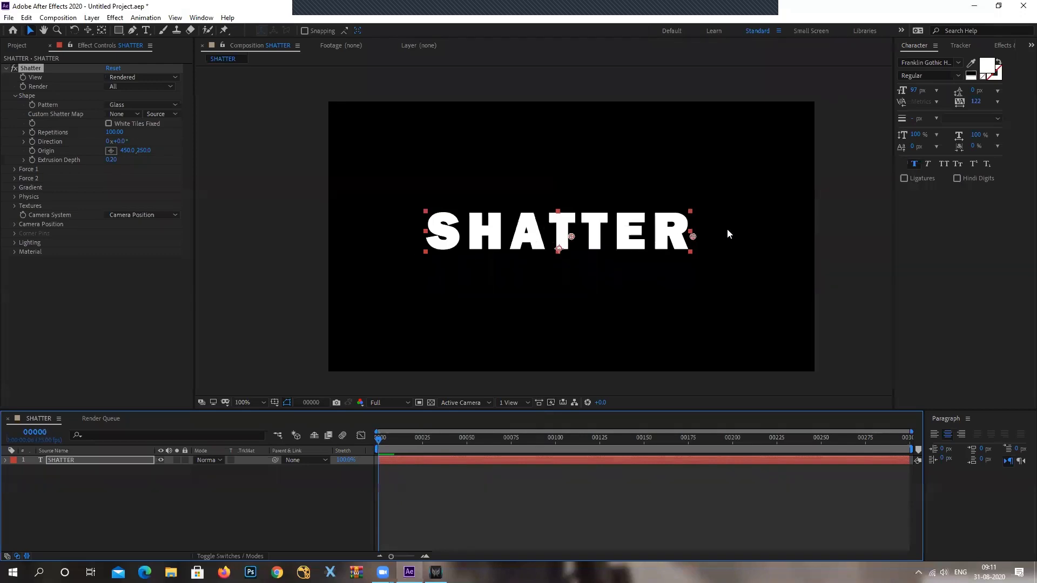
drag(378, 446, 395, 443)
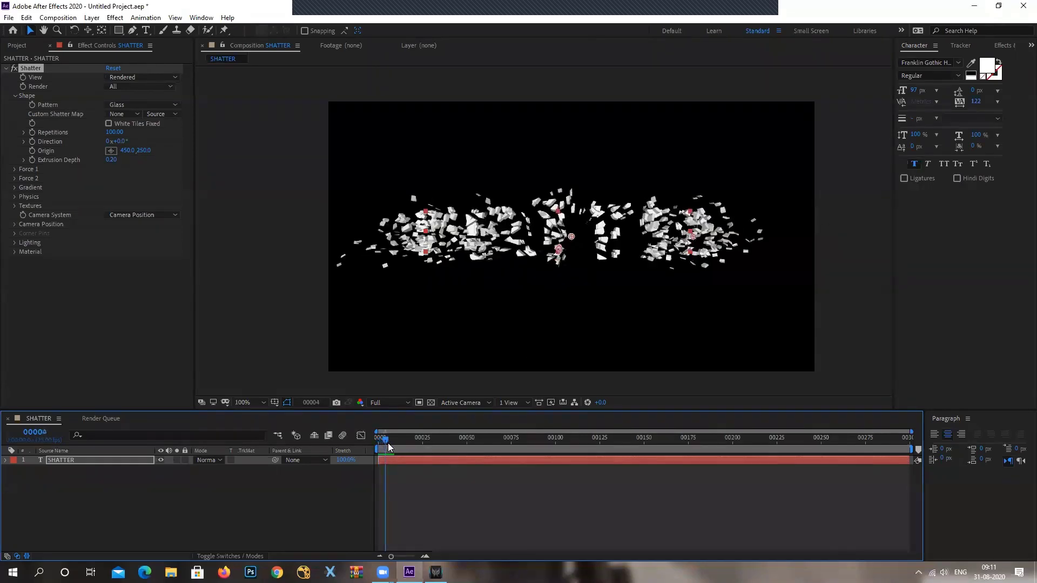
scroll(455, 237, up, 4)
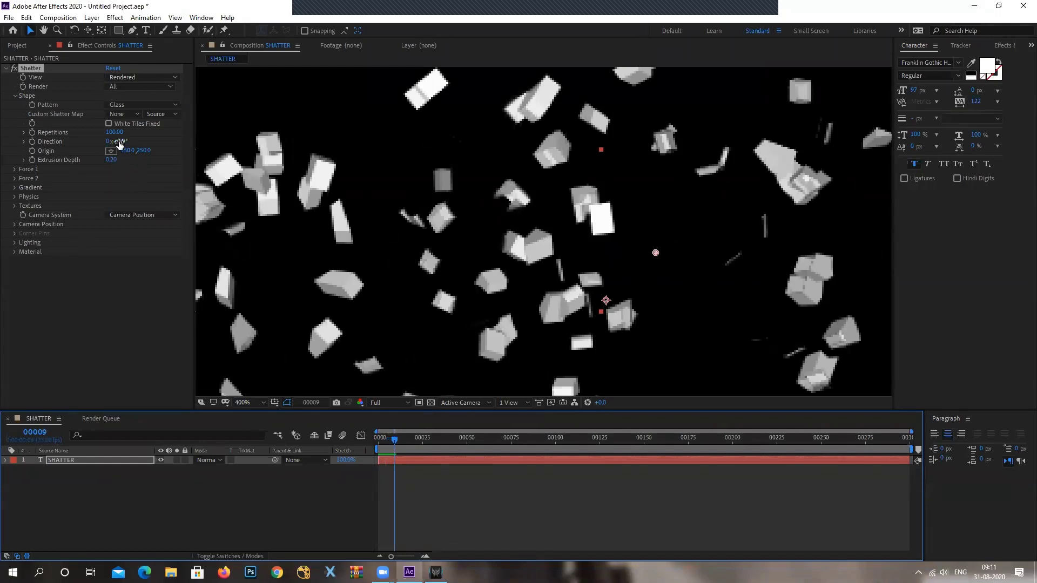
Step: Set Extrusion Depth to 0.01 and preview the shatter from the first frame
drag(111, 159, 111, 161)
click(114, 160)
text(0)
key(Return)
key(comma)
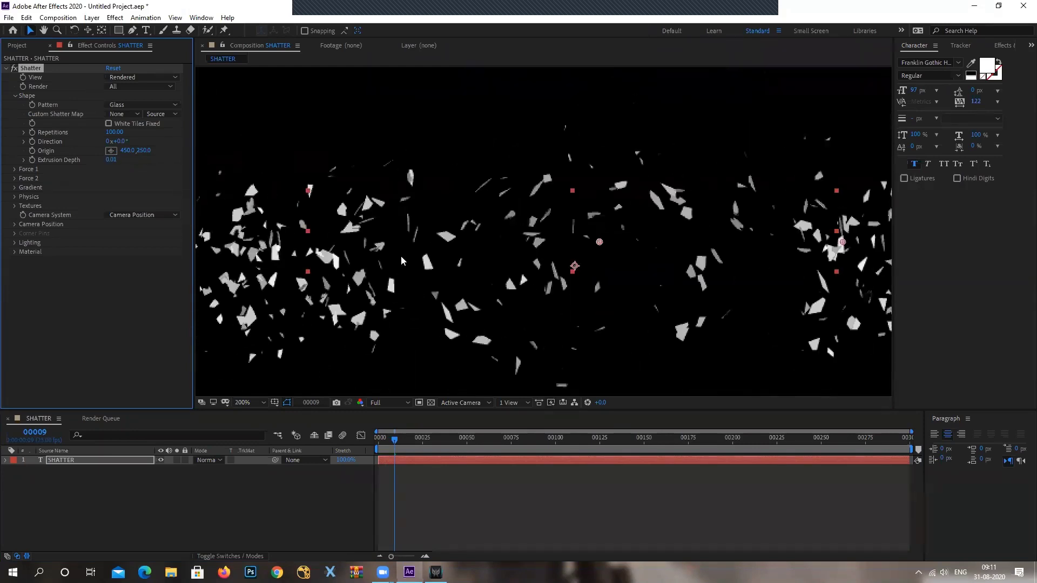
key(Home)
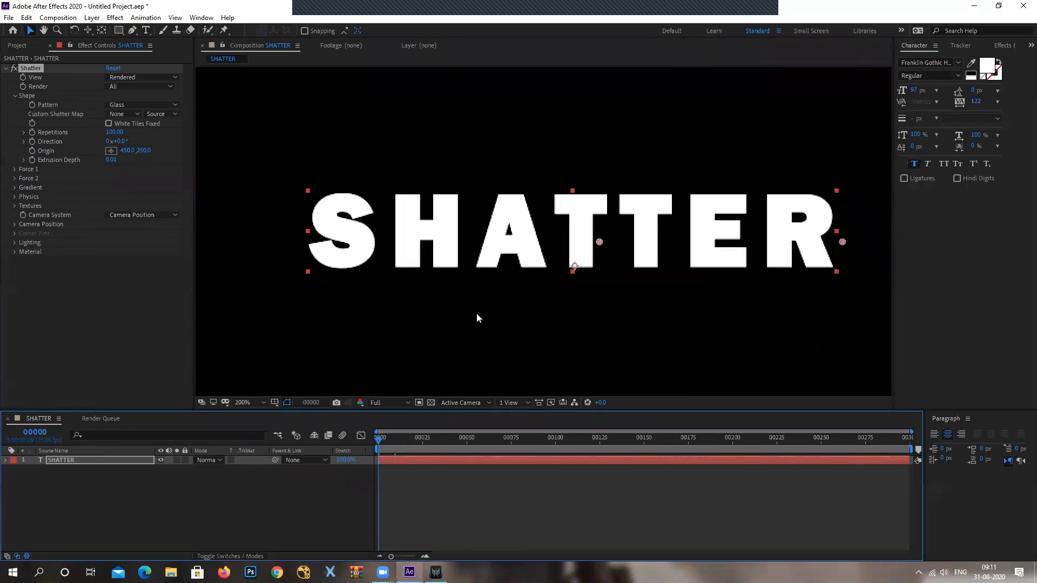
key(space)
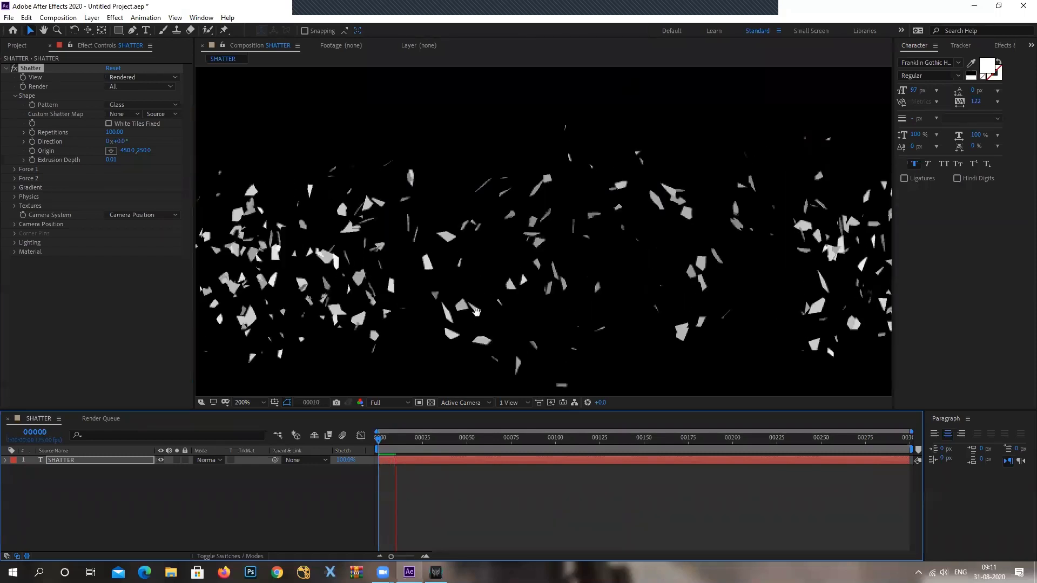
key(space)
key(comma)
Step: Scrub and replay the shatter to check the thinner, flat shards
drag(396, 447, 377, 458)
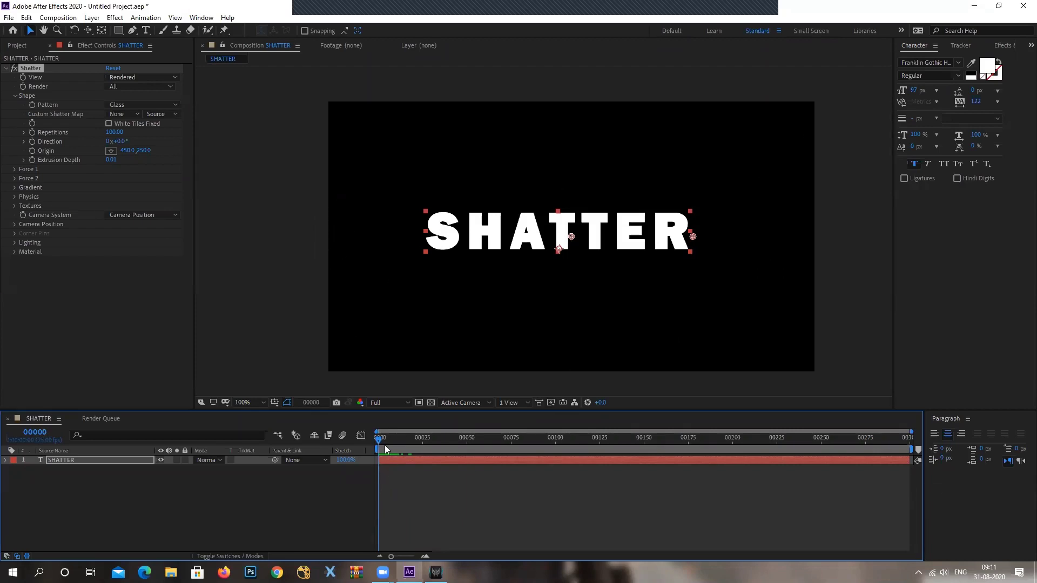
drag(377, 439, 384, 443)
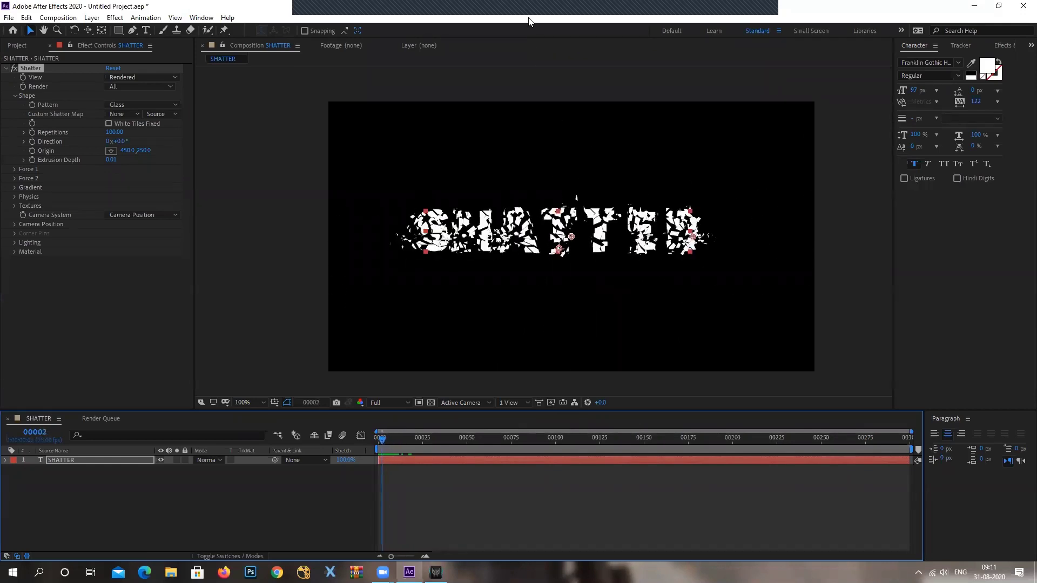
drag(380, 438, 377, 445)
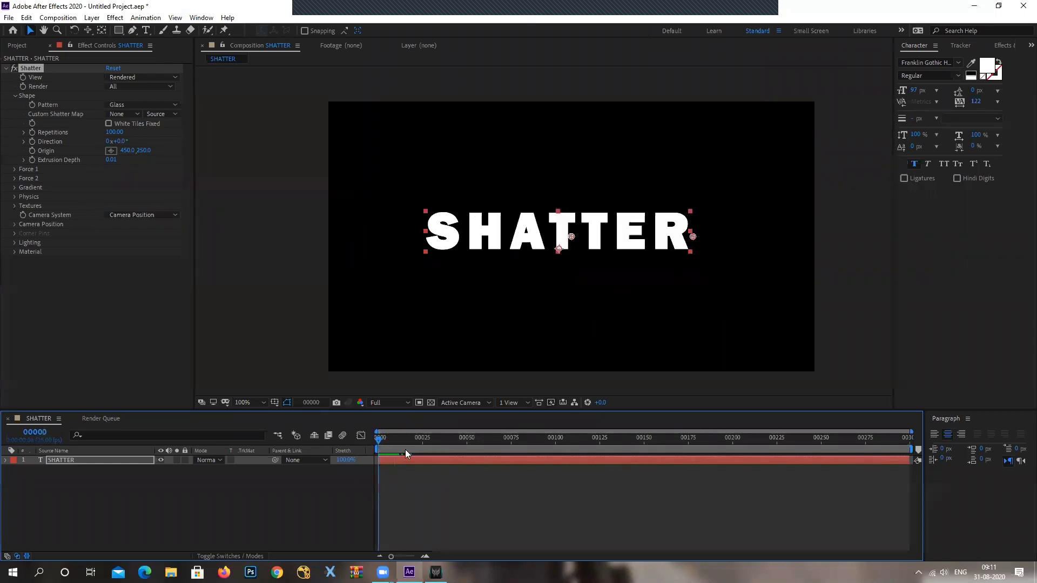
key(space)
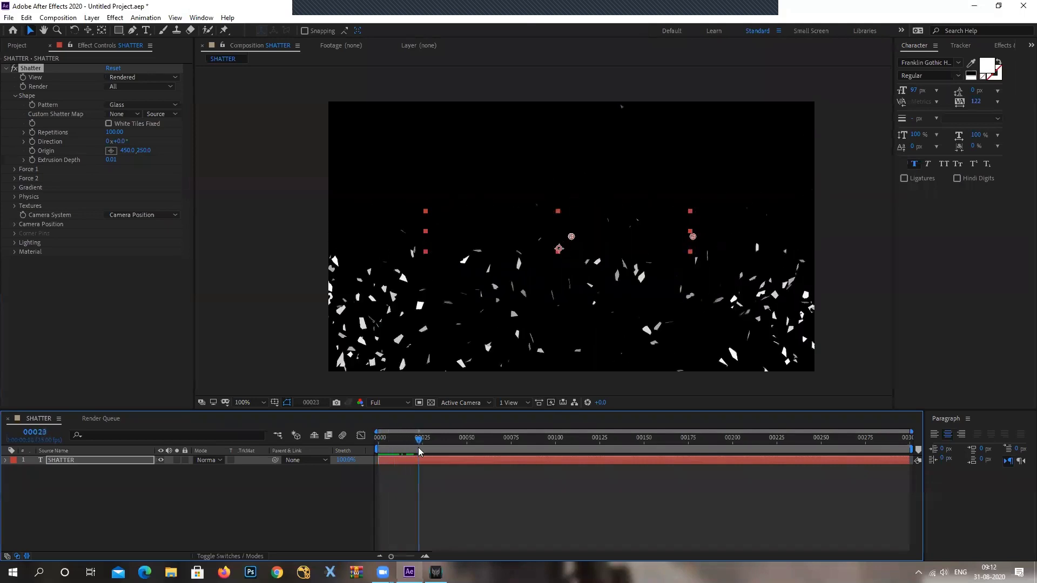
drag(391, 455, 379, 454)
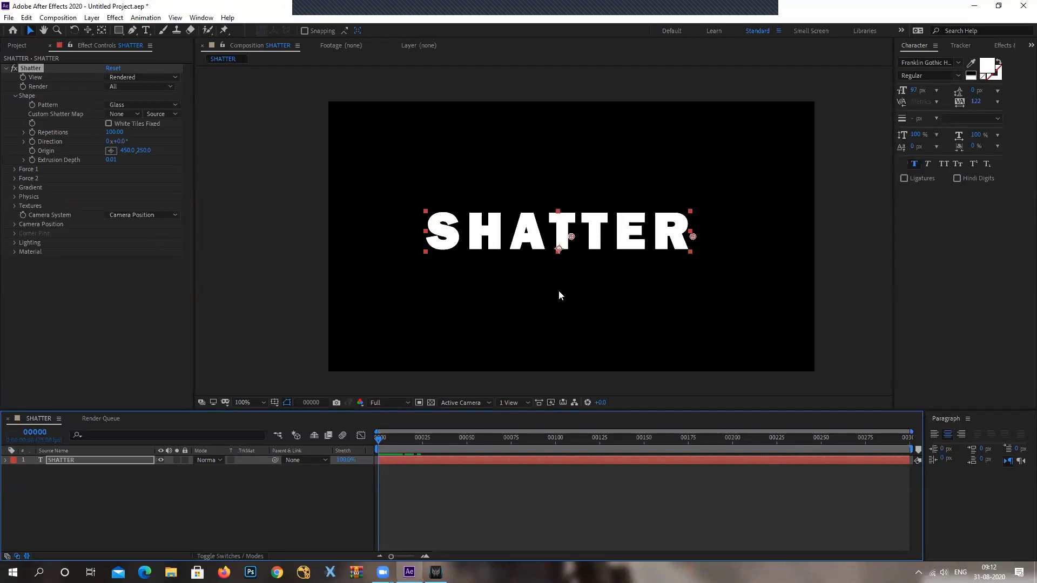
drag(380, 435, 380, 440)
Step: Place the Shatter origin and Force 1 position just left of the SHATTER text
click(15, 169)
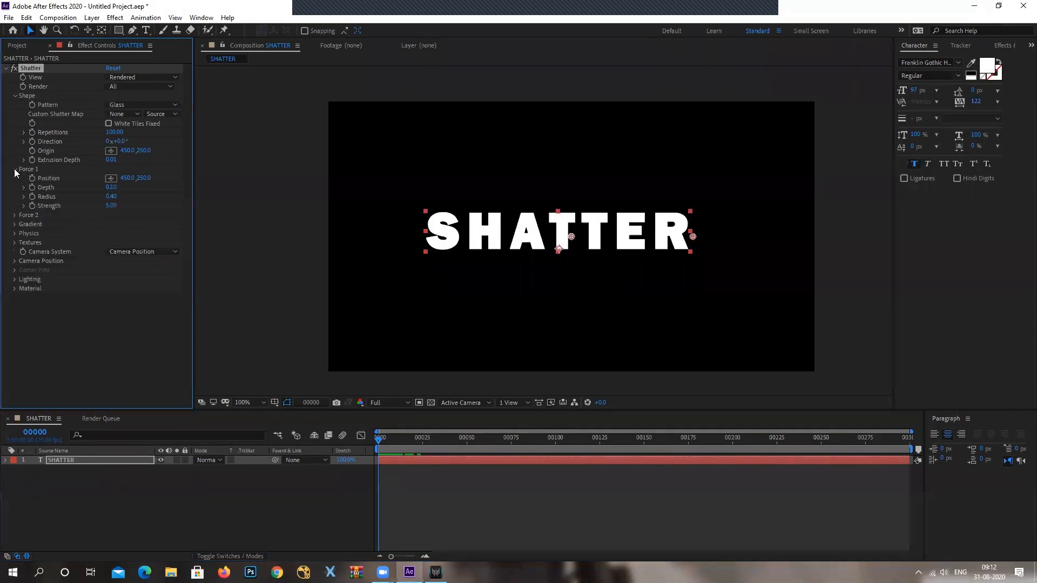
click(110, 150)
click(359, 235)
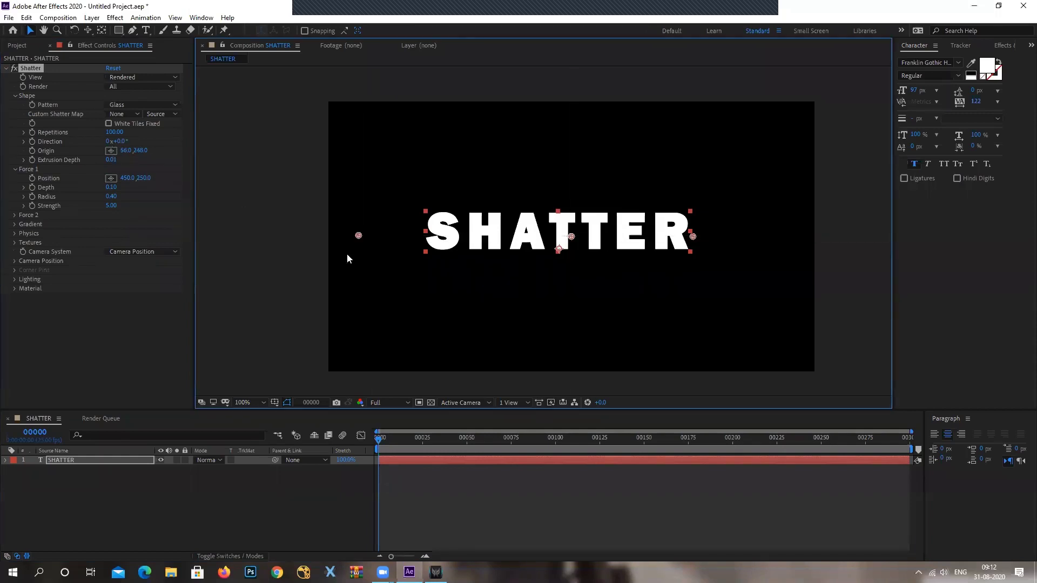
click(110, 178)
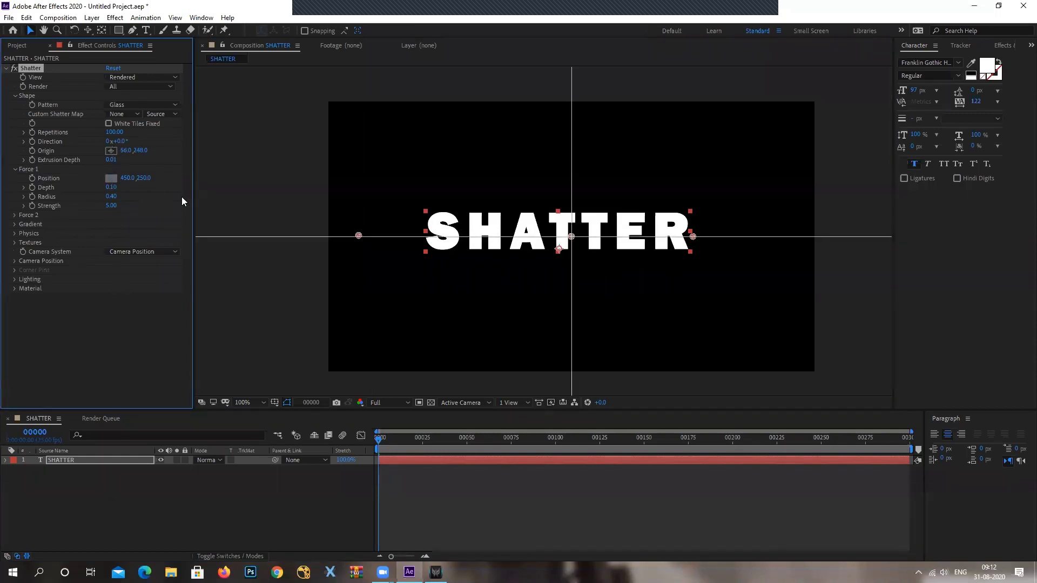
click(358, 235)
drag(383, 438, 381, 437)
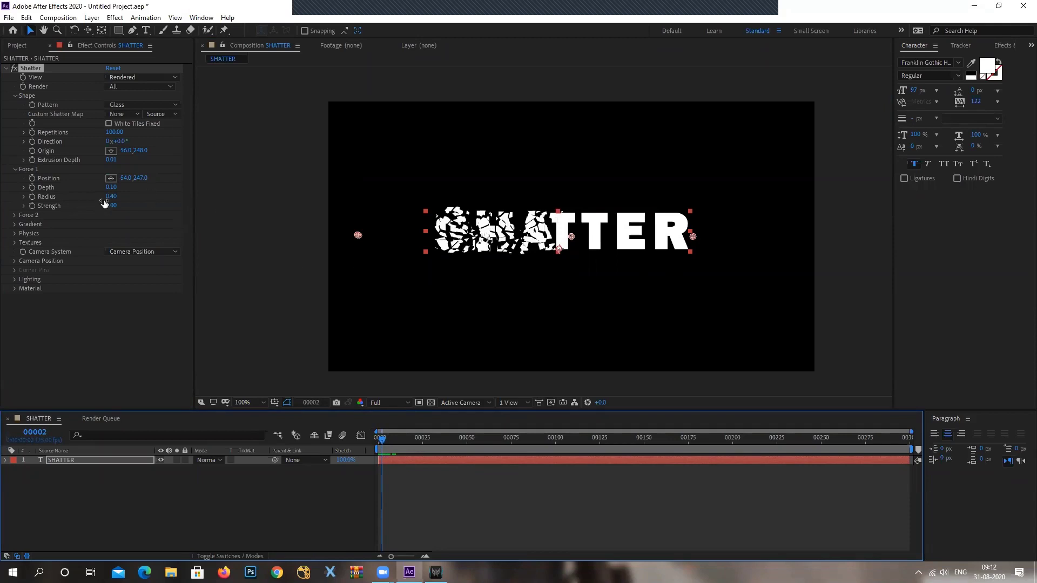
Step: Shrink the Force 1 radius to 0.19 so only the S splinters
drag(112, 201, 105, 199)
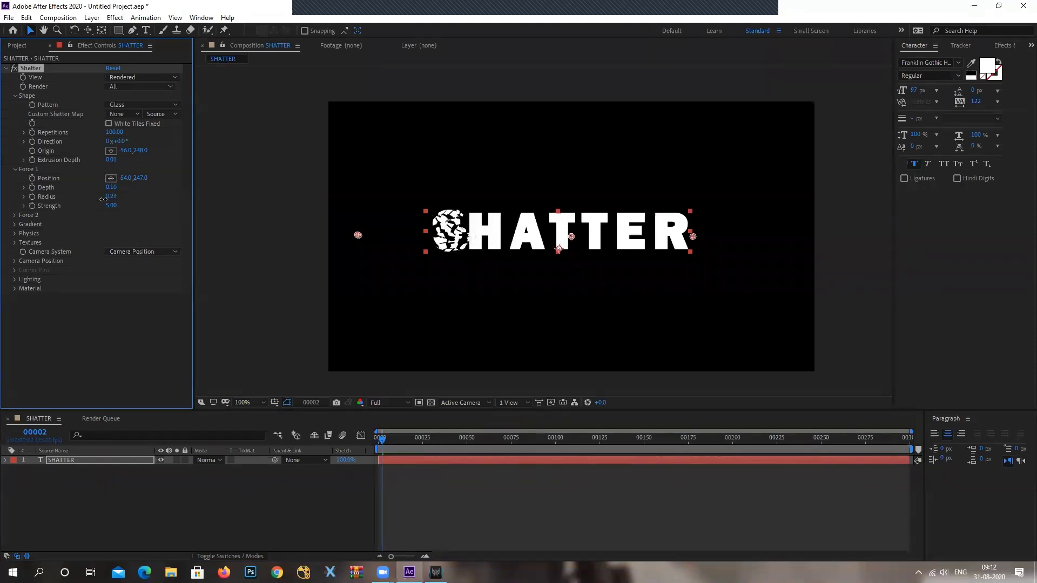
drag(103, 199, 103, 199)
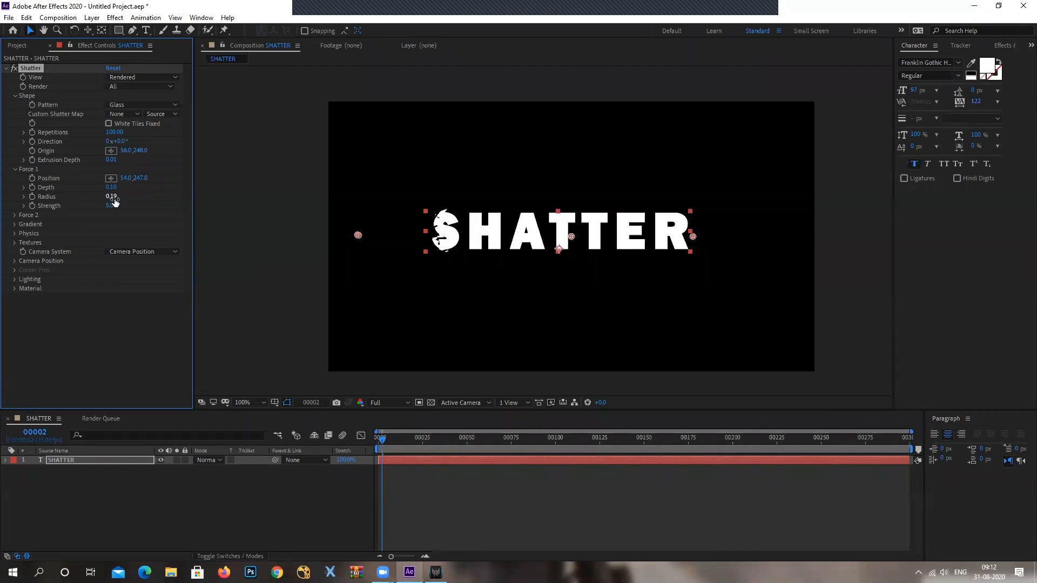
mouse_move(385, 435)
mouse_down()
mouse_move(405, 442)
mouse_move(389, 448)
mouse_move(421, 447)
mouse_up()
Step: Move the Shatter origin to 0.0, 248.0 and Force 1 to 0.0, 247.0, then check frame 25
key(period)
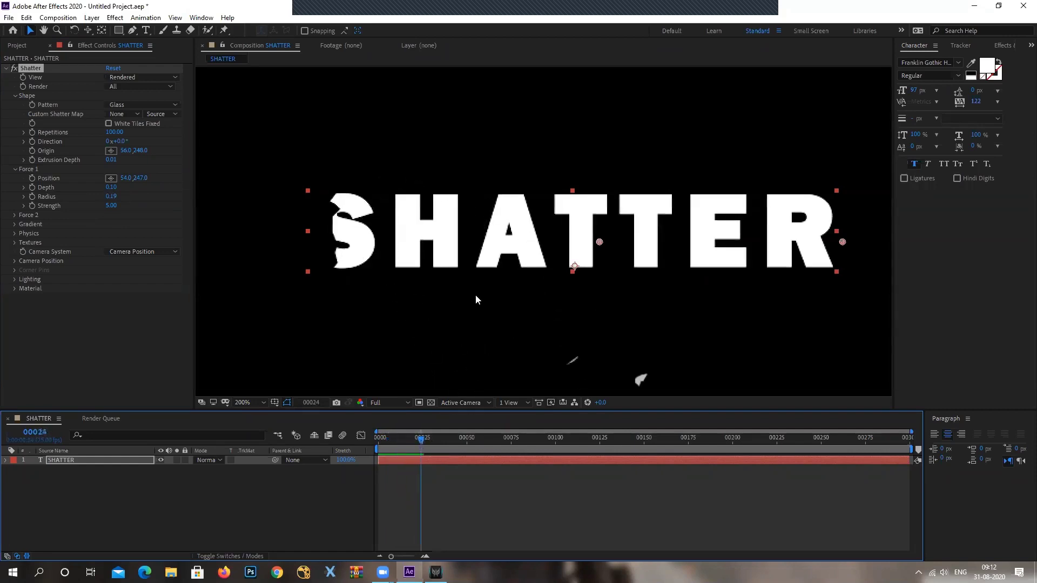
key(comma)
drag(425, 445, 423, 444)
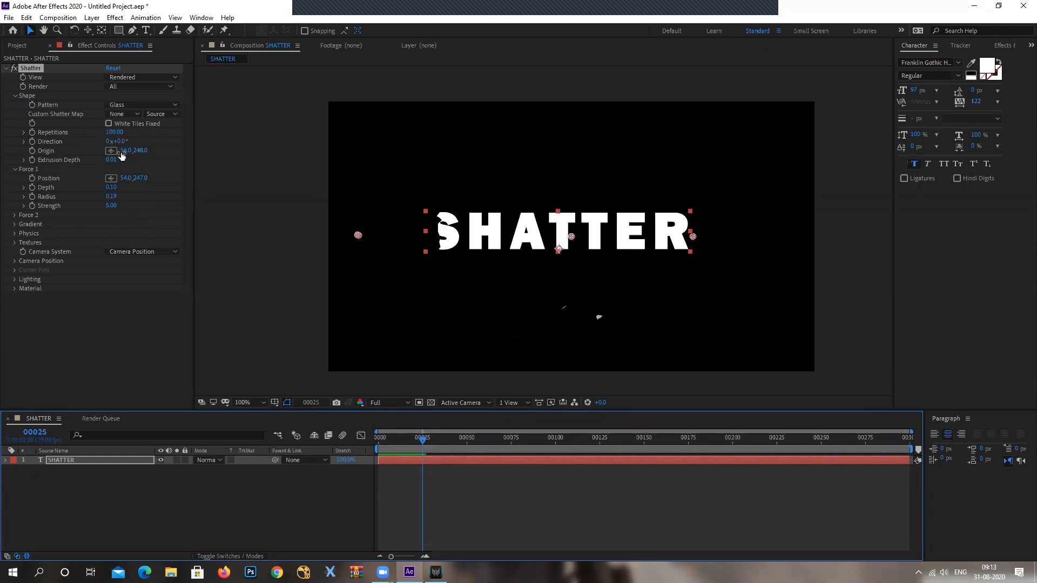
mouse_move(123, 153)
mouse_down()
mouse_move(93, 156)
mouse_move(102, 187)
mouse_up()
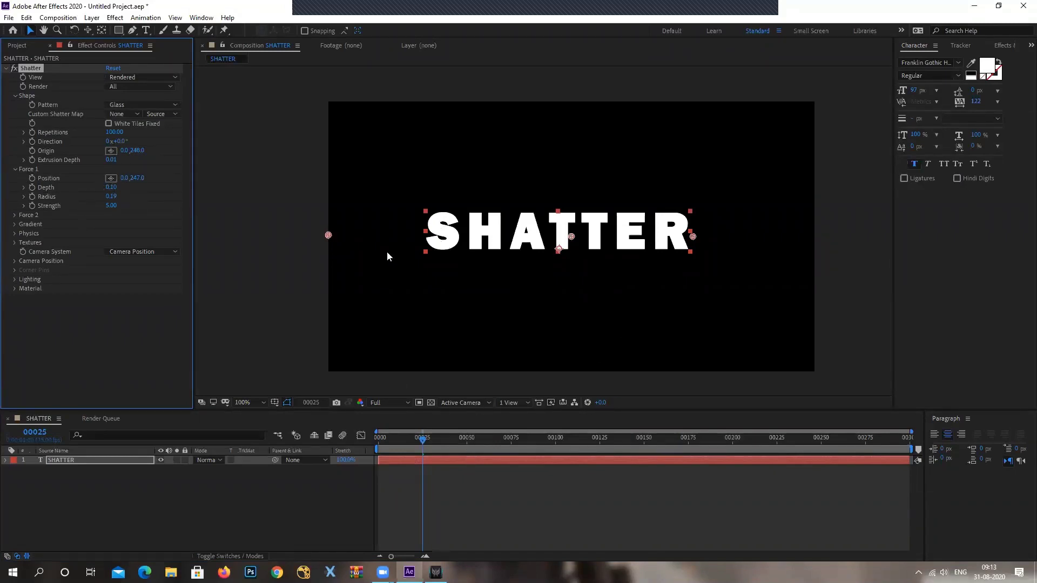
drag(387, 252, 439, 252)
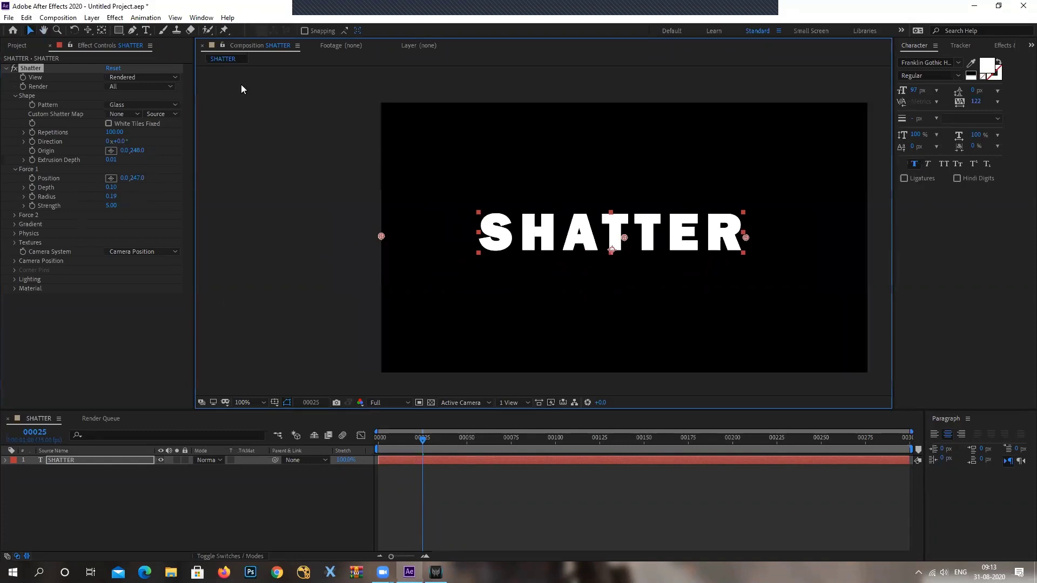
click(425, 441)
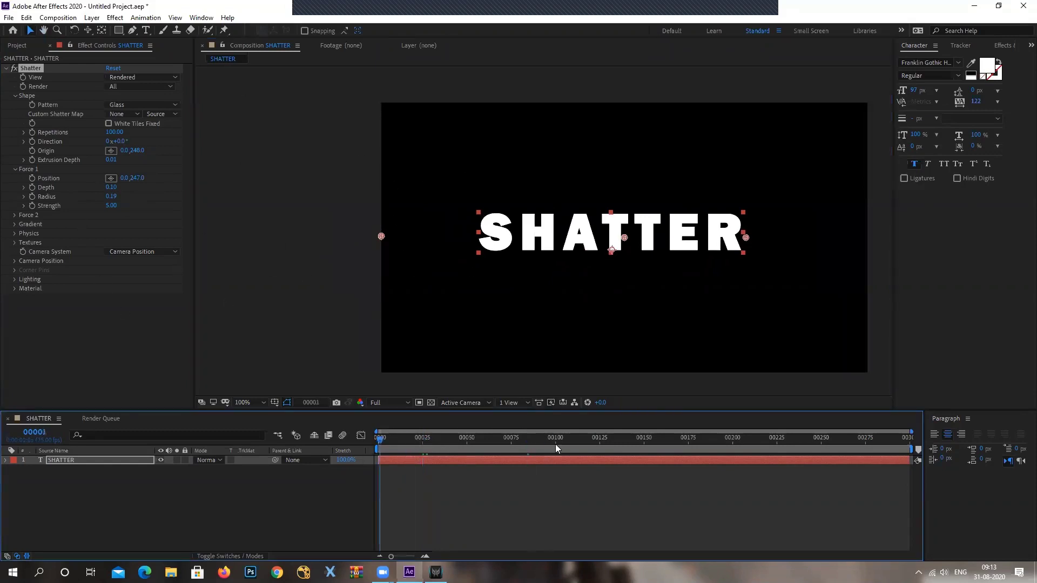
key(Home)
drag(380, 458, 425, 458)
Step: At frame 99, slide Force 1 Position rightward across the letters to about 675
click(112, 263)
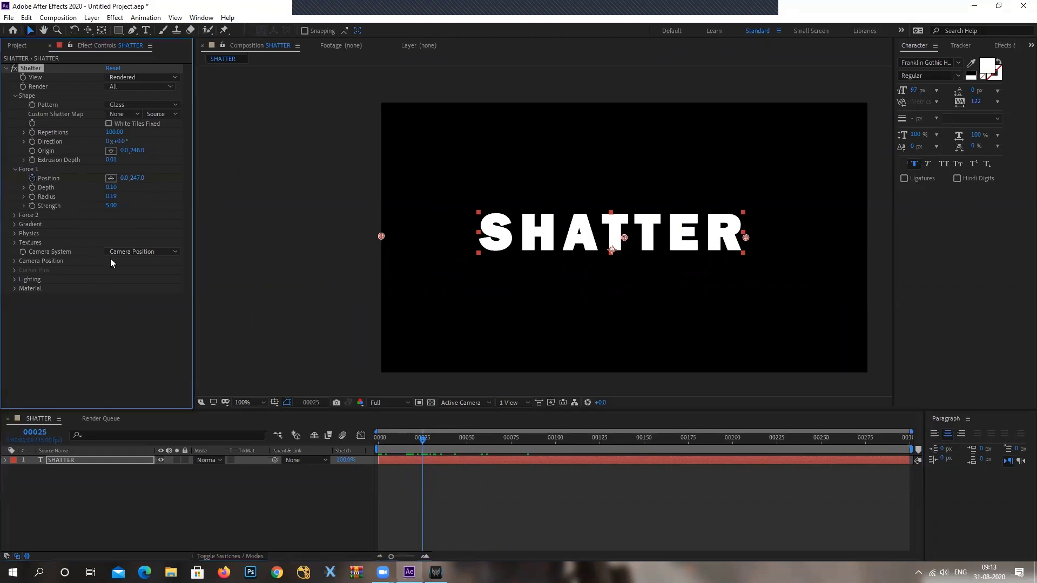
drag(432, 443, 554, 454)
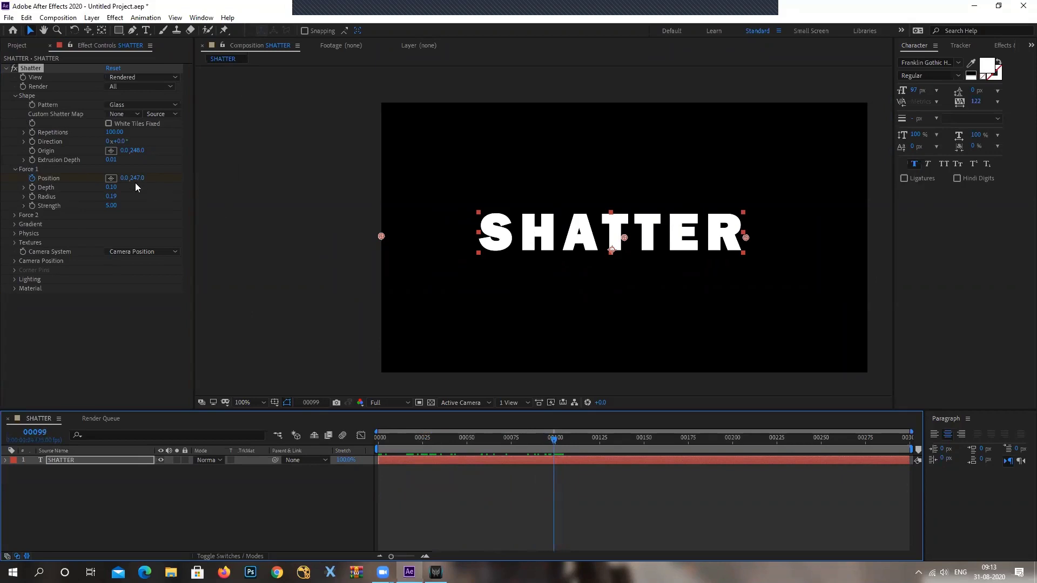
drag(124, 178, 442, 216)
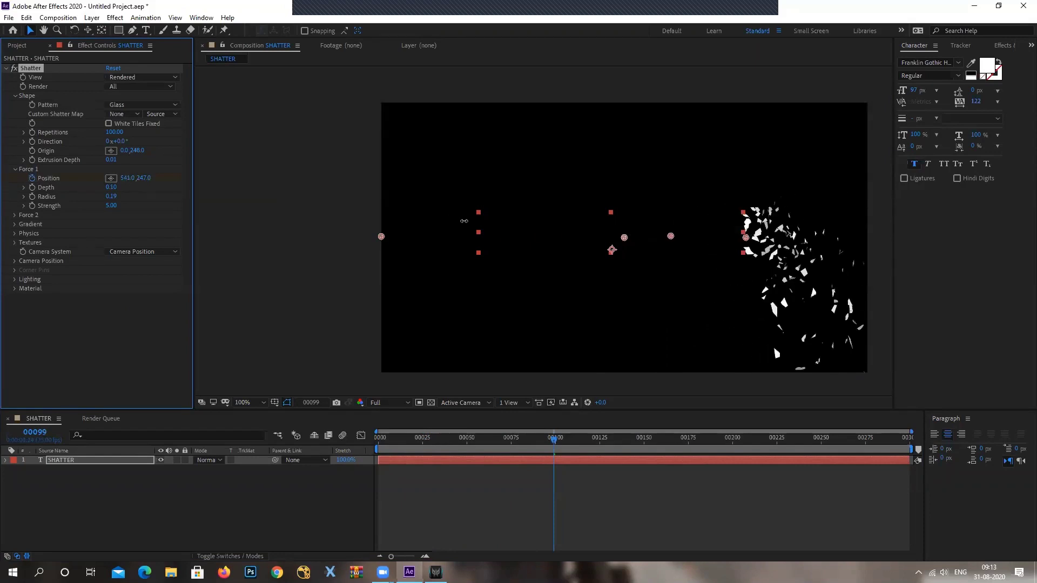
drag(442, 217, 550, 241)
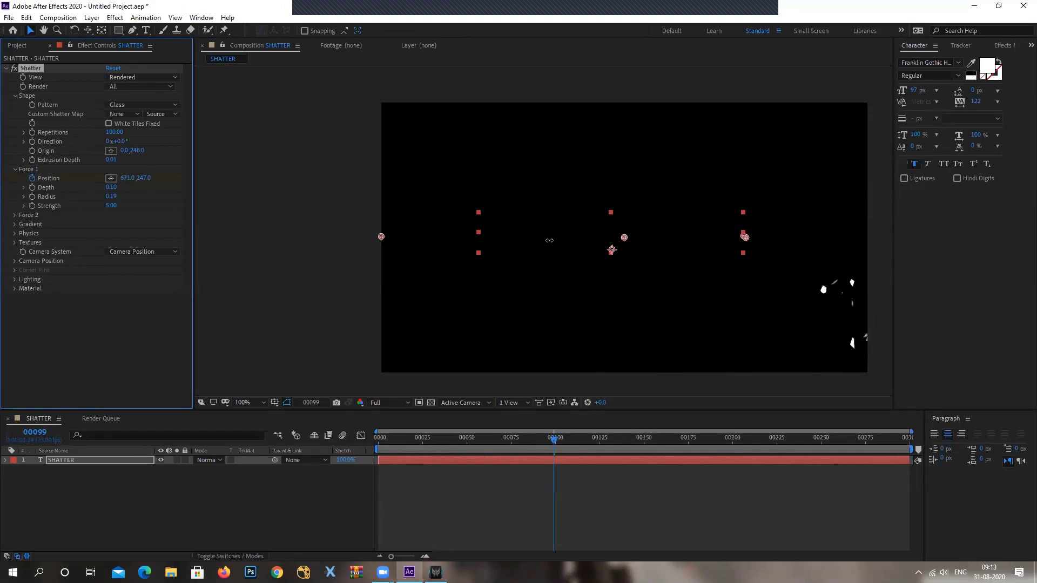
click(525, 438)
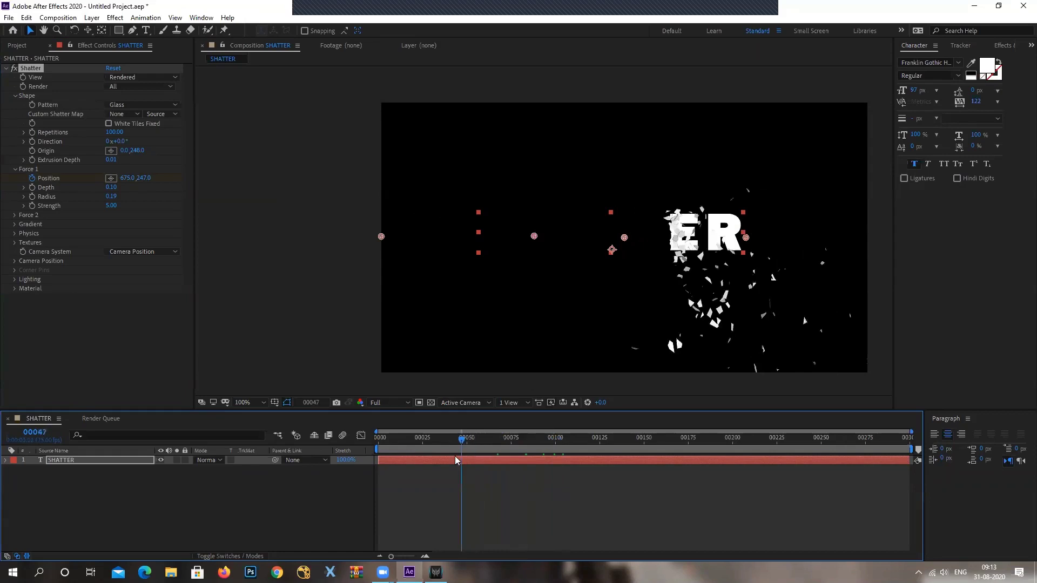
Step: Rewind to frame 0 and preview the letters shattering left to right
drag(503, 451, 325, 527)
click(318, 525)
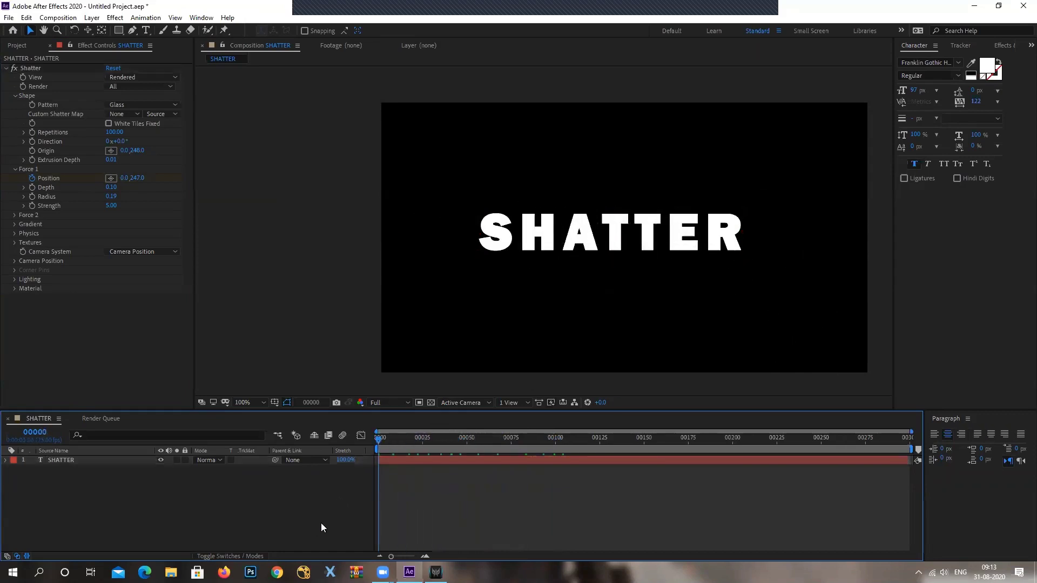
key(space)
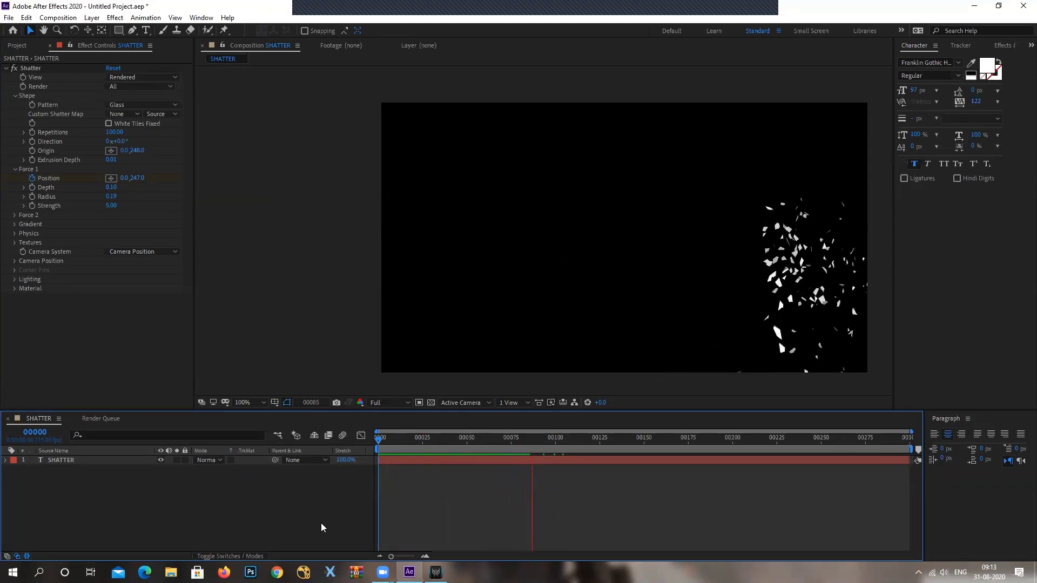
Step: Set the composition duration to 00125 frames in Composition Settings
key(space)
key(ctrl+k)
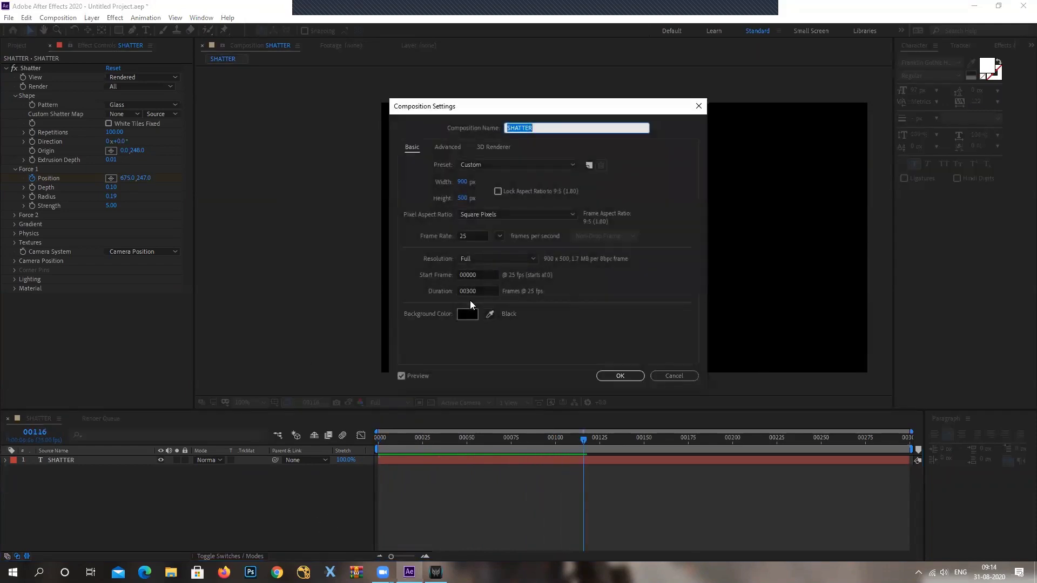
drag(477, 291, 464, 292)
text(00125)
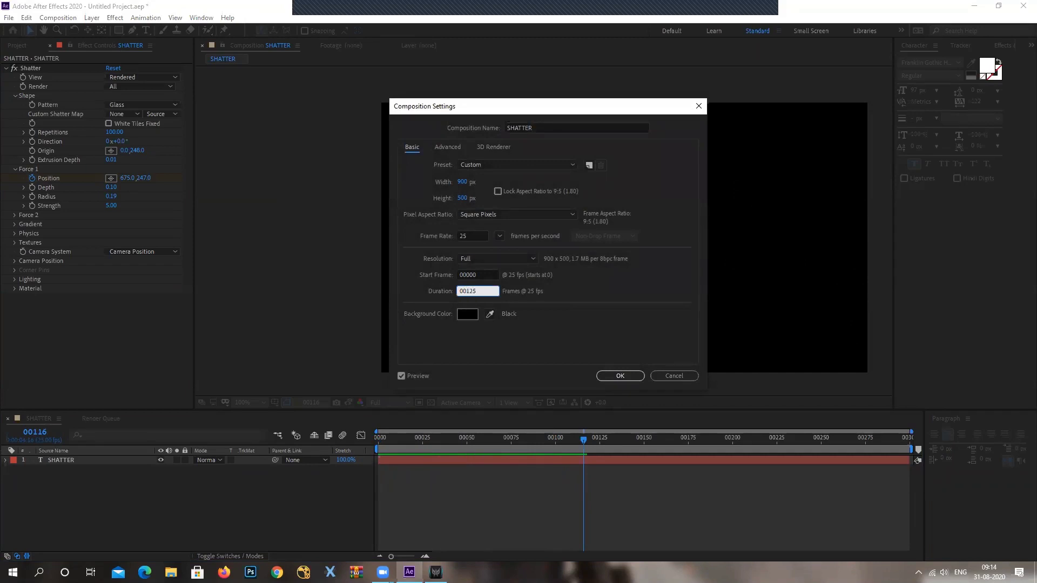
click(615, 376)
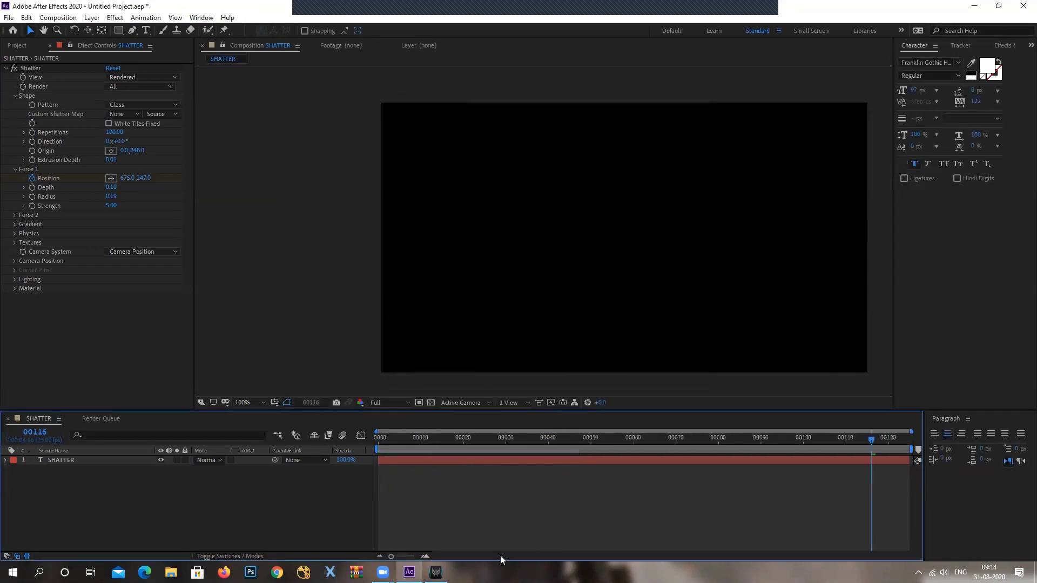
Step: Review the shatter in a maximized viewer at Fit zoom, then restore the layout and rewind
click(394, 444)
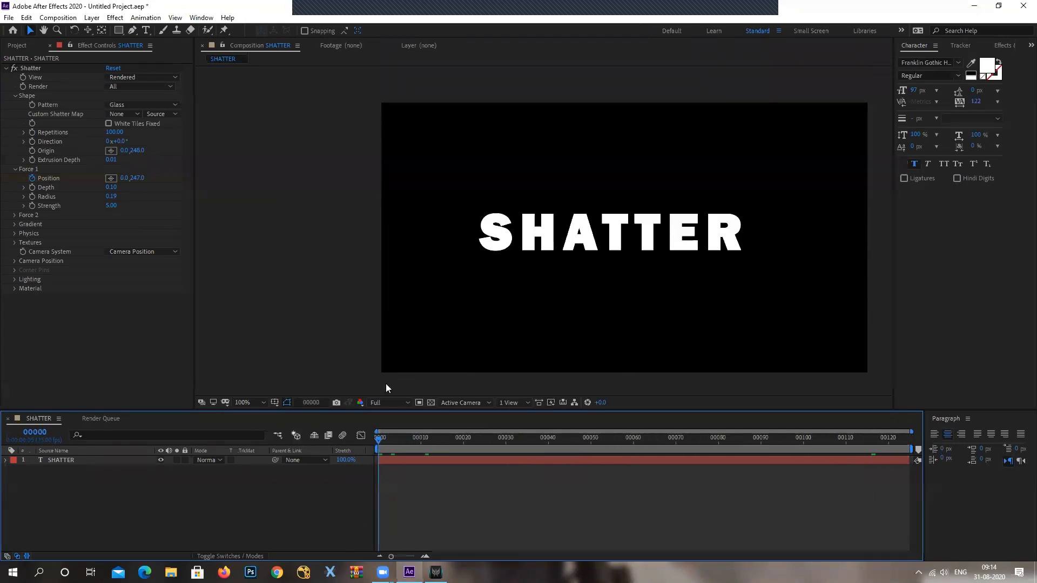
key(grave)
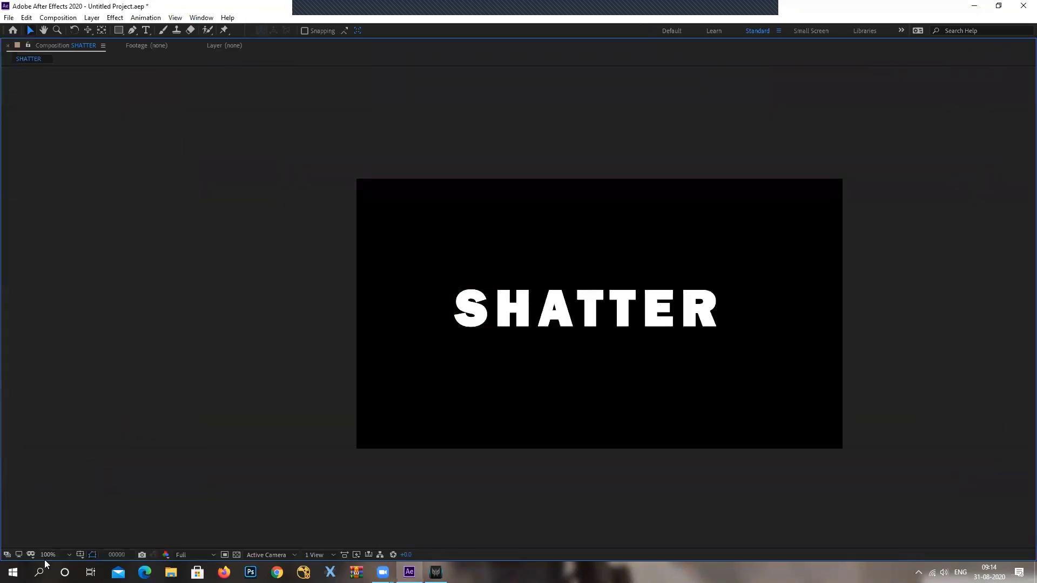
click(49, 555)
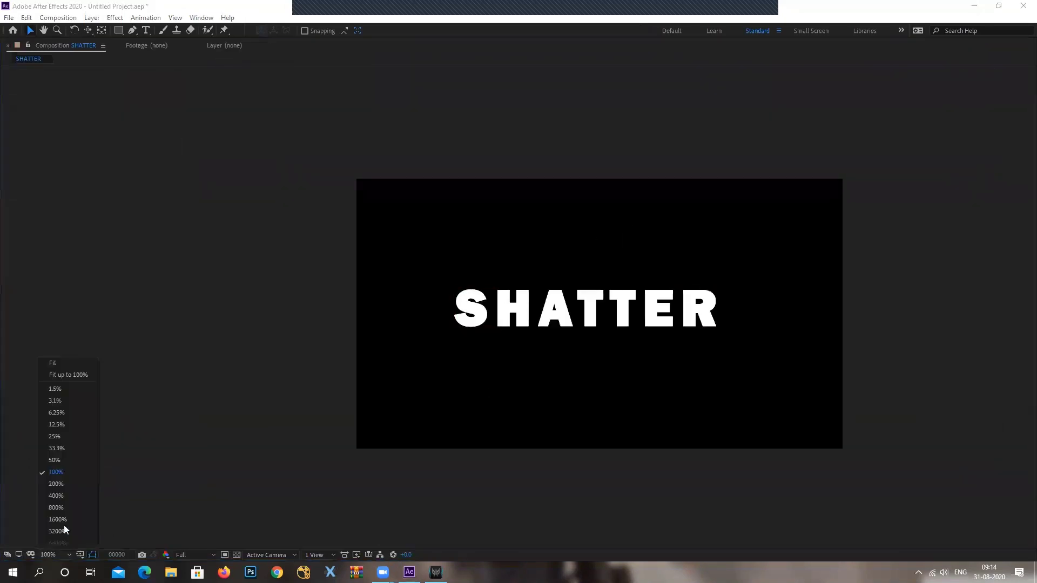
click(59, 358)
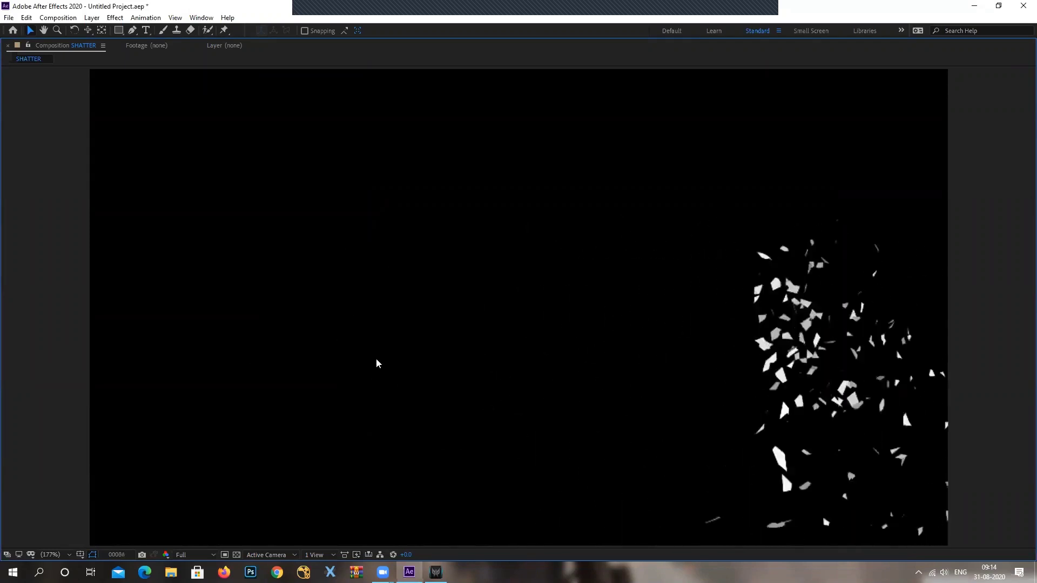
key(grave)
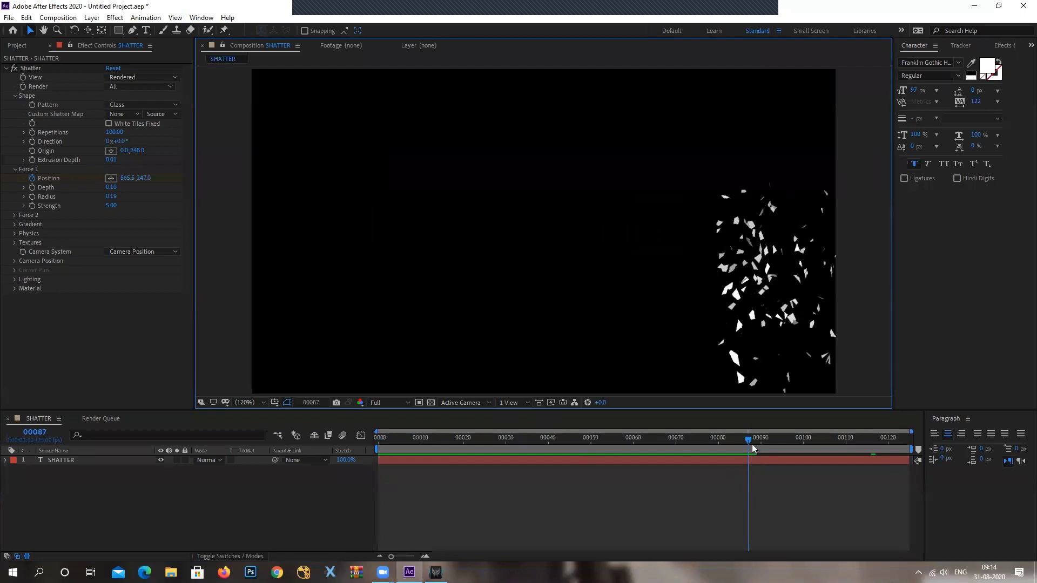
drag(751, 443, 380, 453)
Step: Reset the Shatter effect to its defaults and set its View to Rendered
click(113, 68)
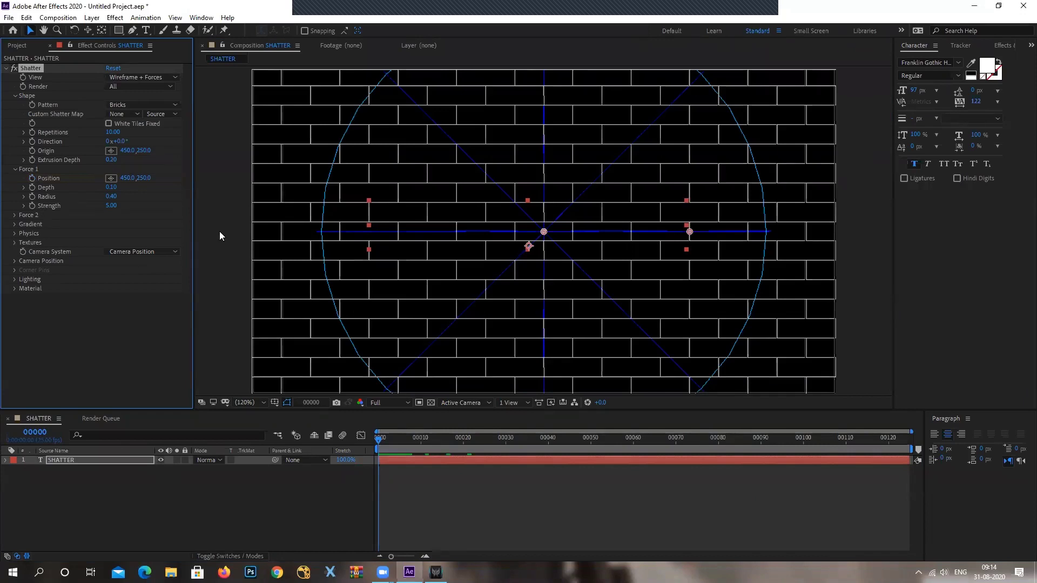
click(130, 77)
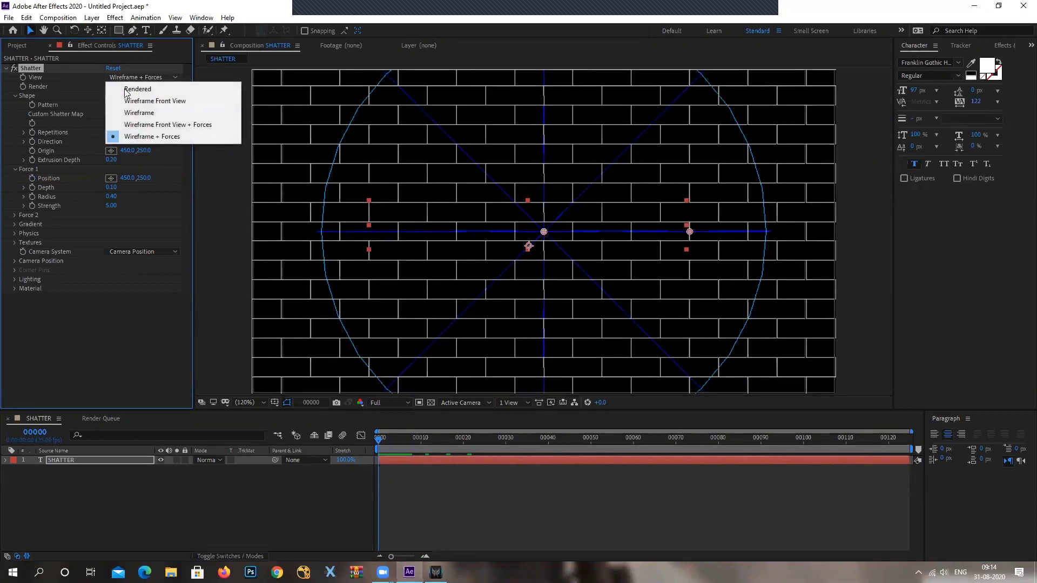
click(125, 89)
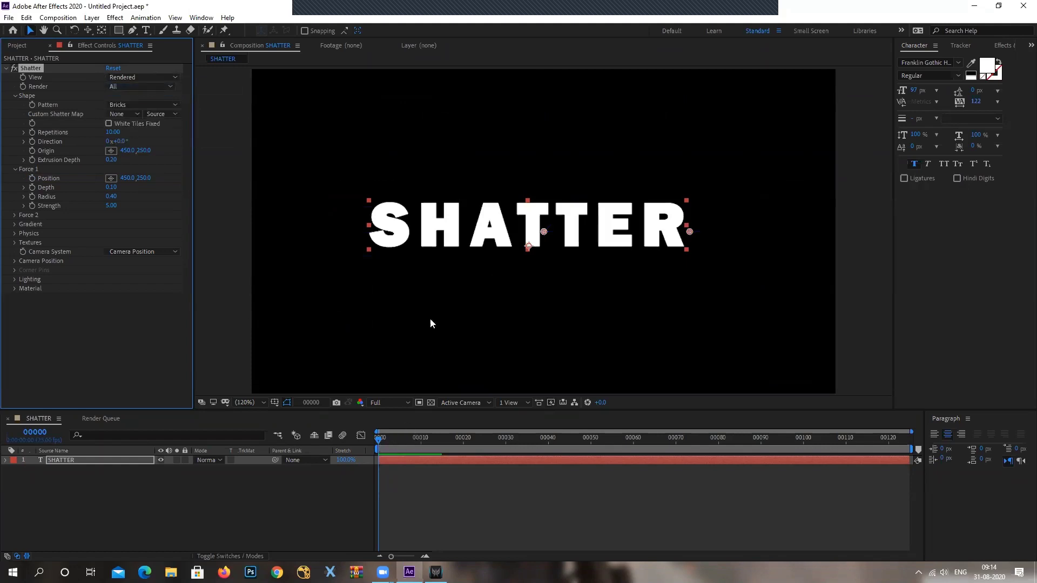
Step: Zoom in and out and scrub the first frames to check the bricks break
key(period)
key(period)
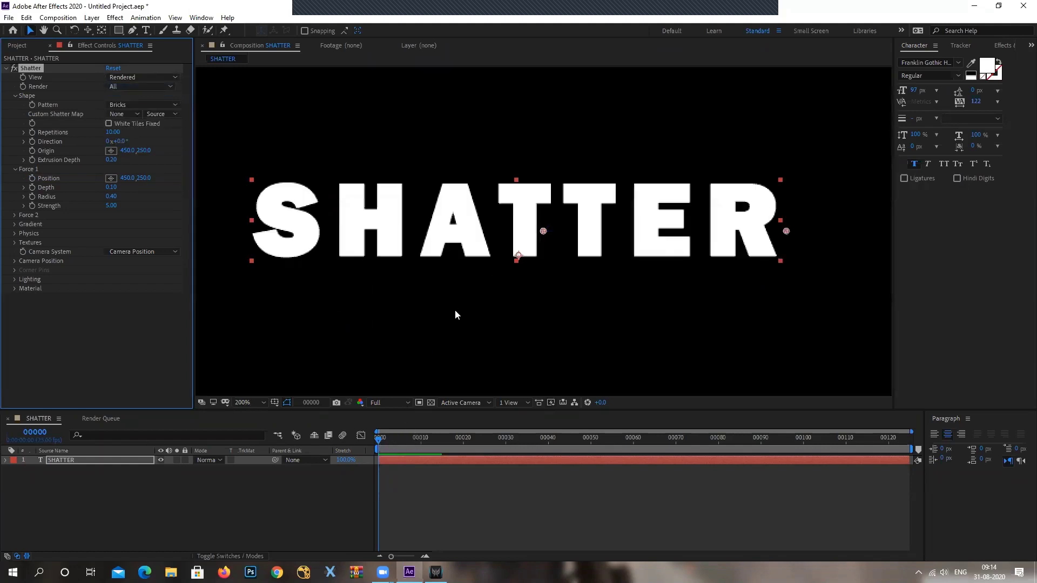
key(comma)
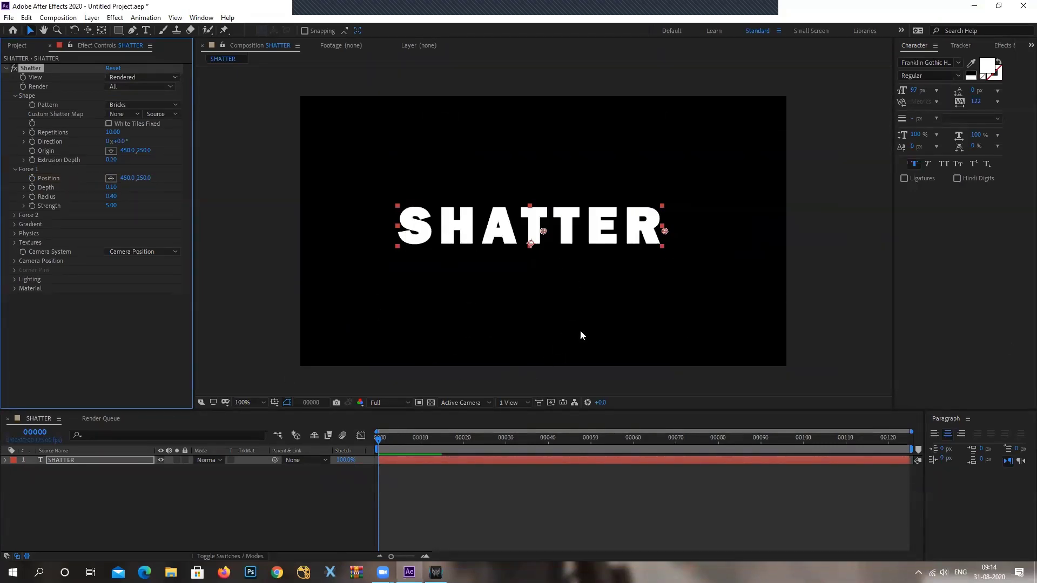
click(387, 439)
drag(389, 442, 379, 444)
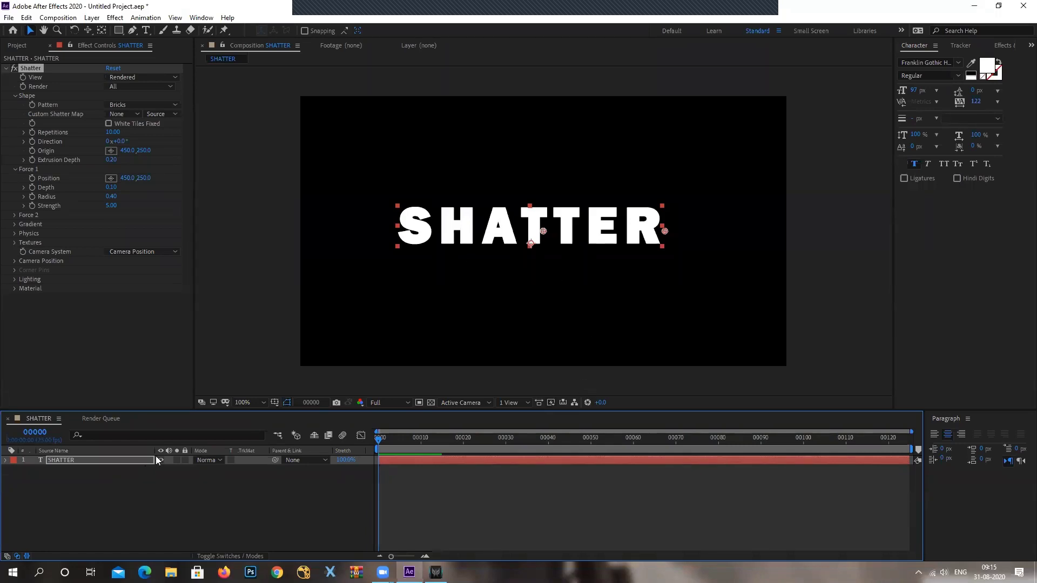
click(87, 471)
click(83, 464)
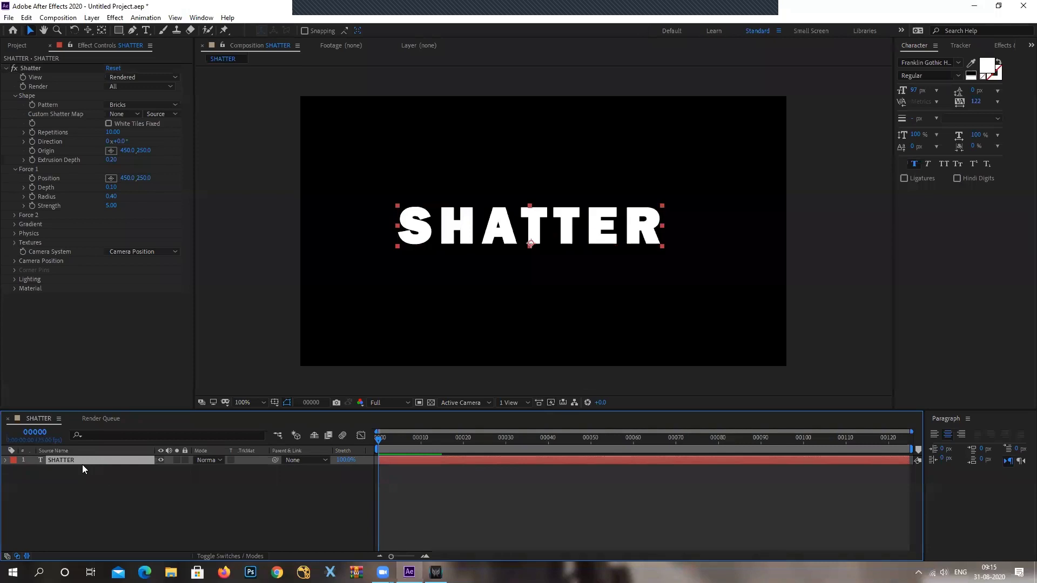
drag(611, 320, 616, 316)
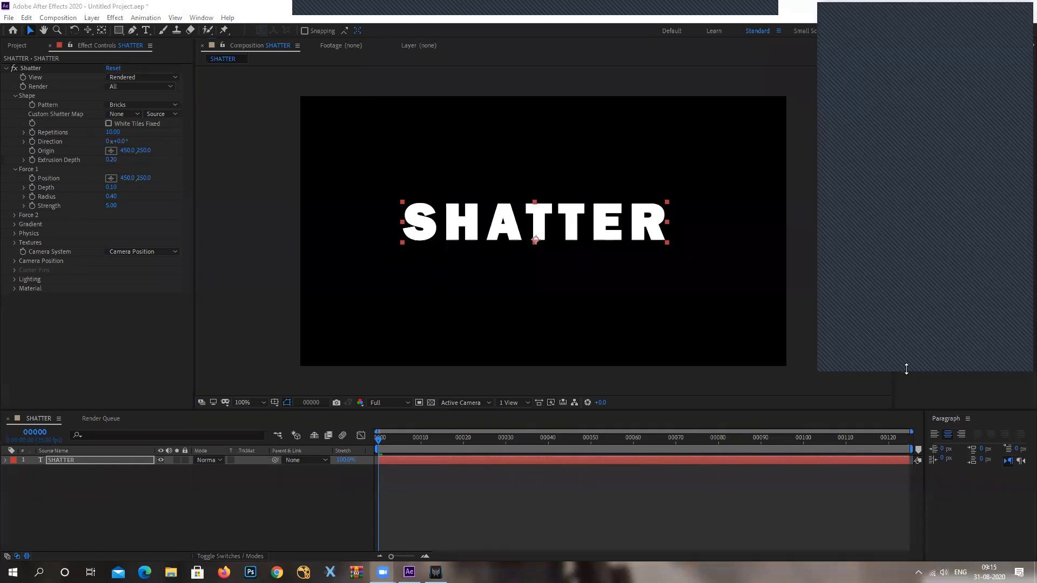
double_click(906, 369)
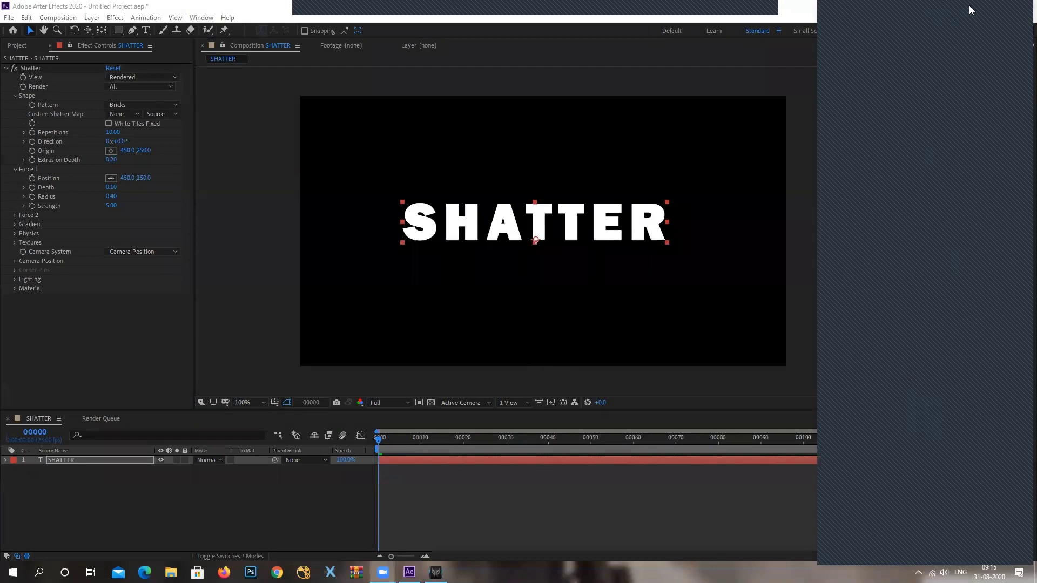
click(969, 7)
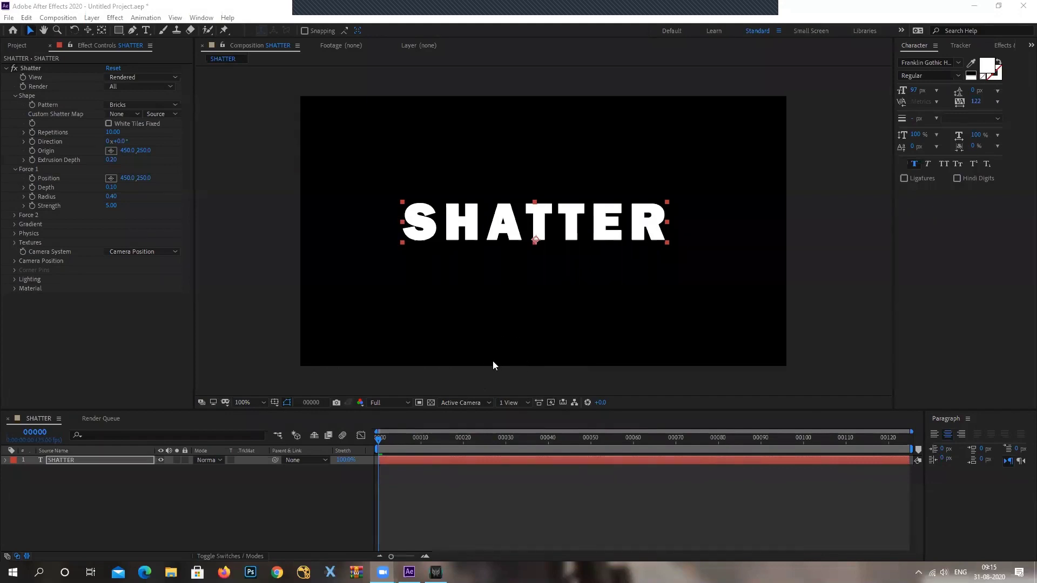
Step: Set the SHATTER layer's Shatter repetitions to 100 for smaller shards
click(89, 462)
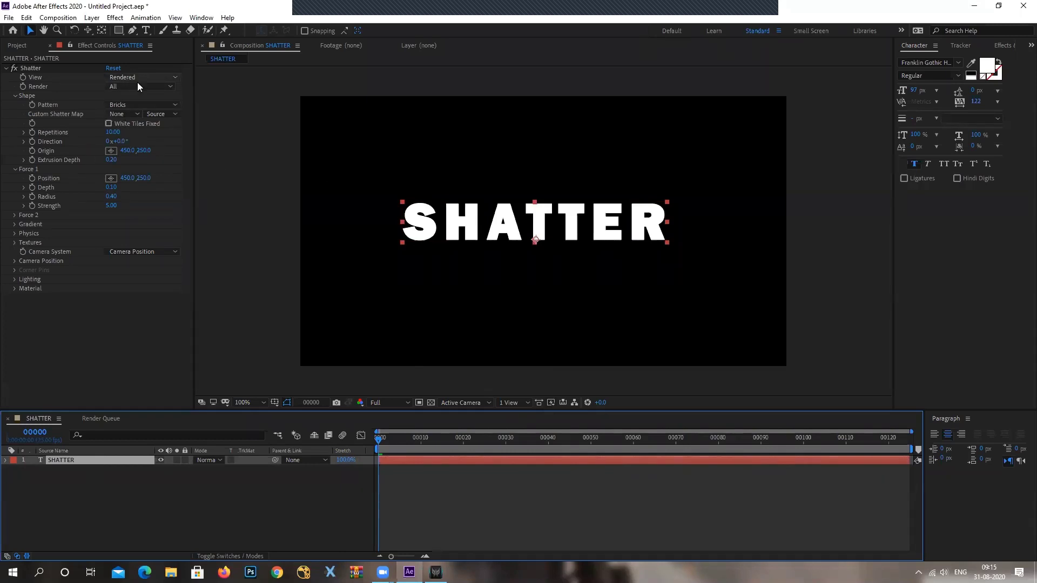
click(112, 132)
text(1)
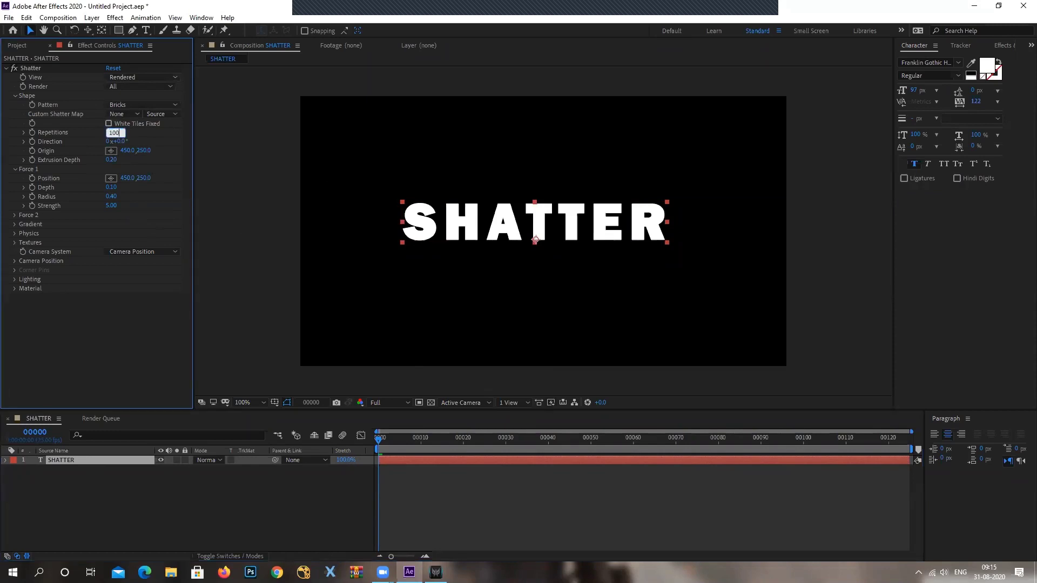
key(Return)
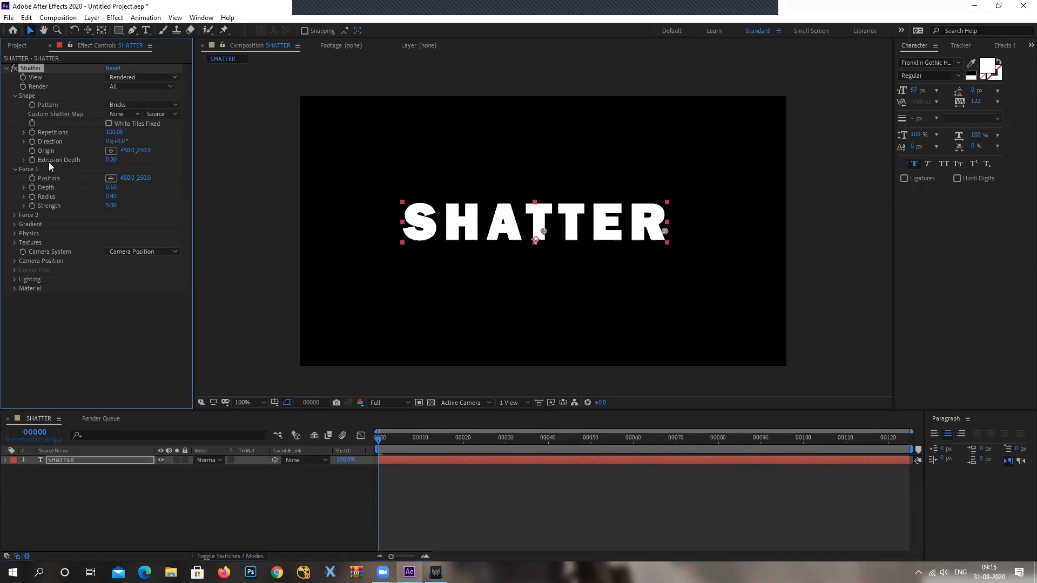
Step: Place the shatter origin and Force 1 at the text's left edge and shrink the force radius
click(113, 153)
click(299, 222)
click(111, 177)
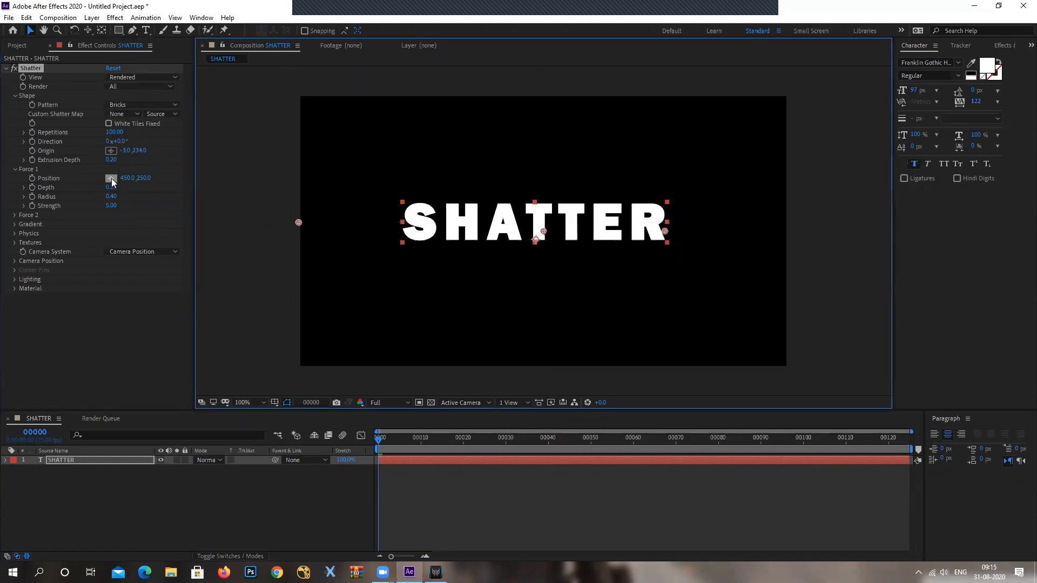
click(298, 224)
click(393, 438)
drag(392, 441, 483, 450)
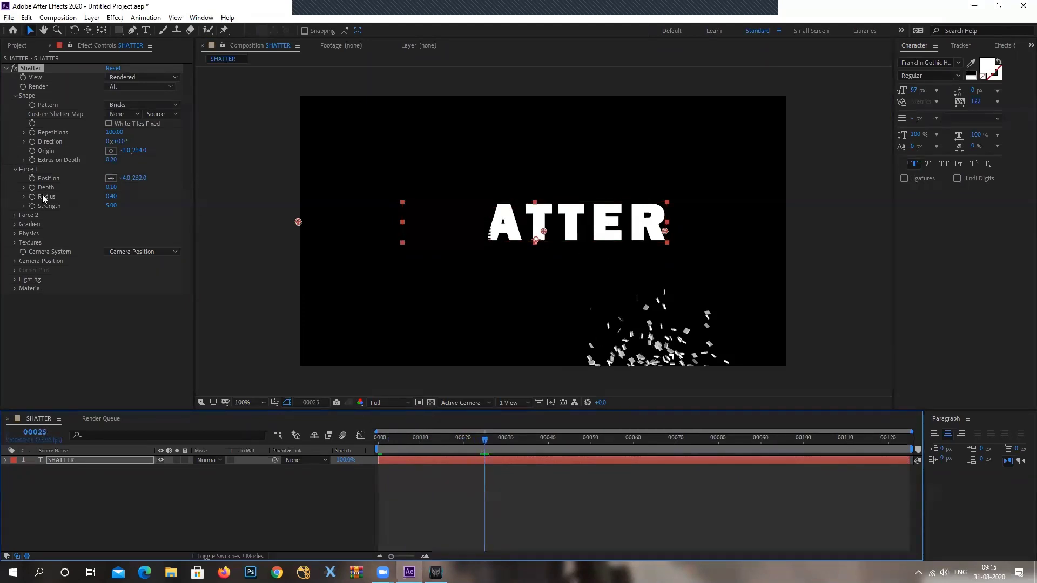
mouse_move(111, 198)
mouse_down()
mouse_move(99, 201)
mouse_move(108, 204)
mouse_up()
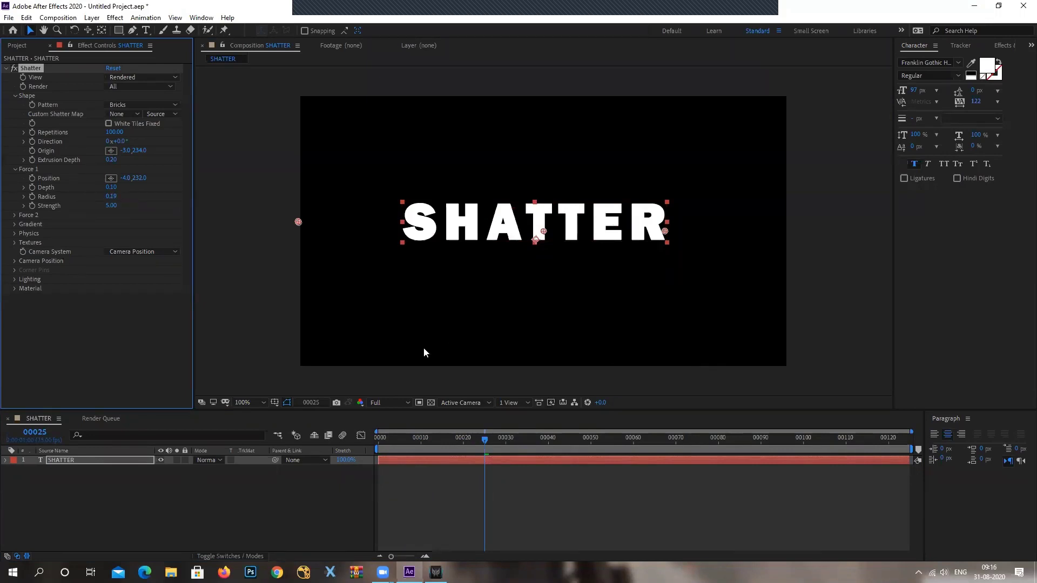
Step: Keyframe Force 1 Position at frame 20, then move it to 427.0, 232.0 at frame 100
drag(483, 450, 464, 443)
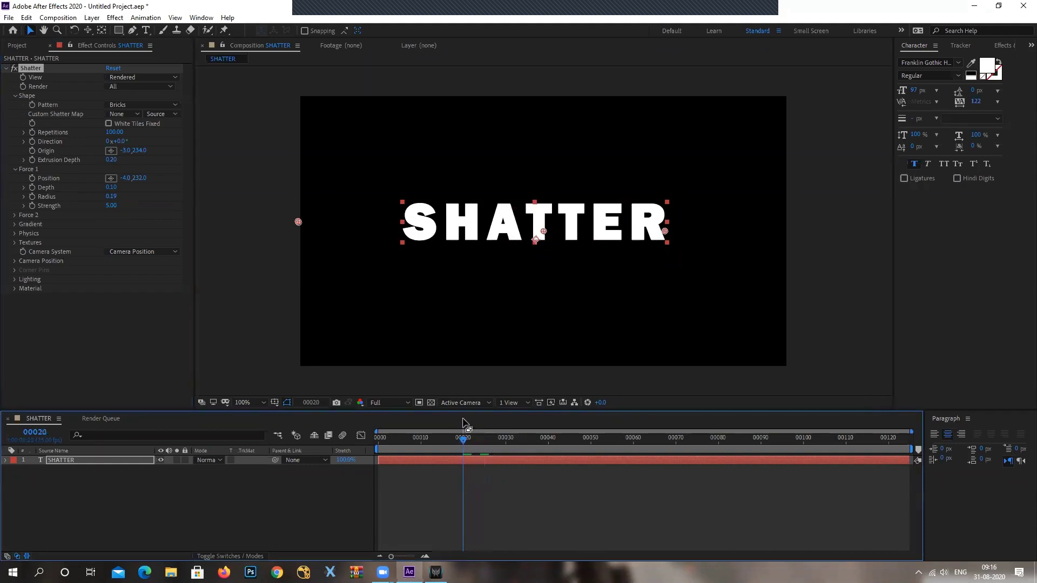
click(31, 179)
drag(561, 448, 803, 472)
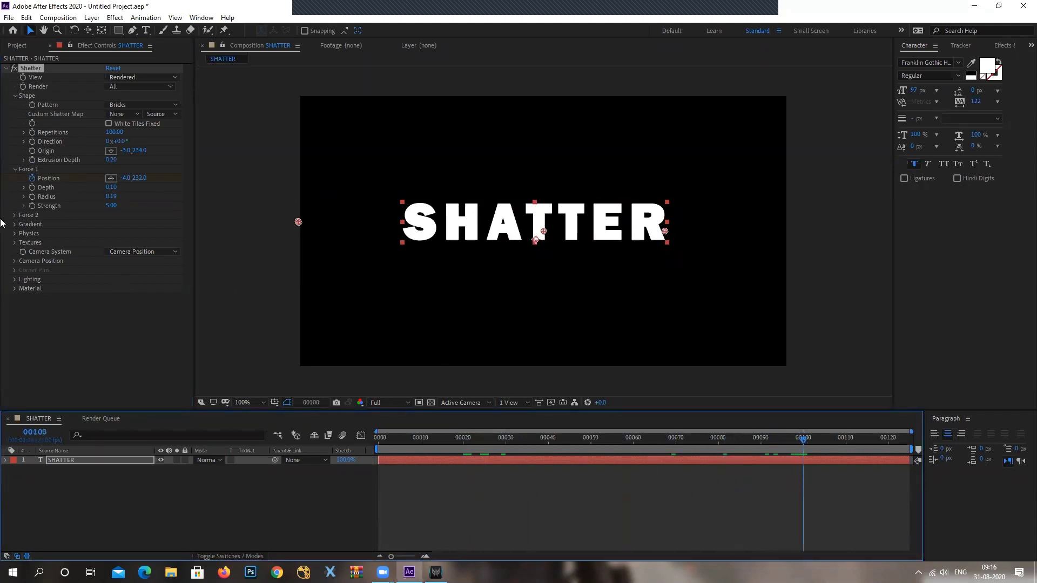
drag(126, 177, 365, 187)
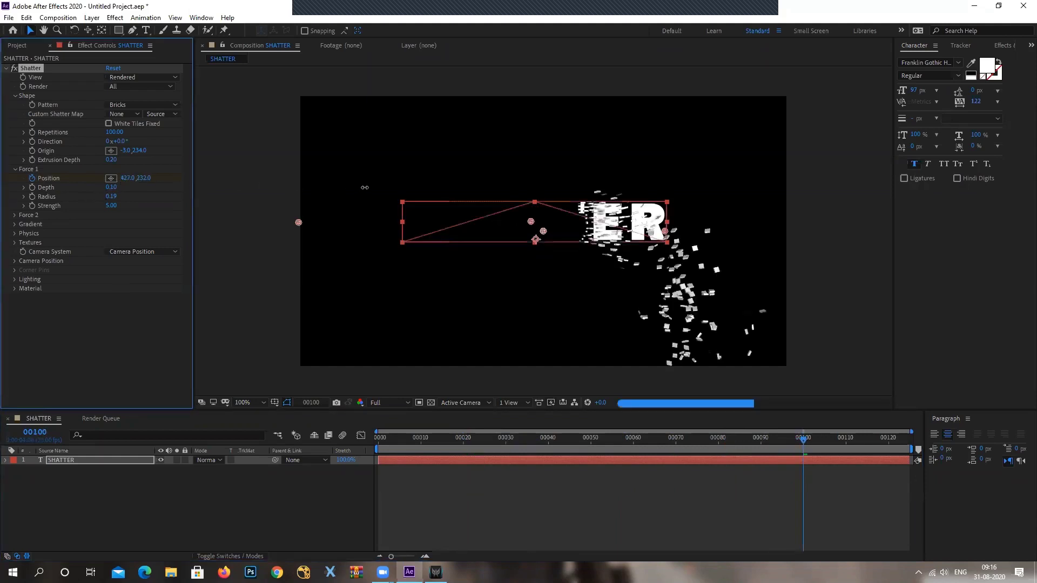
Step: Switch the Shatter pattern to Glass and push Force 1's end position right to 613.0
click(142, 106)
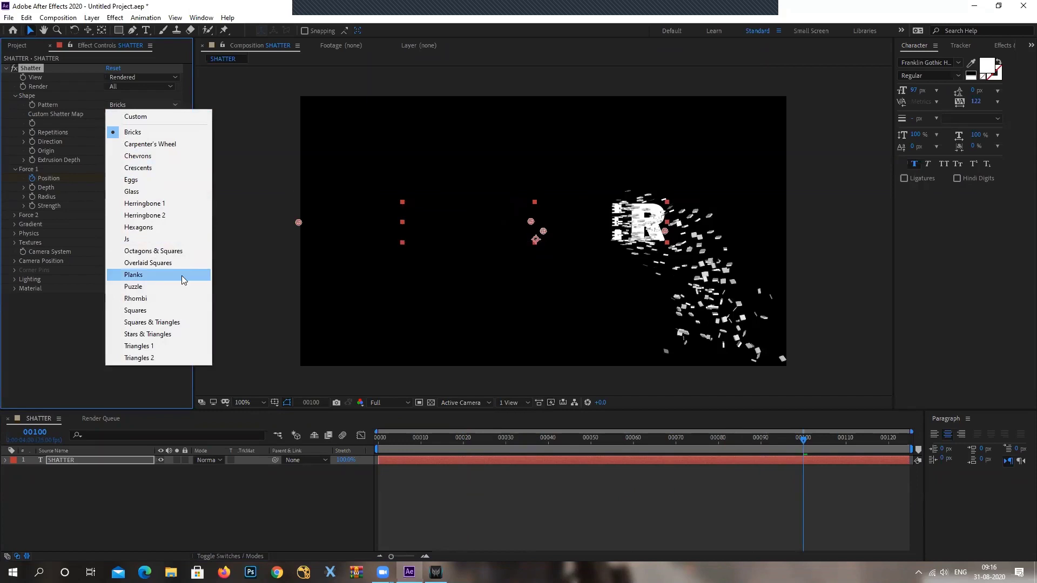
click(137, 192)
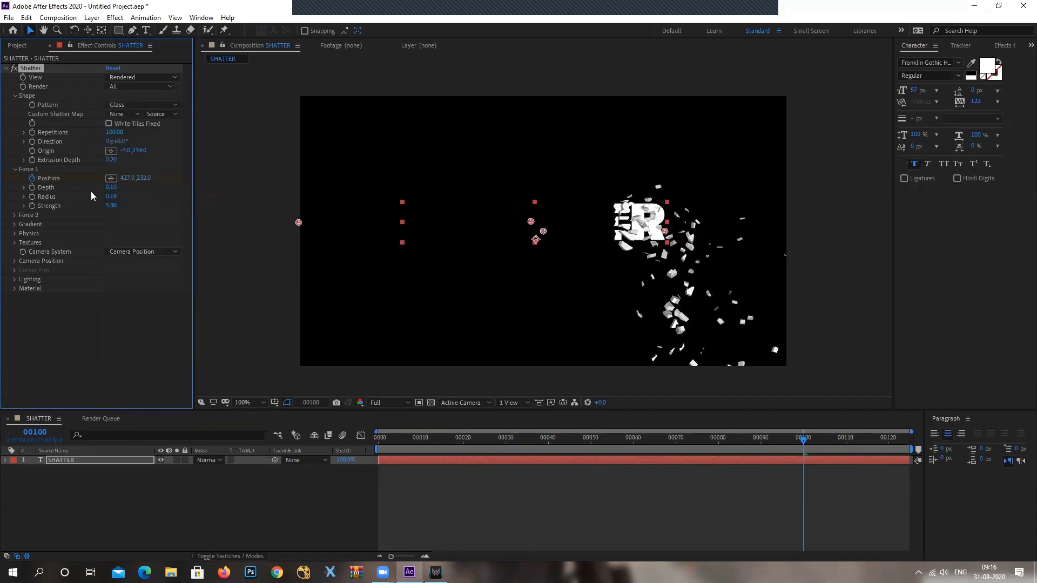
drag(123, 183, 229, 182)
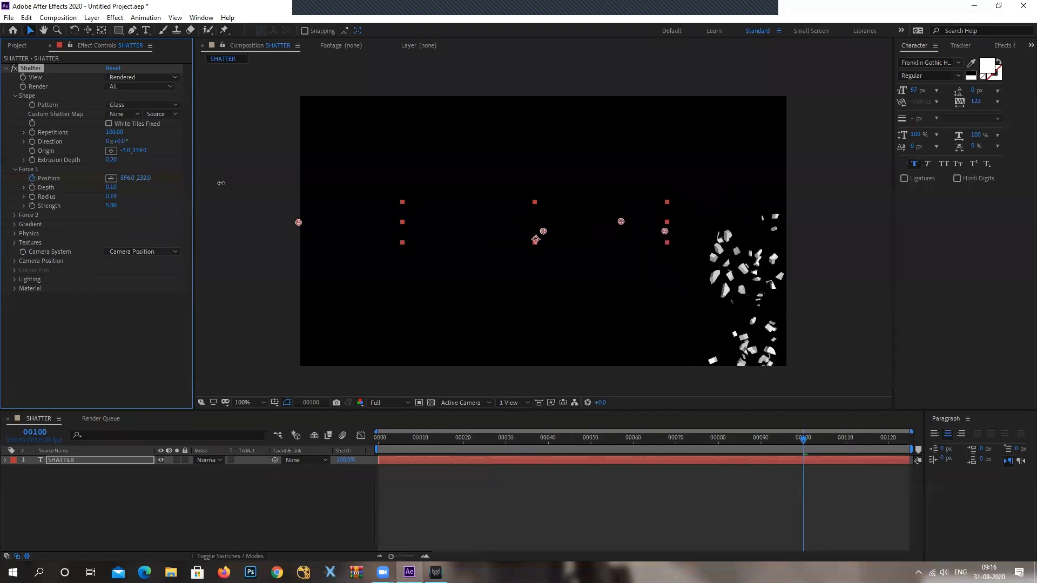
Step: Set the Shatter Extrusion Depth to 0.01
click(111, 159)
key(BackSpace)
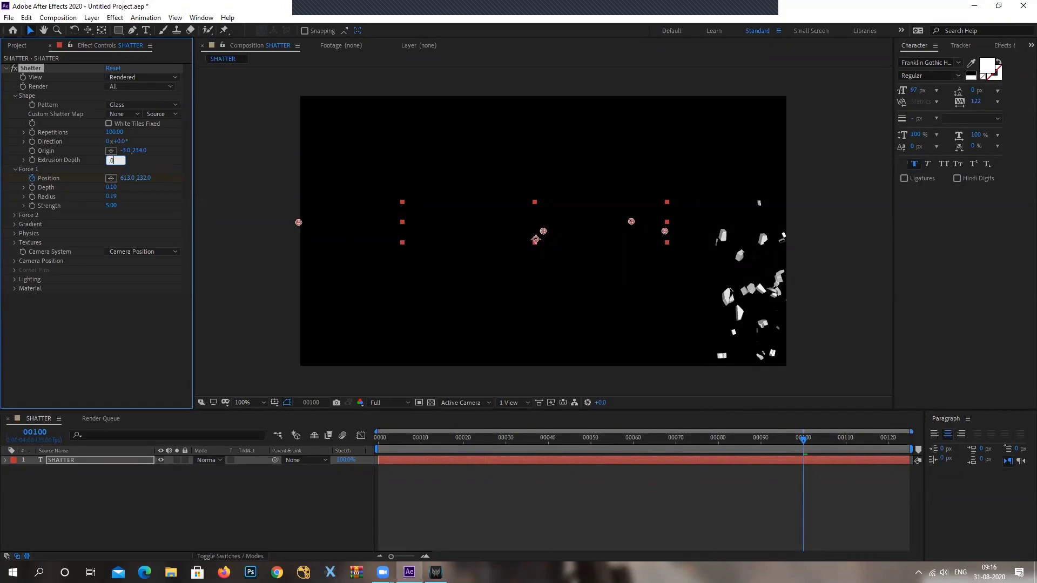
text(.1)
key(Return)
click(661, 441)
Step: Preview the shatter maximized at 200% with handles hidden, then step through to frame 110
click(374, 439)
key(grave)
key(period)
key(F2)
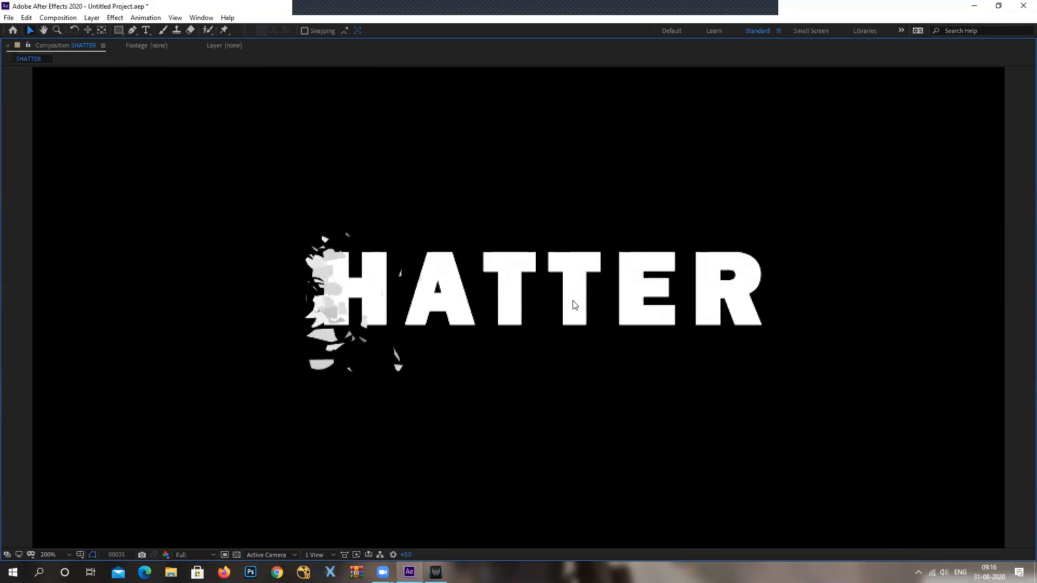
key(grave)
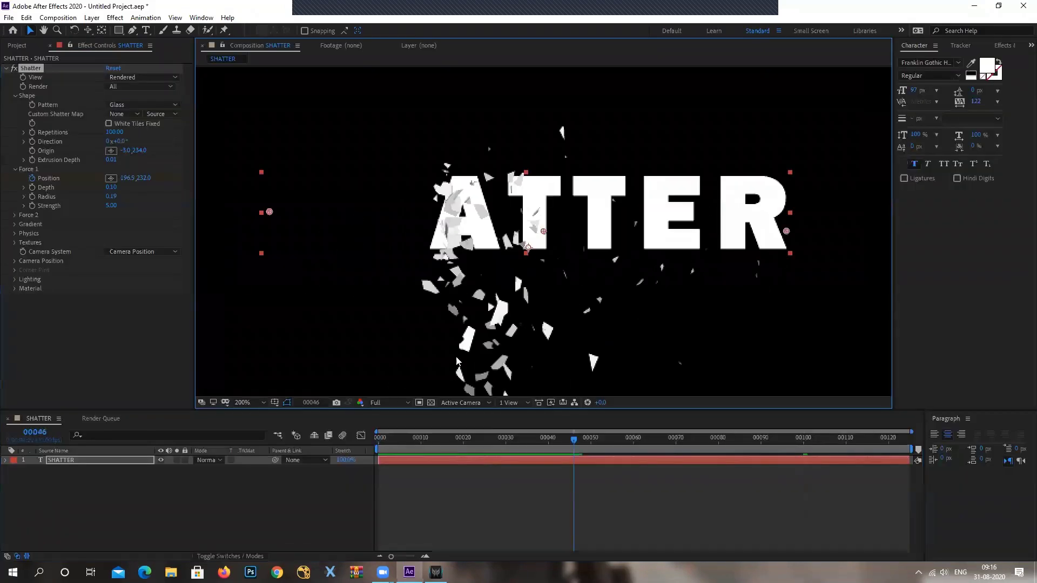
key(comma)
drag(570, 446, 846, 477)
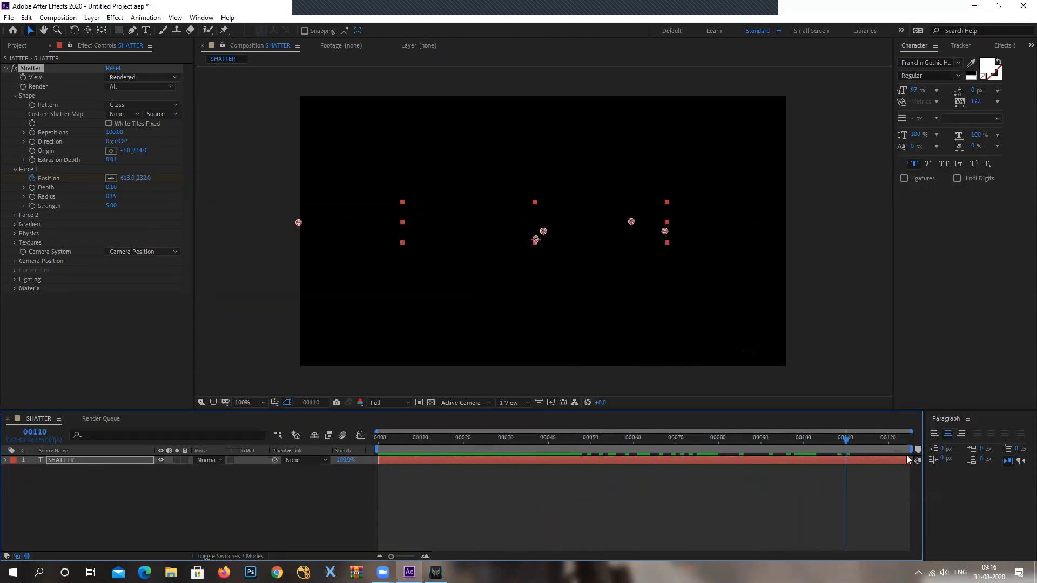
Step: End the work area at frame 110 and trim the composition to it
drag(912, 449, 866, 451)
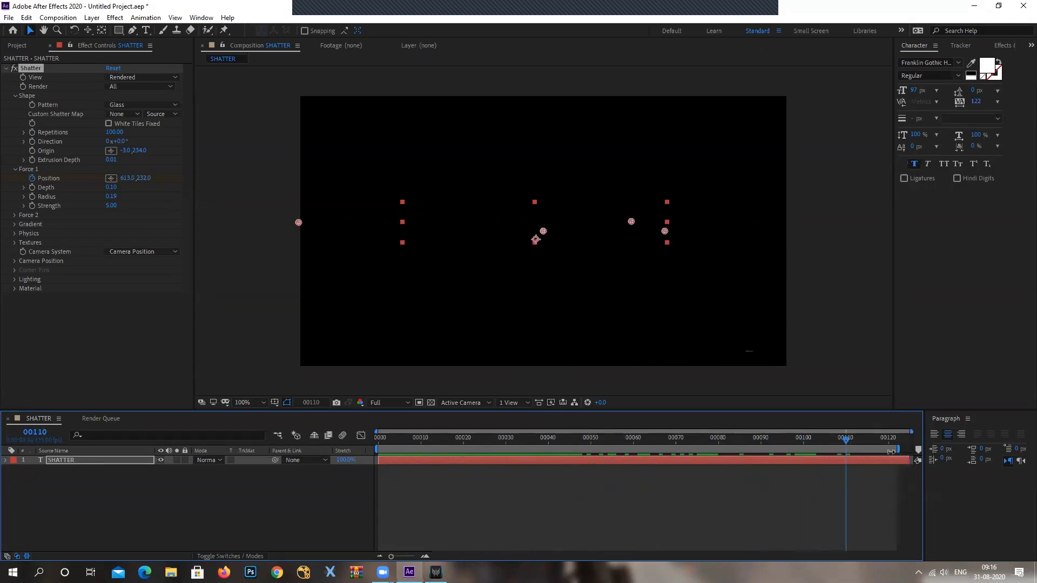
right_click(739, 448)
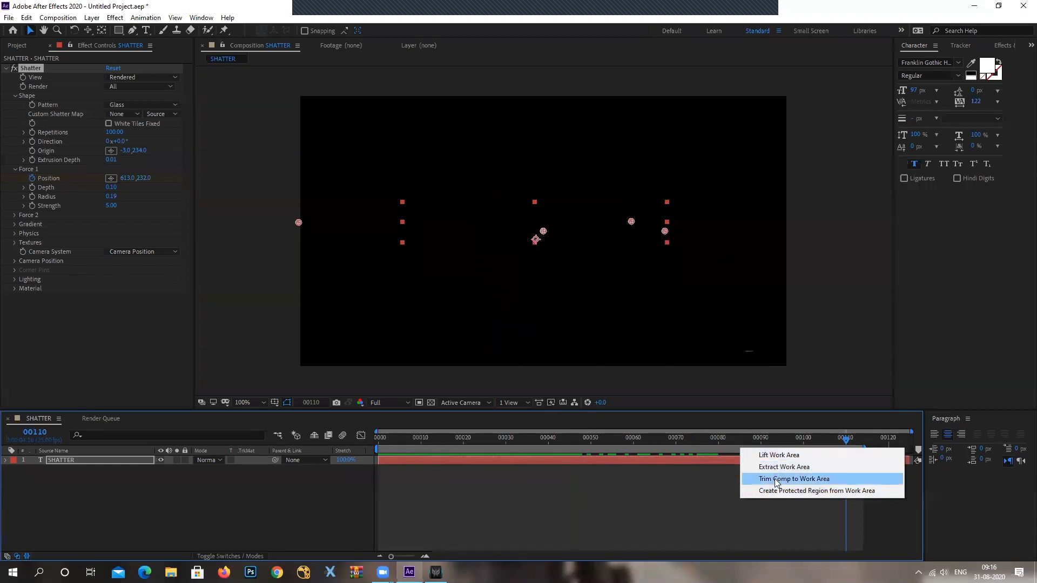
click(776, 479)
Step: Time-reverse the SHATTER layer and preview the shards flying back into the word
right_click(118, 460)
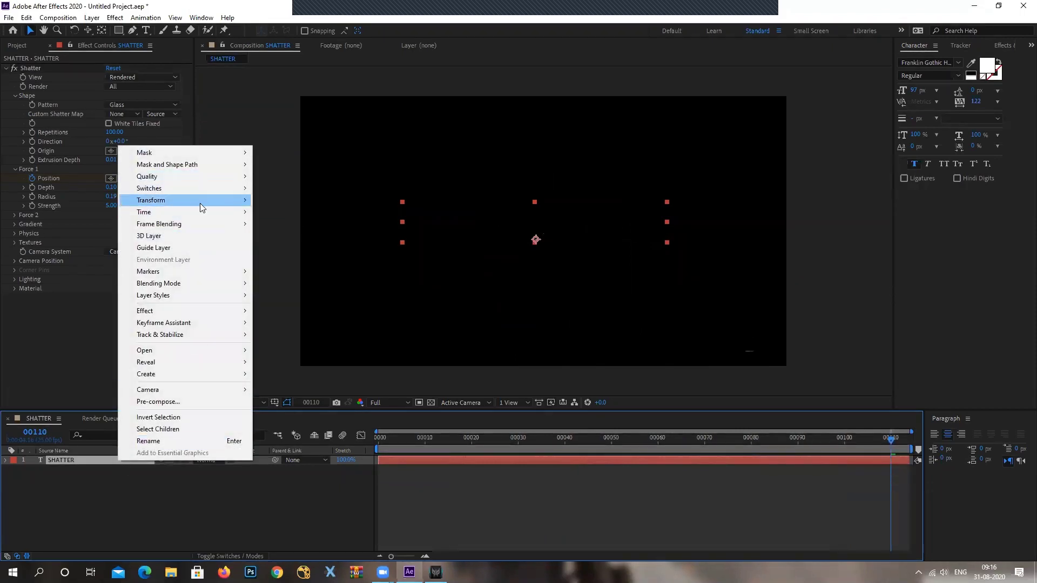
mouse_move(200, 212)
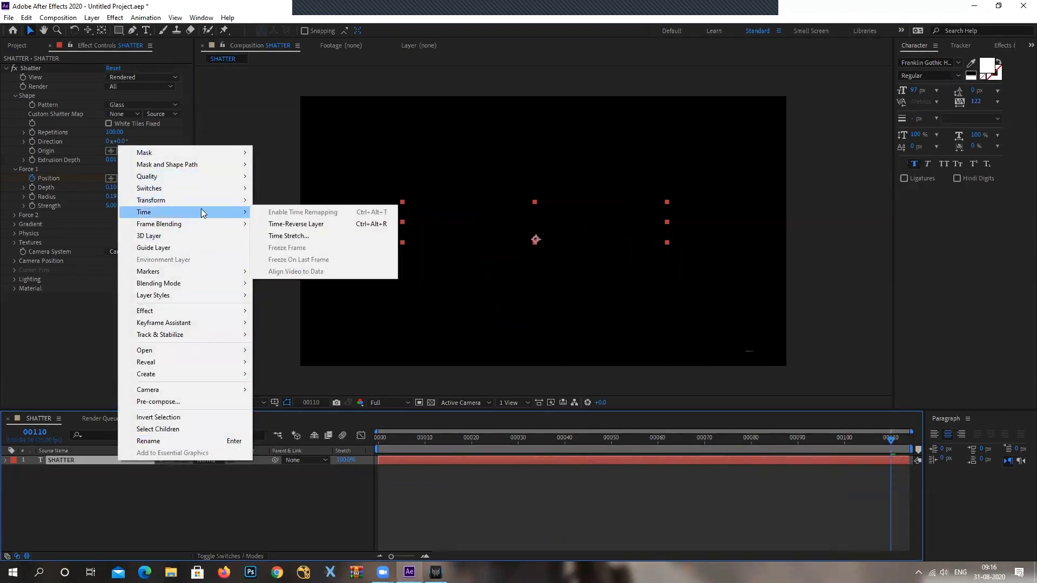
click(305, 224)
drag(420, 435, 339, 443)
key(space)
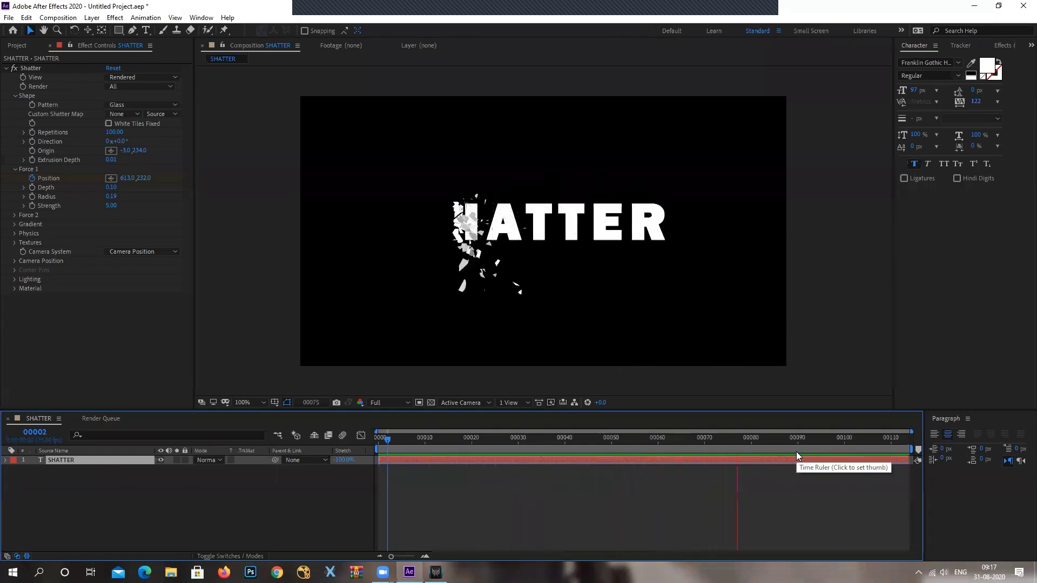
key(space)
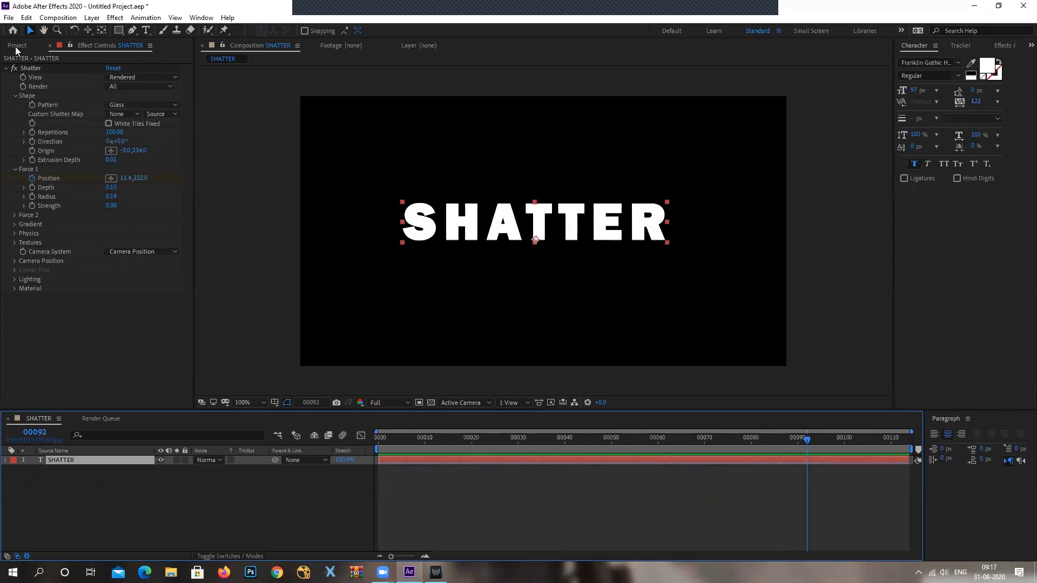
Step: Open the Import File dialog and browse to F:\MY LECT_FILE\Class_newfiles\AE
click(17, 48)
double_click(76, 254)
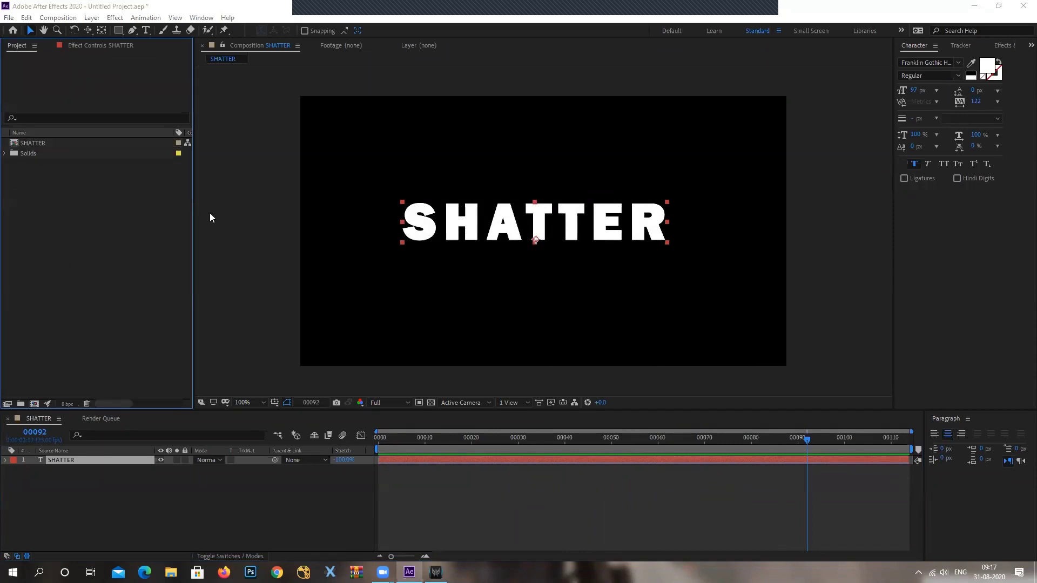
click(296, 59)
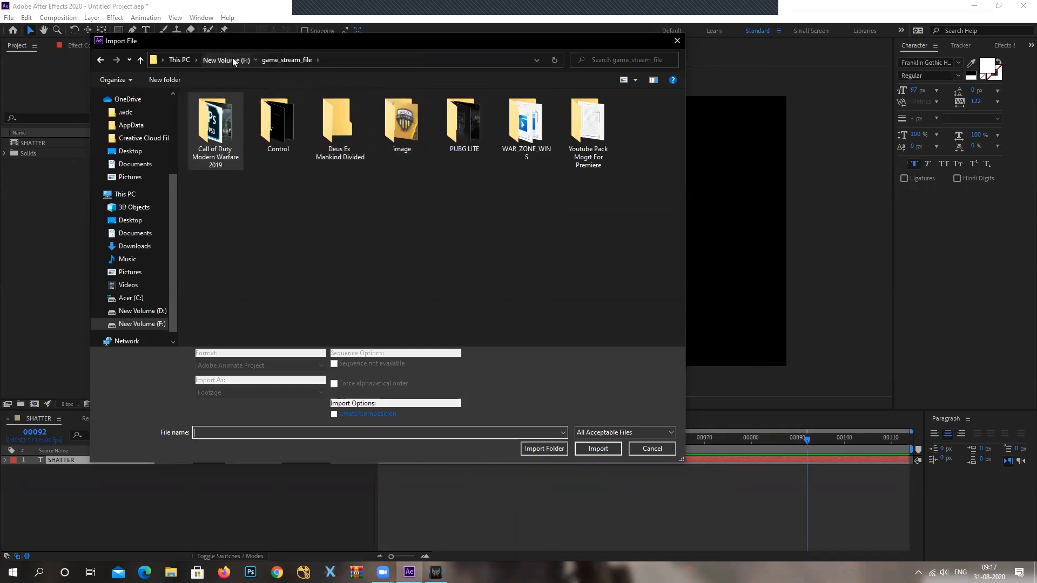
click(232, 58)
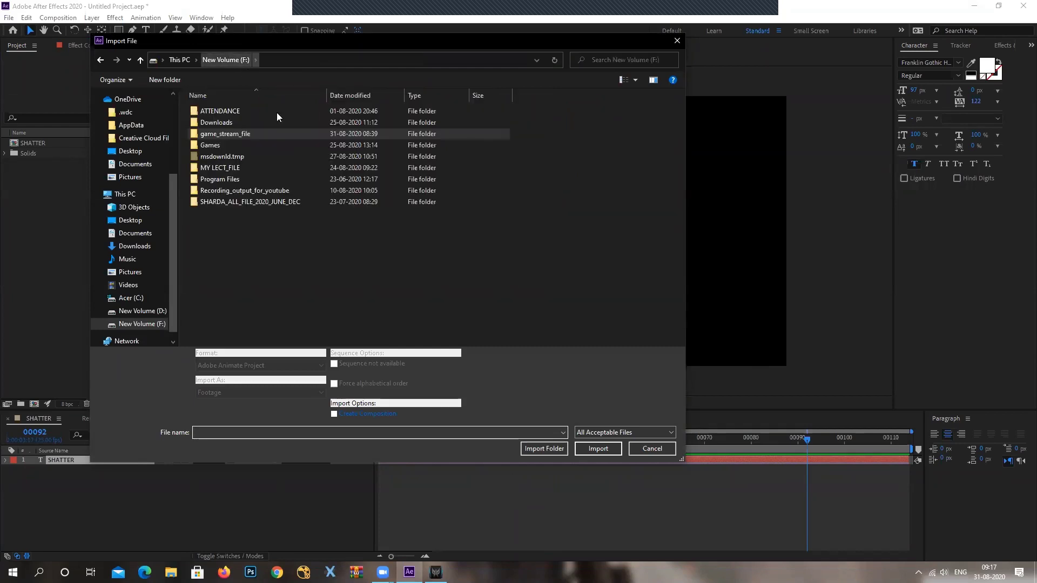
double_click(225, 166)
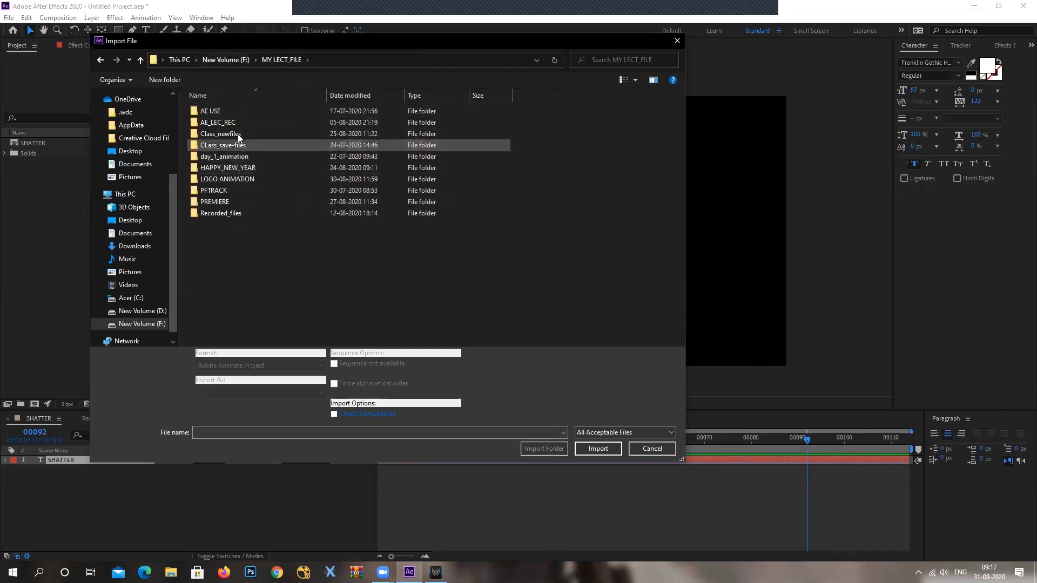
double_click(234, 138)
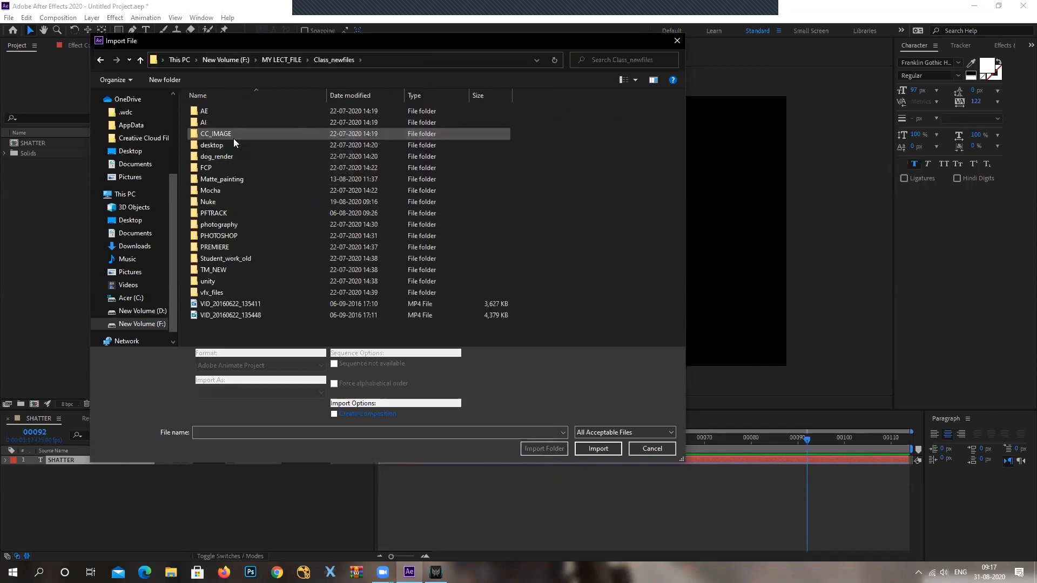
double_click(204, 111)
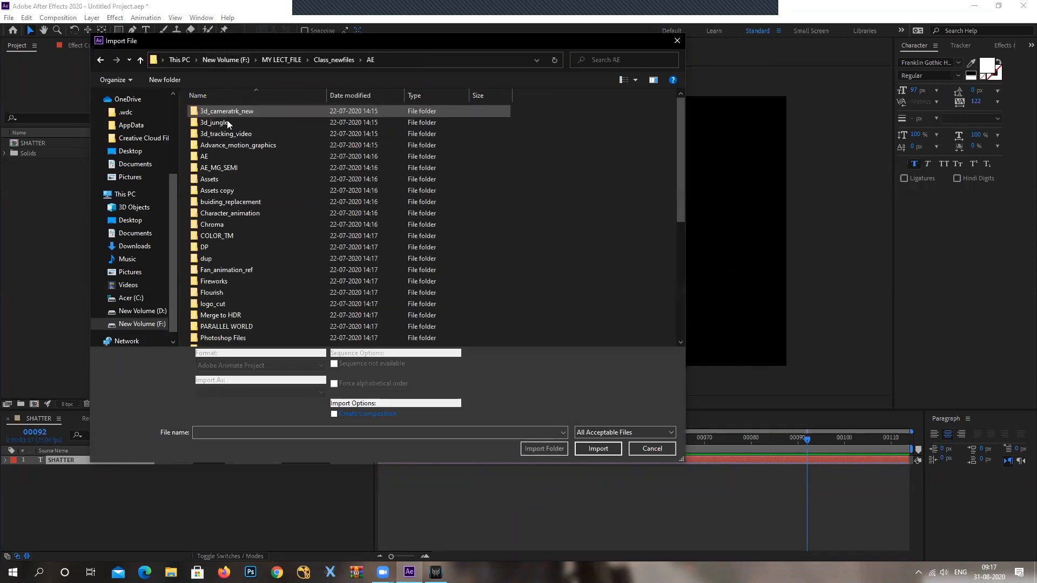
Step: Open the shatter folder and import the WomanLookingAtCamera clip
click(248, 190)
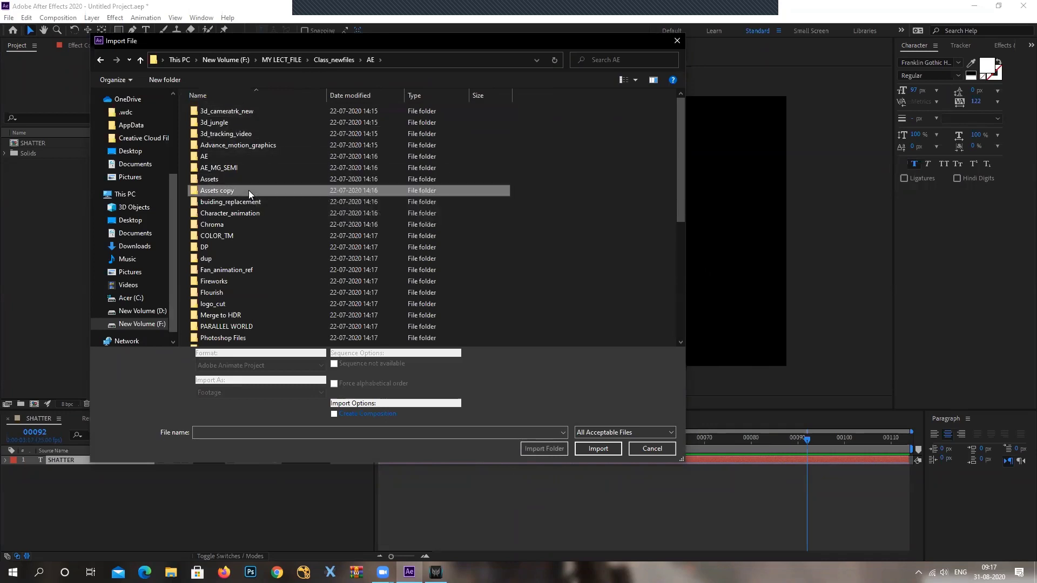
scroll(248, 190, down, 7)
click(244, 204)
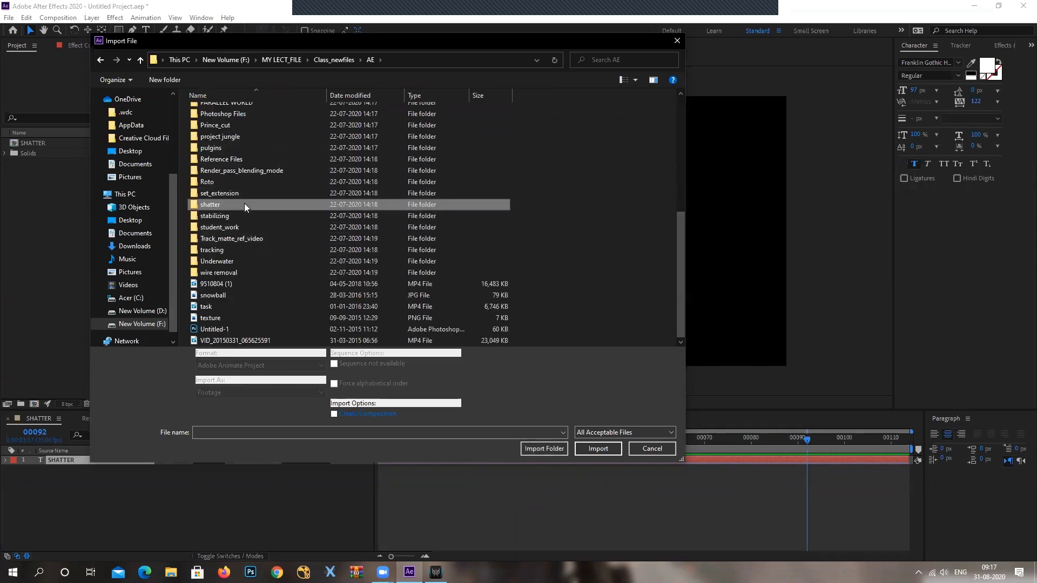
click(235, 202)
double_click(215, 206)
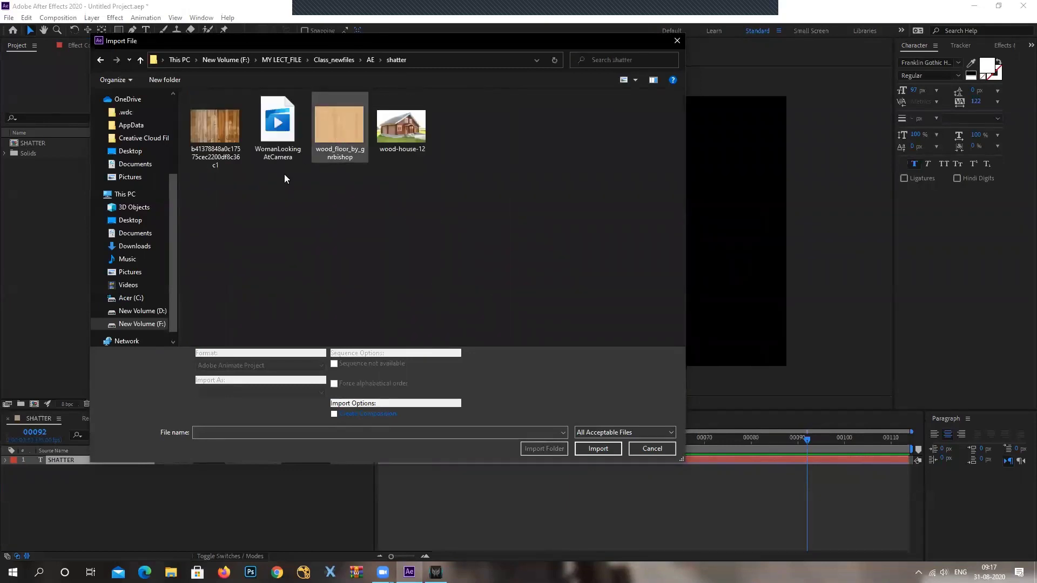
click(277, 127)
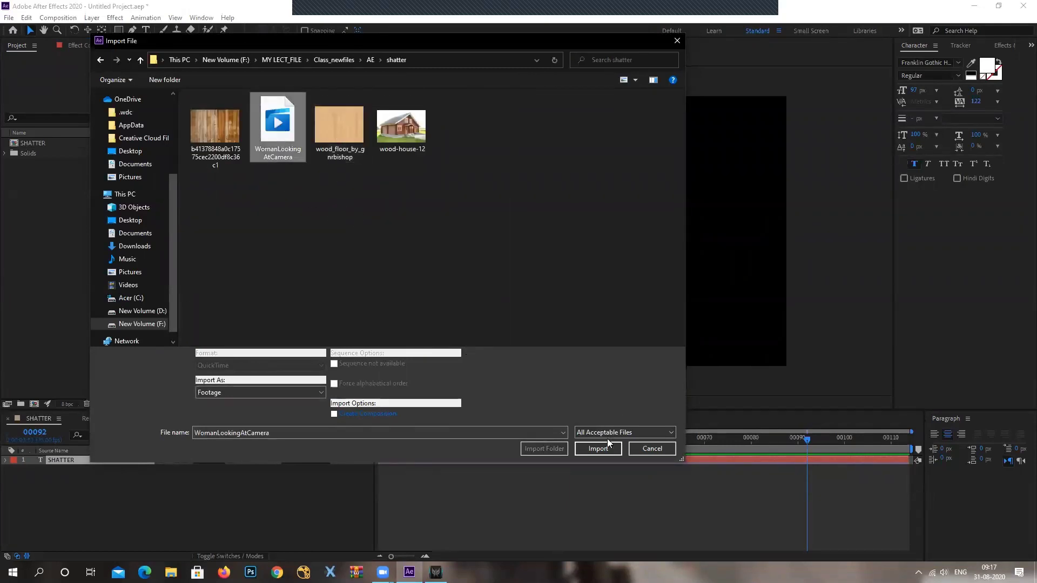
click(598, 448)
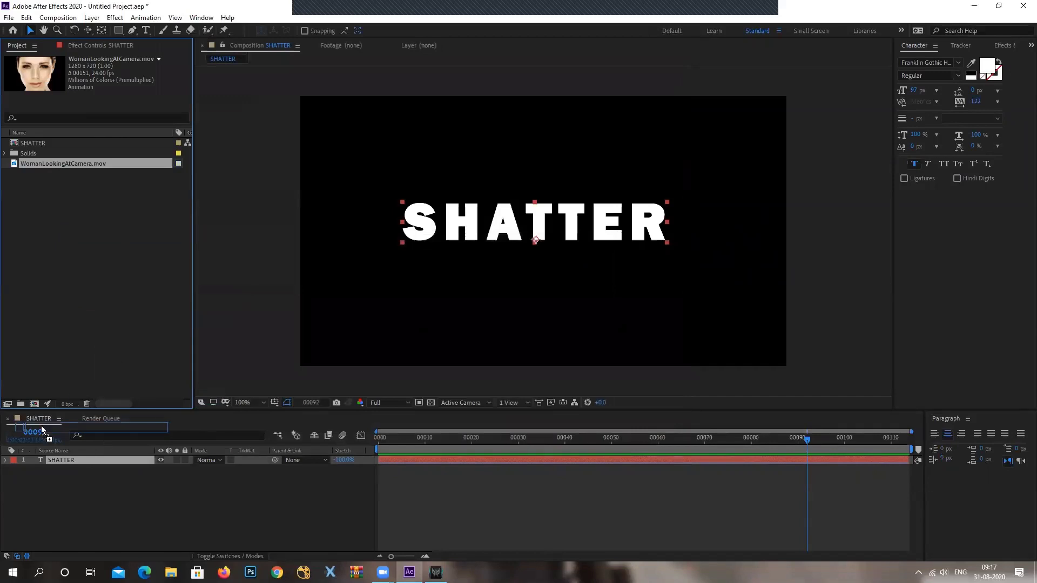
Step: Create a WomanLookingAtCamera composition from the face footage and view it at 100%
drag(38, 404, 32, 400)
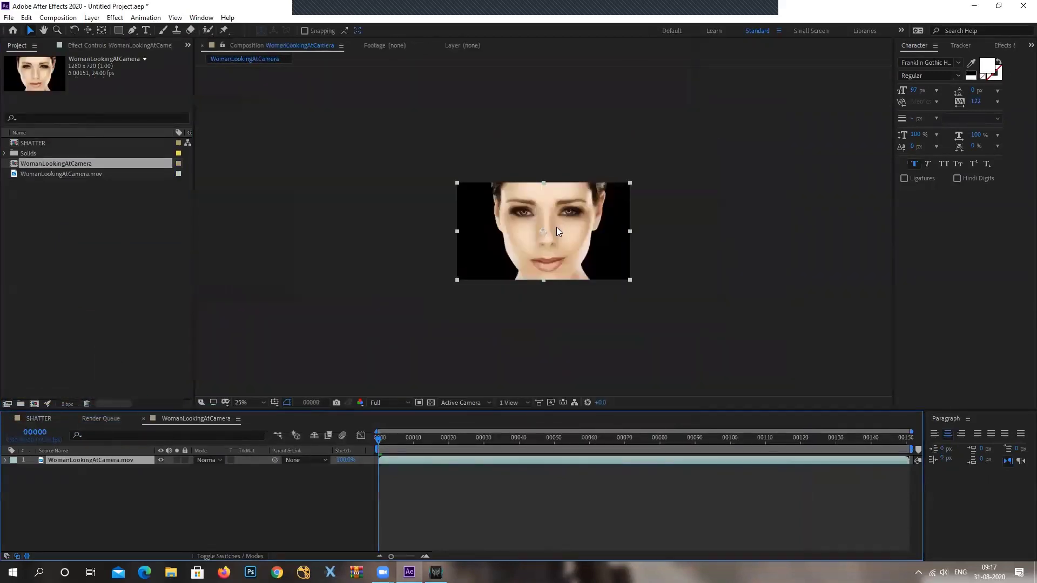
click(430, 402)
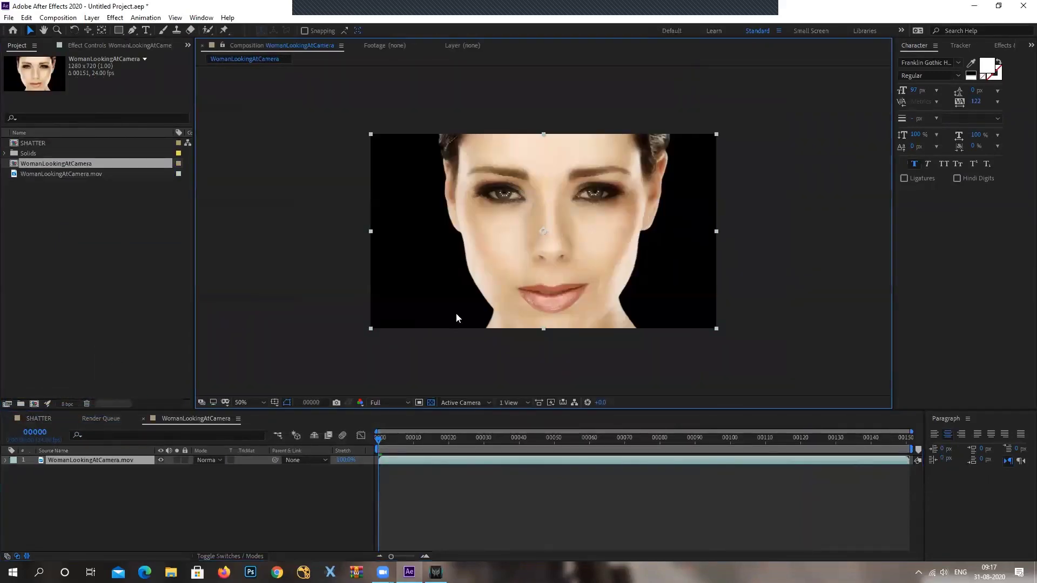
click(431, 402)
key(period)
key(comma)
key(period)
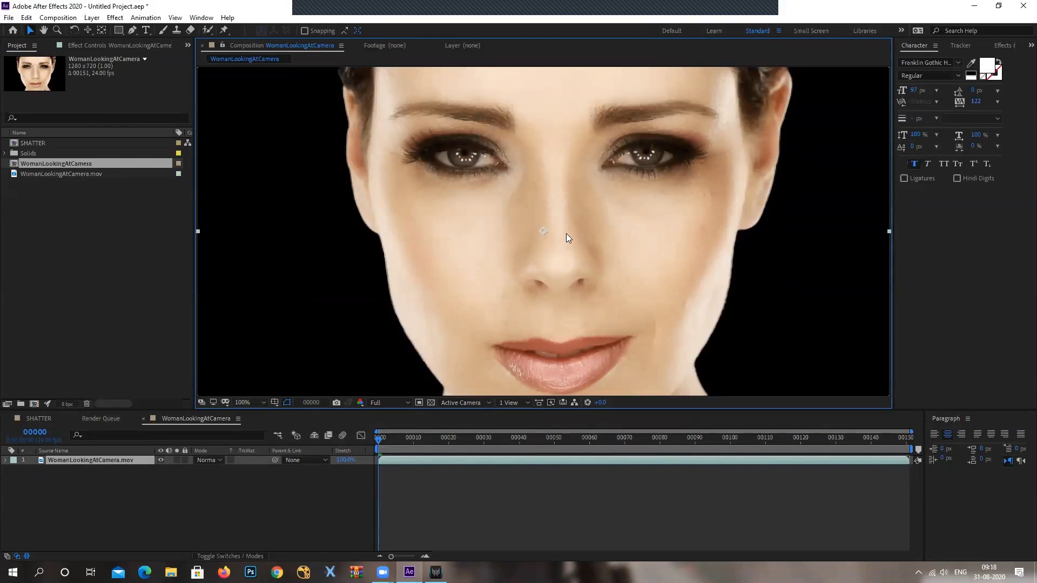
Step: Duplicate the face footage layer and rename the lower copy BRIGHT
click(94, 468)
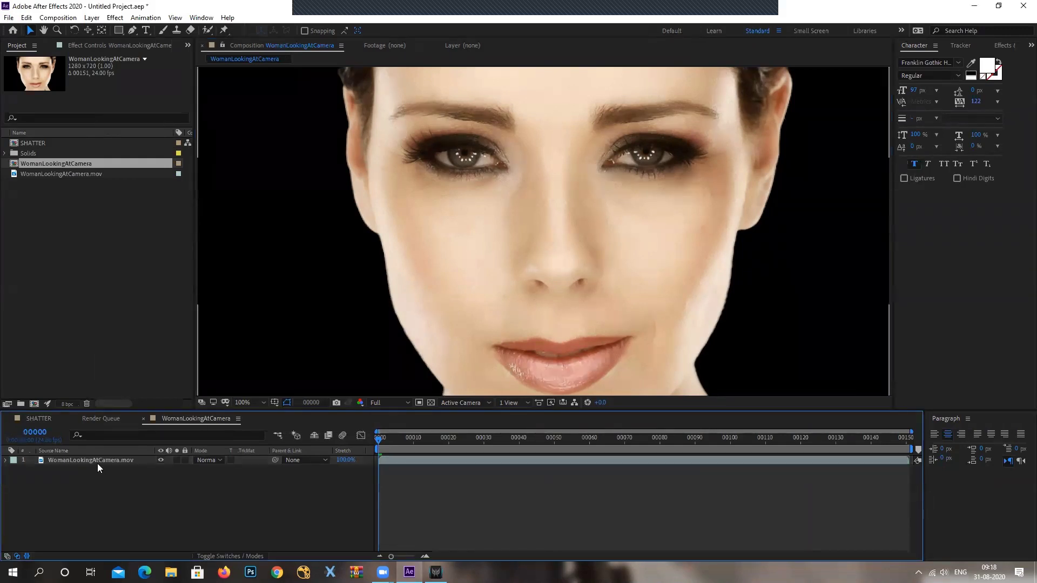
click(106, 461)
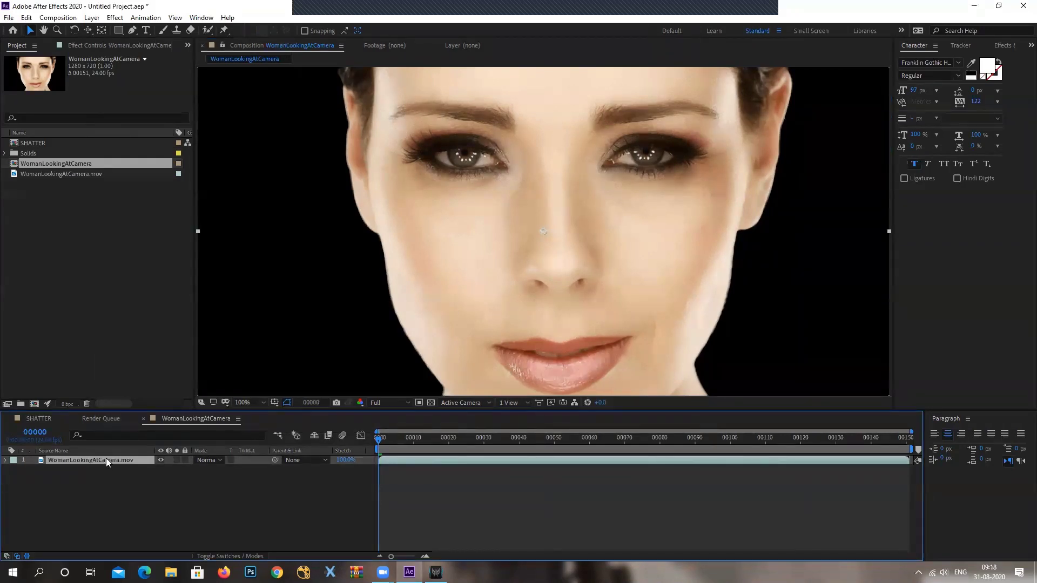
click(79, 482)
click(77, 460)
key(ctrl+d)
click(85, 471)
key(Return)
text(BR)
click(112, 476)
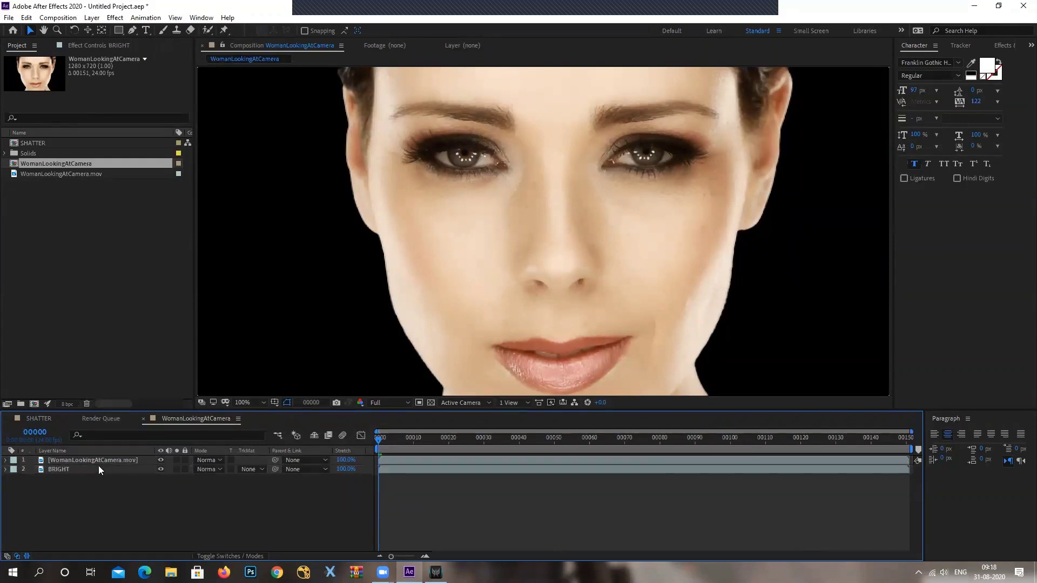
click(96, 460)
Step: Rename the top layer copy to DARK
key(Return)
text(DARK)
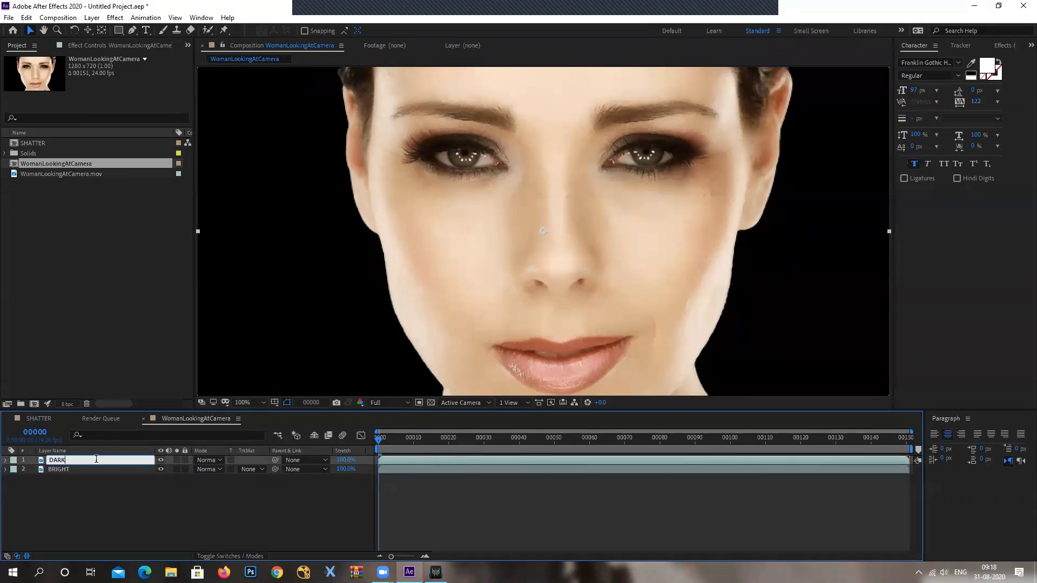
click(79, 486)
Step: Apply Curves to the DARK layer and bow the RGB curve down to darken the face
click(40, 460)
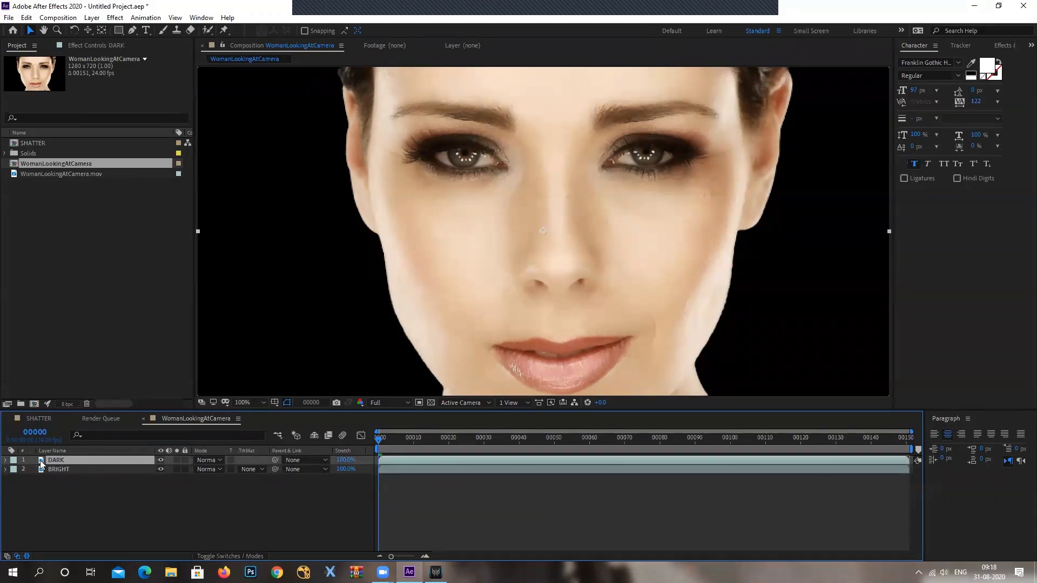
click(115, 17)
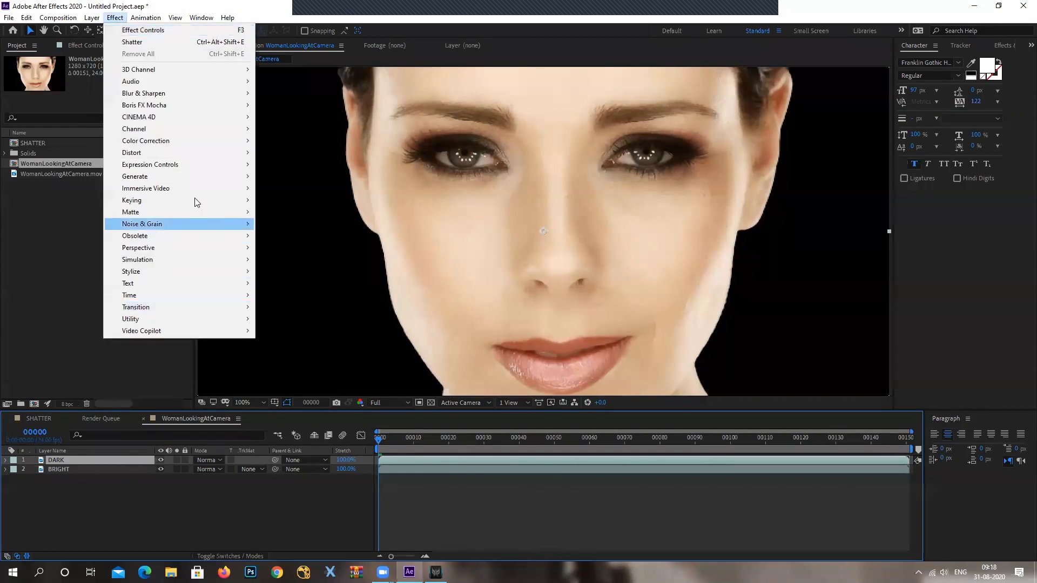
mouse_move(206, 140)
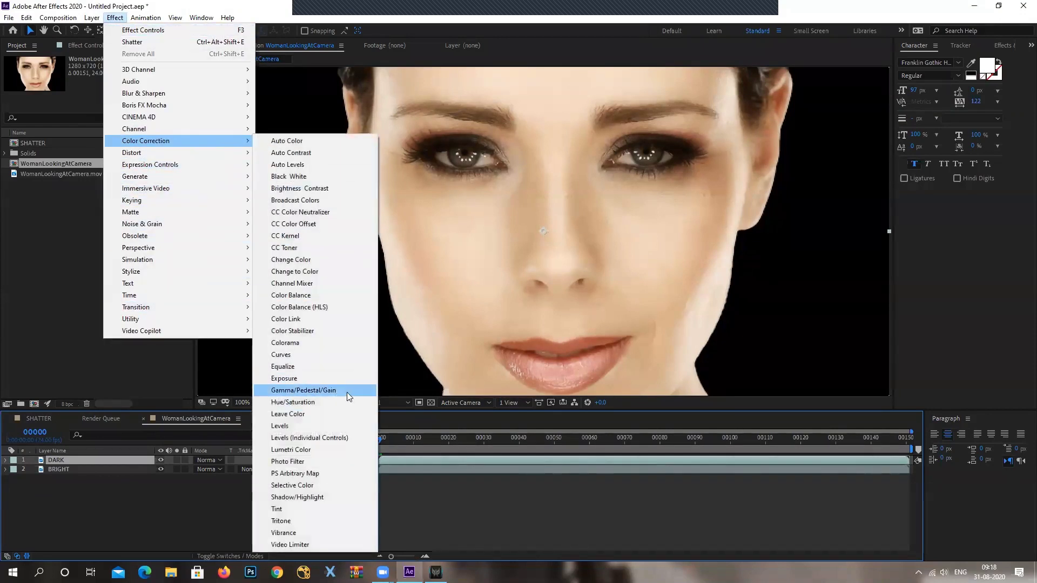
click(303, 354)
drag(92, 177, 110, 196)
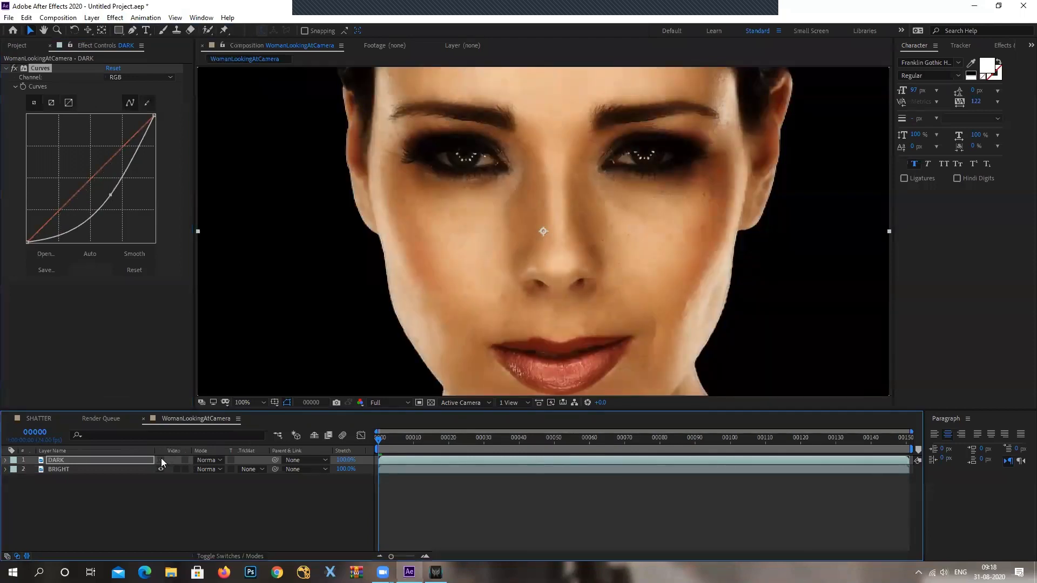
Step: Toggle the DARK layer's visibility to compare brightness, then reselect it
click(161, 460)
click(161, 460)
scroll(487, 219, down, 2)
click(84, 463)
click(115, 18)
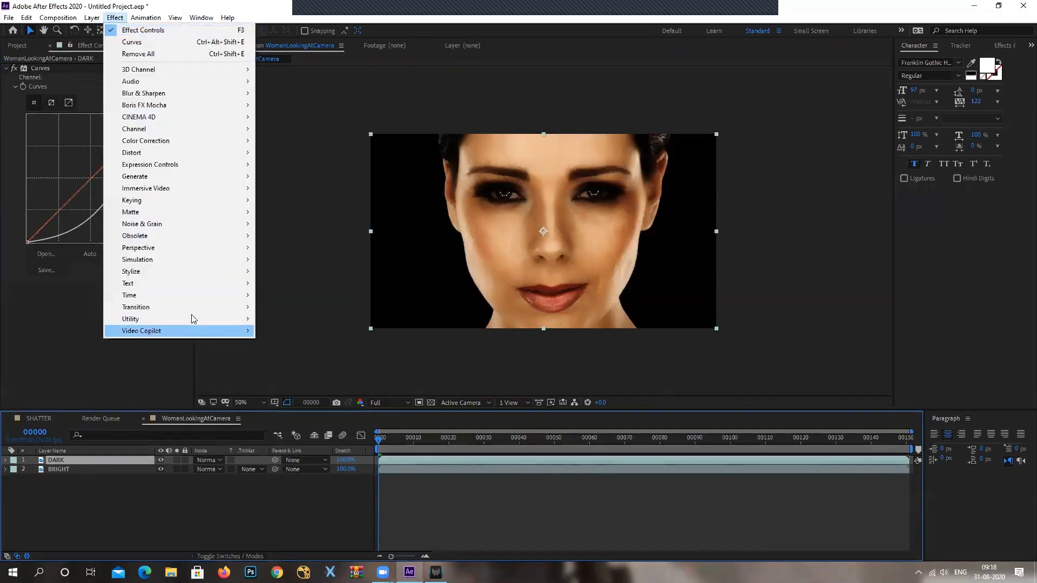
Step: Apply Shatter to the DARK layer with View set to Rendered and the Glass pattern
mouse_move(192, 260)
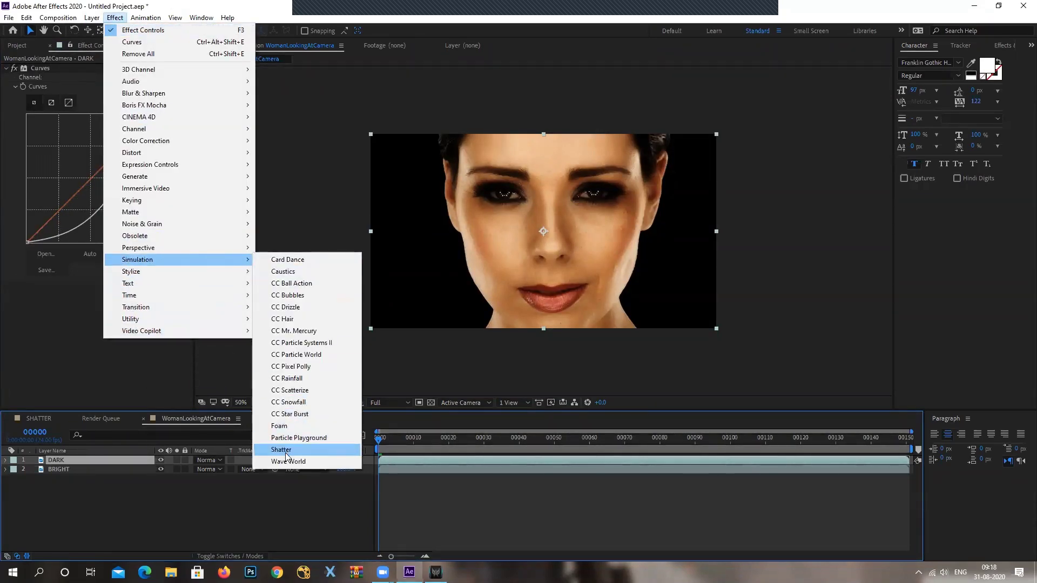
click(285, 453)
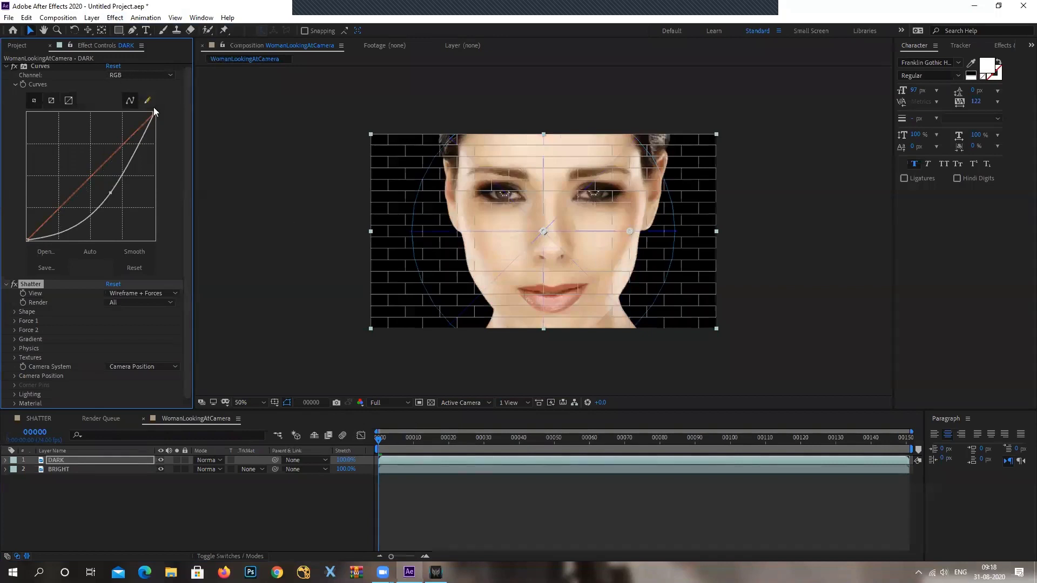
click(6, 68)
click(143, 86)
click(137, 97)
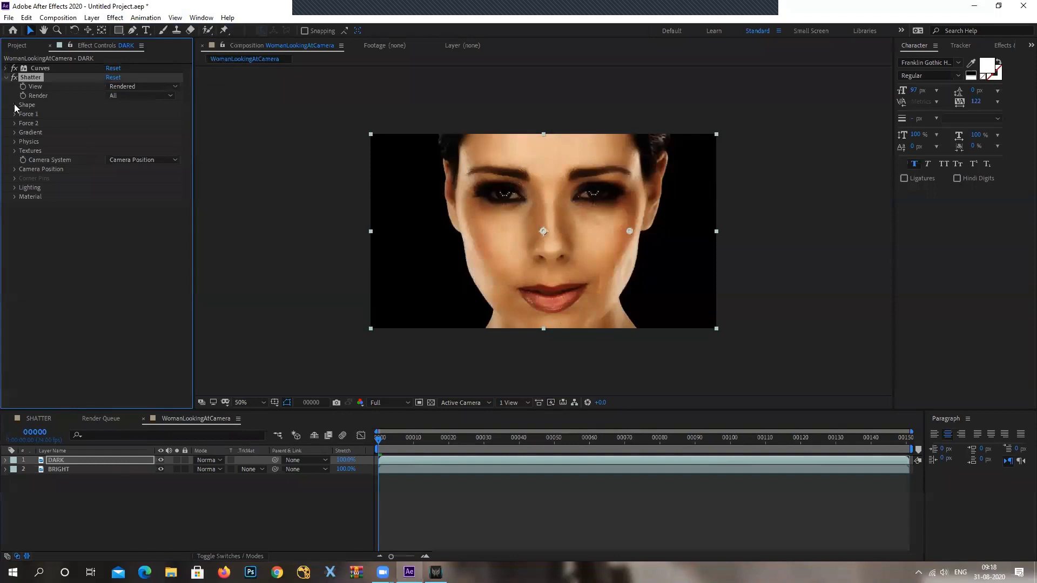
click(14, 104)
click(143, 114)
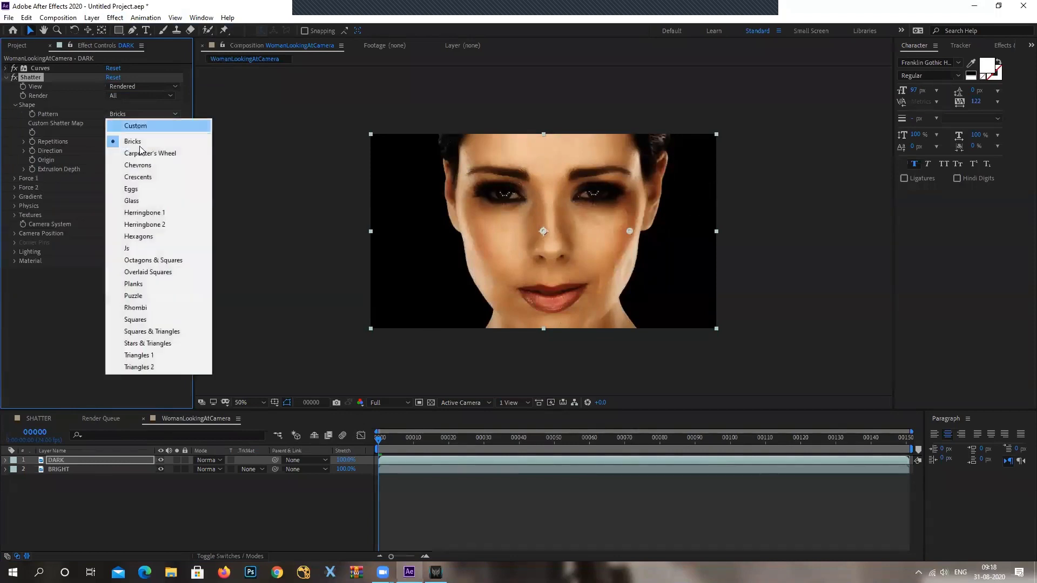
click(139, 203)
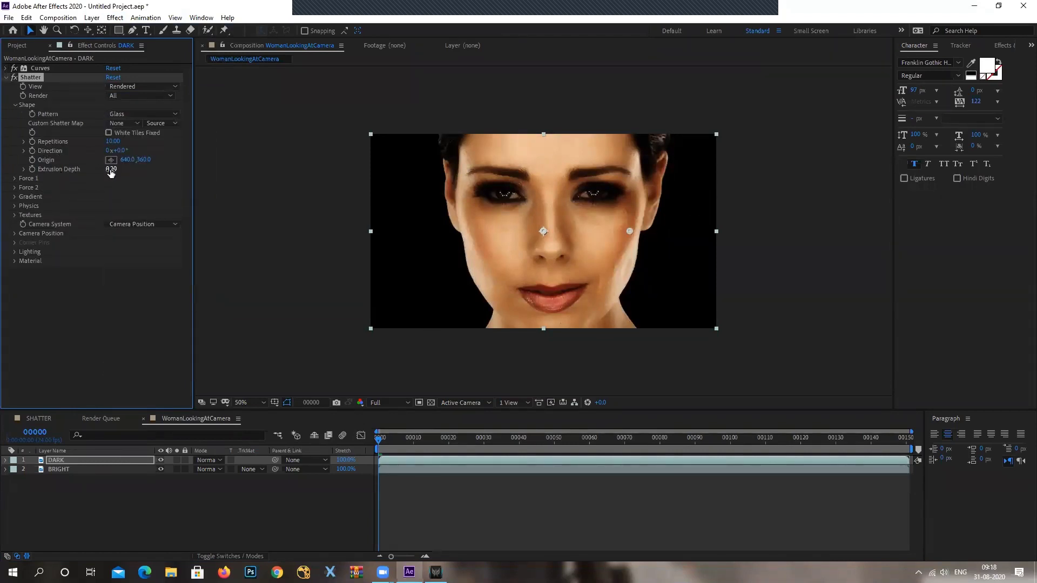
Step: Set Shatter Extrusion Depth to 0.01 and Repetitions to 100
key(space)
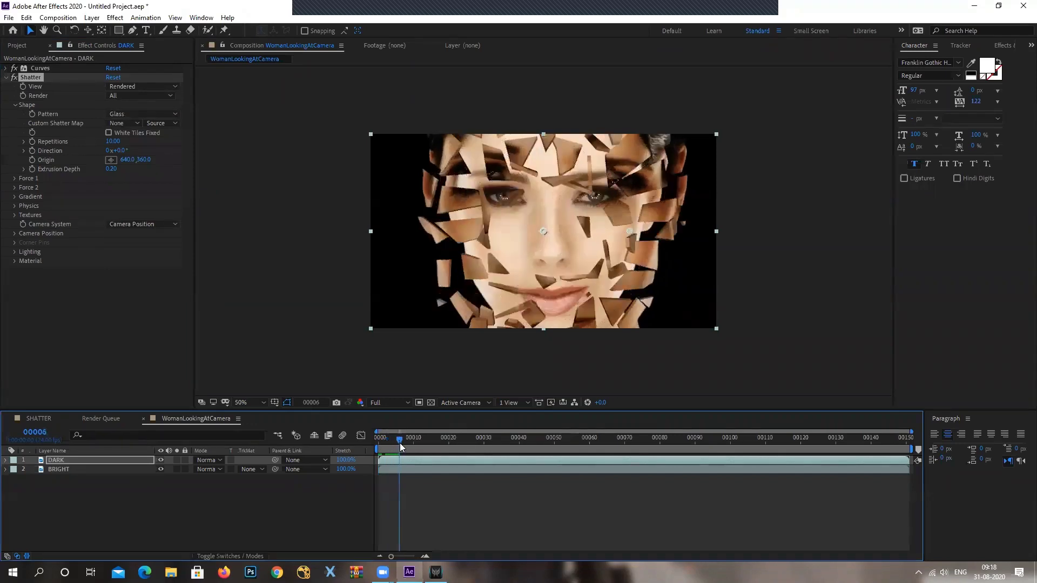
scroll(431, 259, up, 2)
scroll(379, 266, down, 2)
scroll(415, 280, up, 1)
click(110, 168)
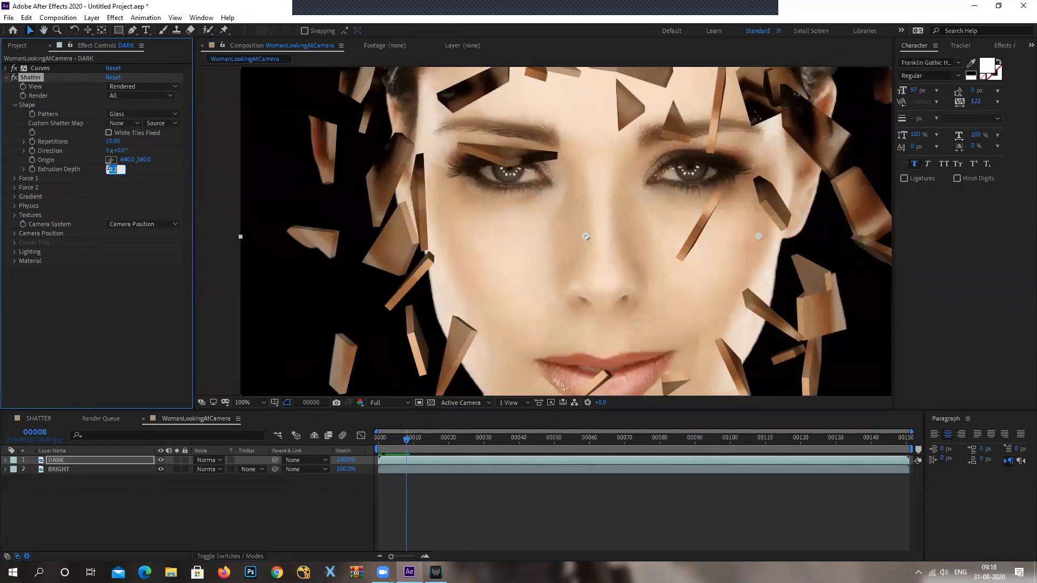
text(0.01)
key(Return)
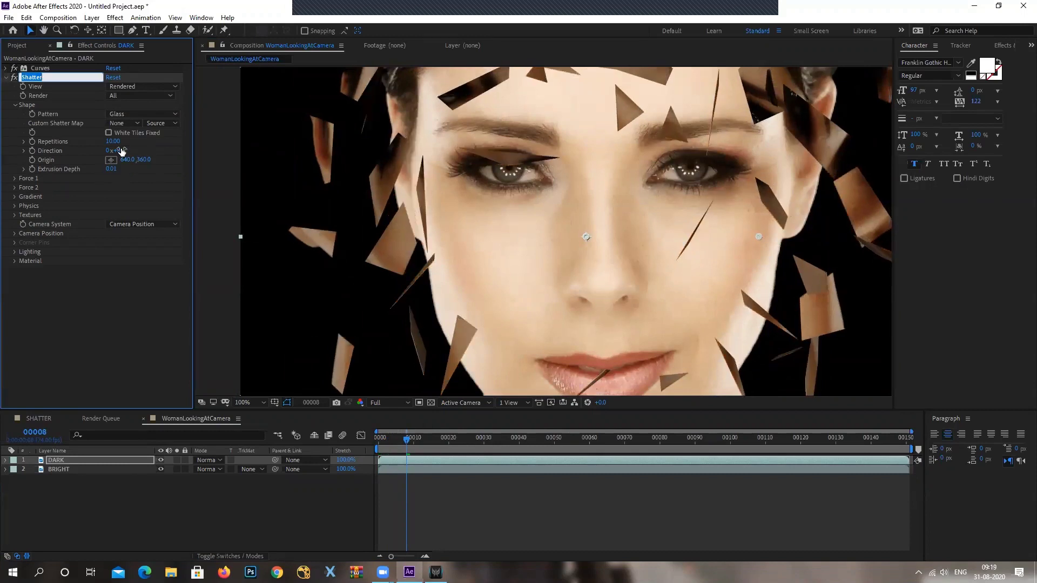
click(115, 142)
text(100)
key(Return)
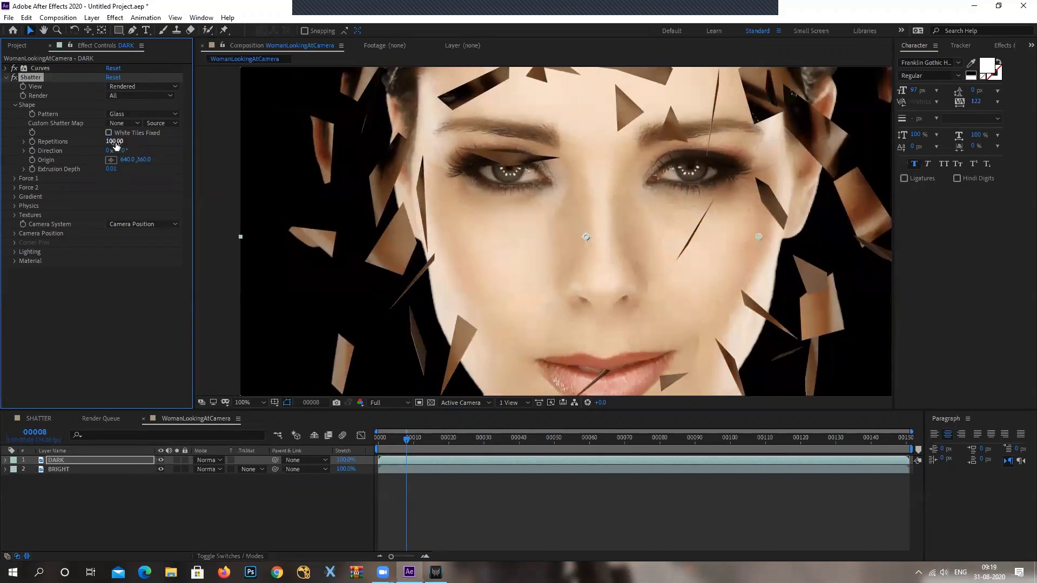
Step: Preview the shatter from the first frame at Fit view, then scrub to a more shattered frame
key(Home)
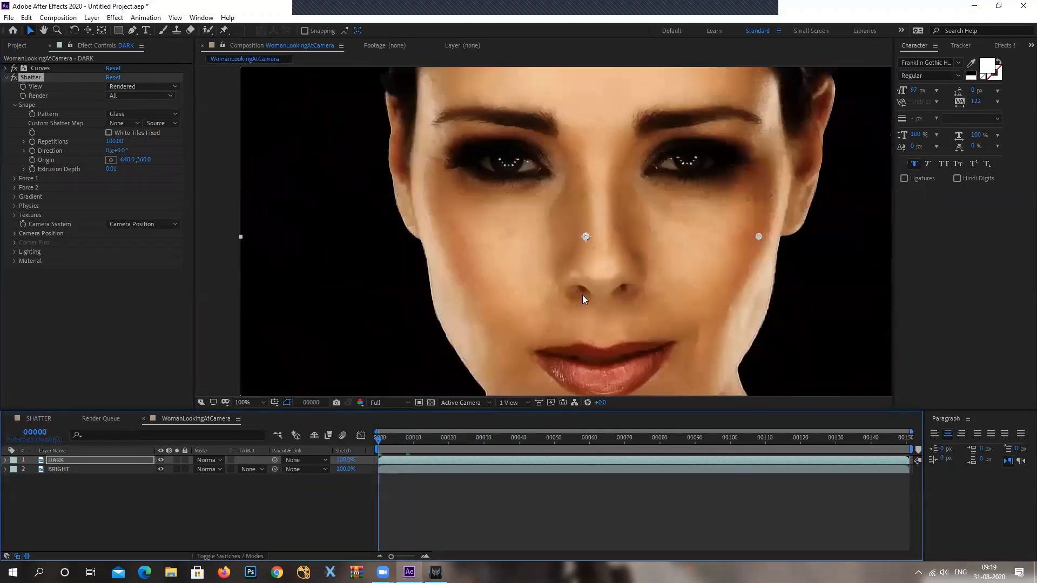
key(comma)
key(space)
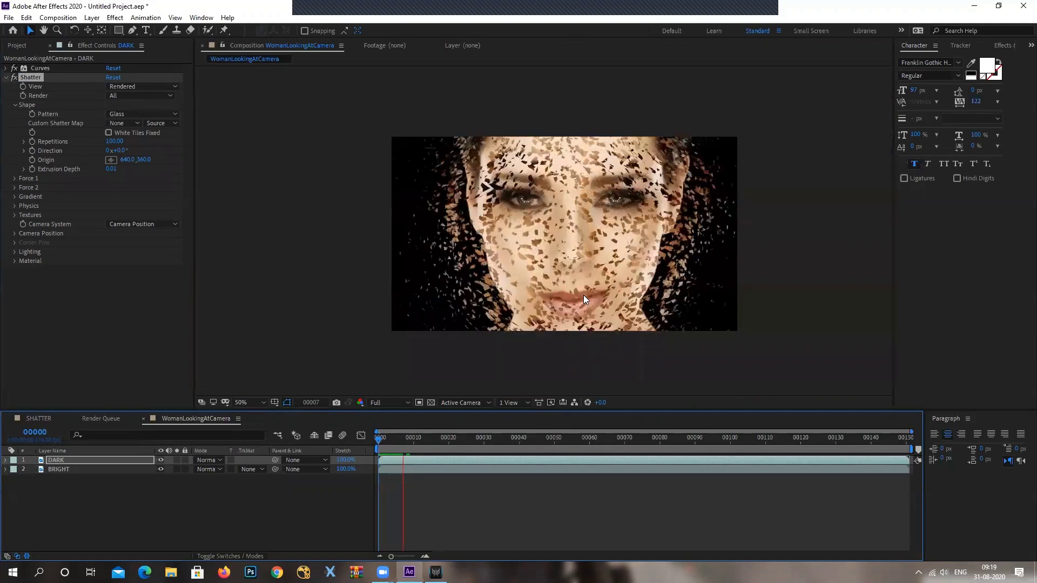
key(space)
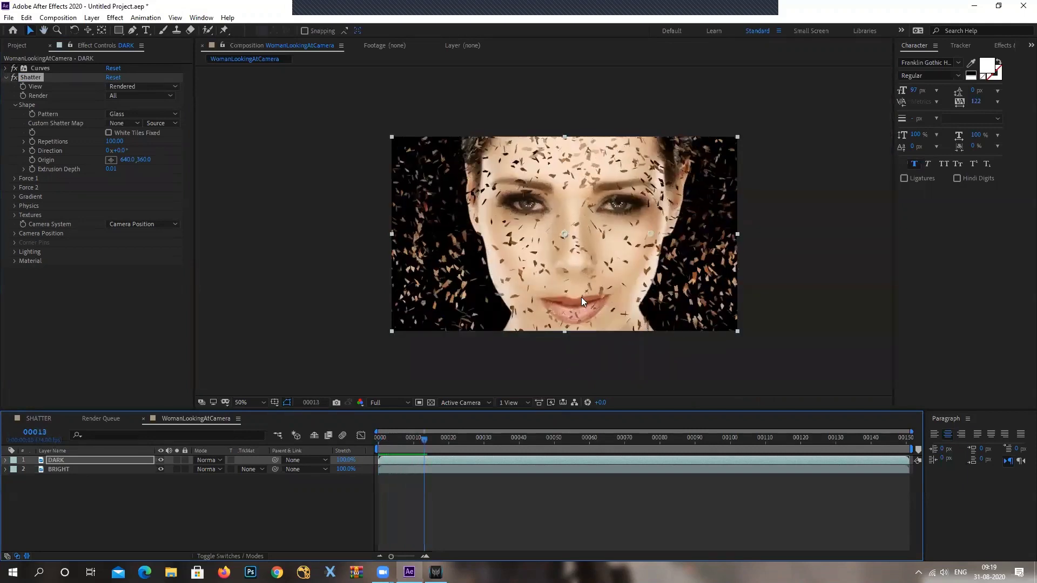
drag(435, 437, 385, 446)
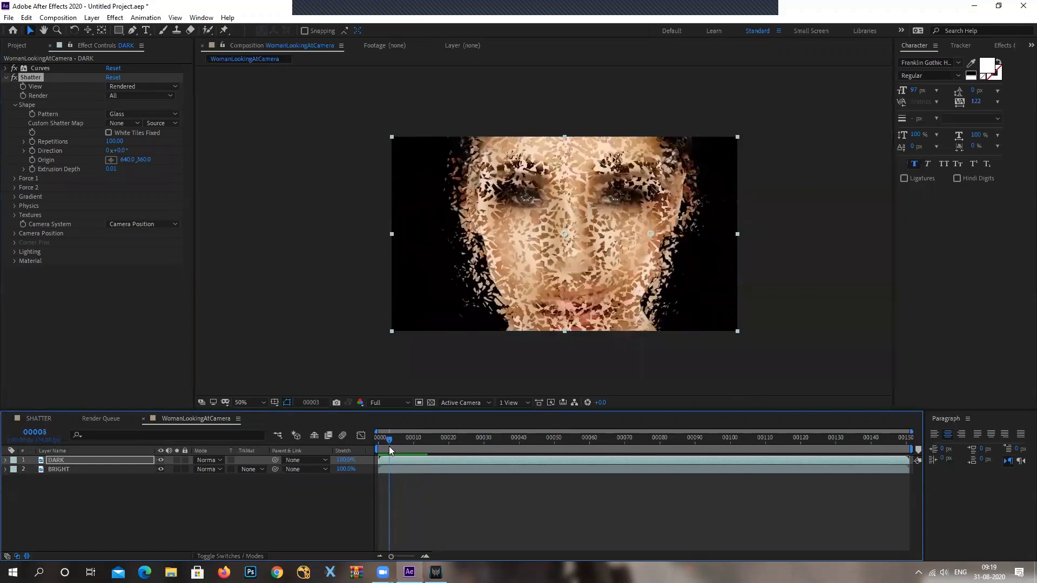
key(Page_Up)
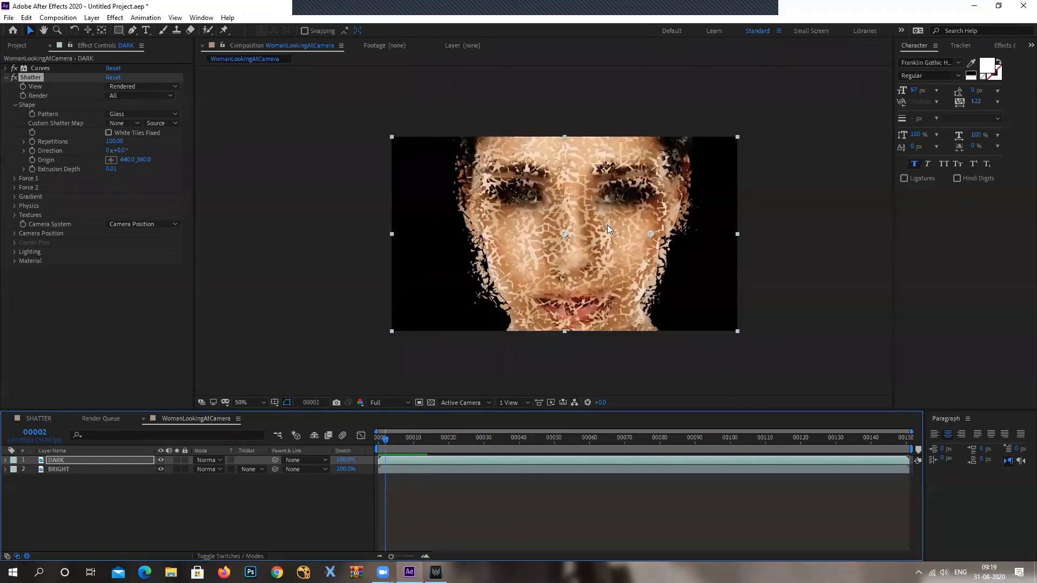
drag(380, 443, 447, 450)
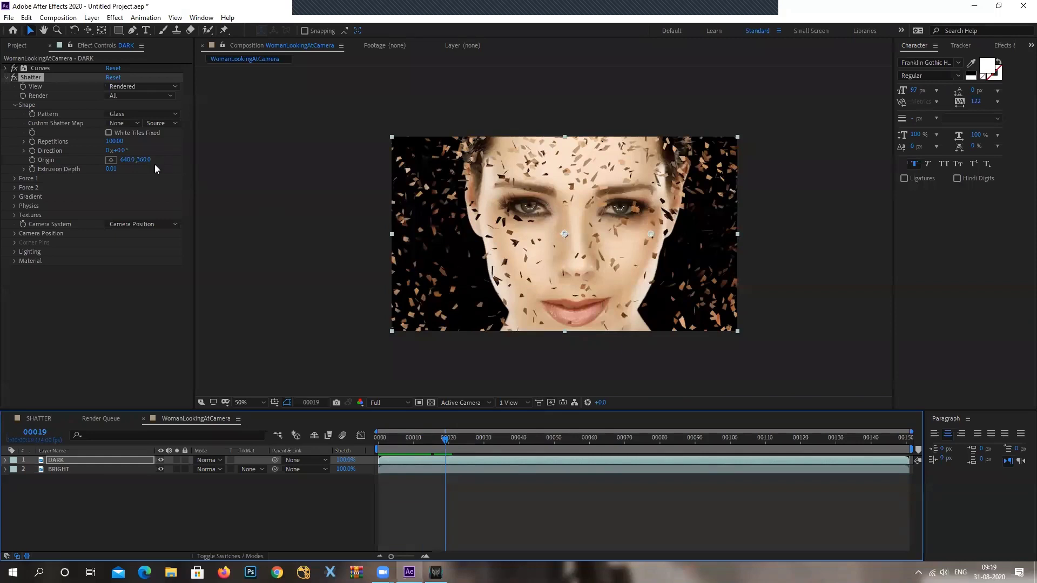
Step: Place the shatter origin and the Force 1 position left of the face
click(111, 160)
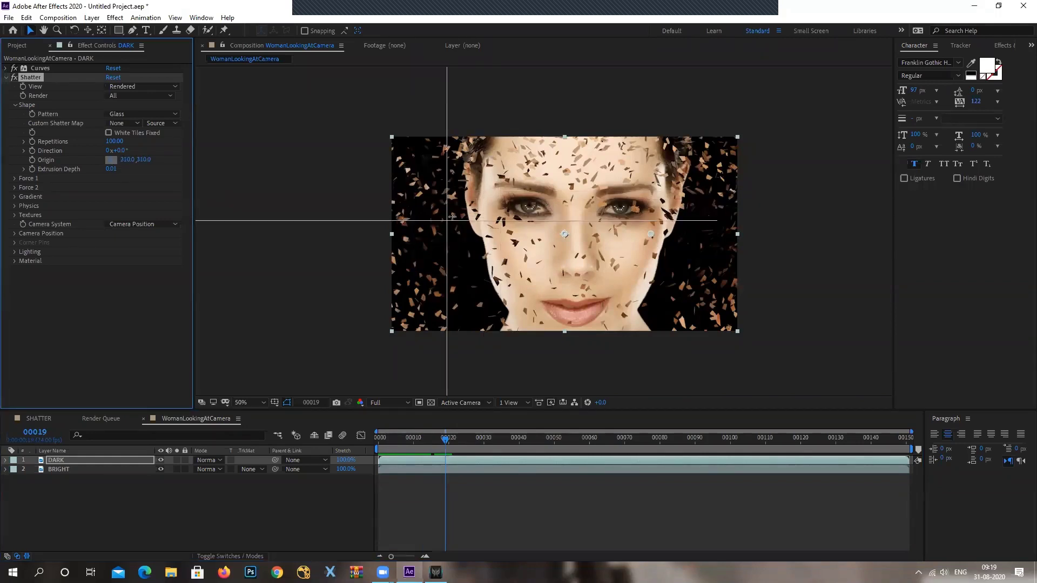
click(455, 213)
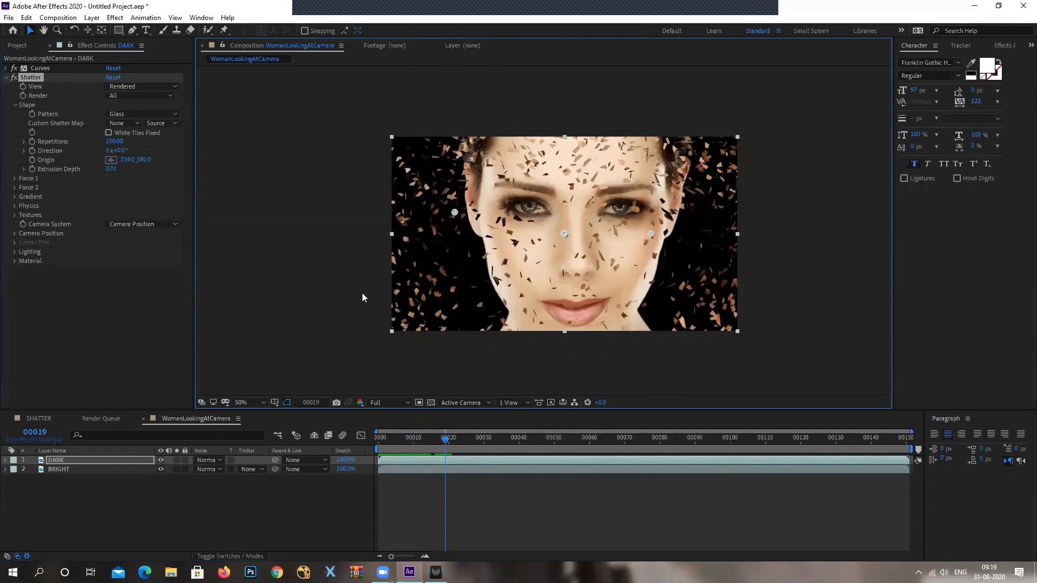
click(14, 178)
click(111, 187)
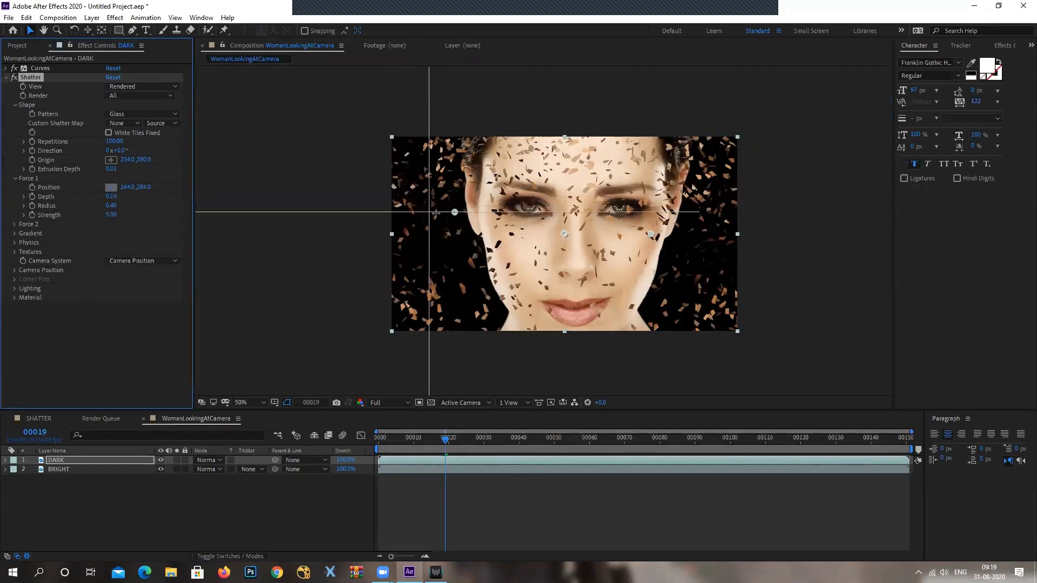
click(455, 212)
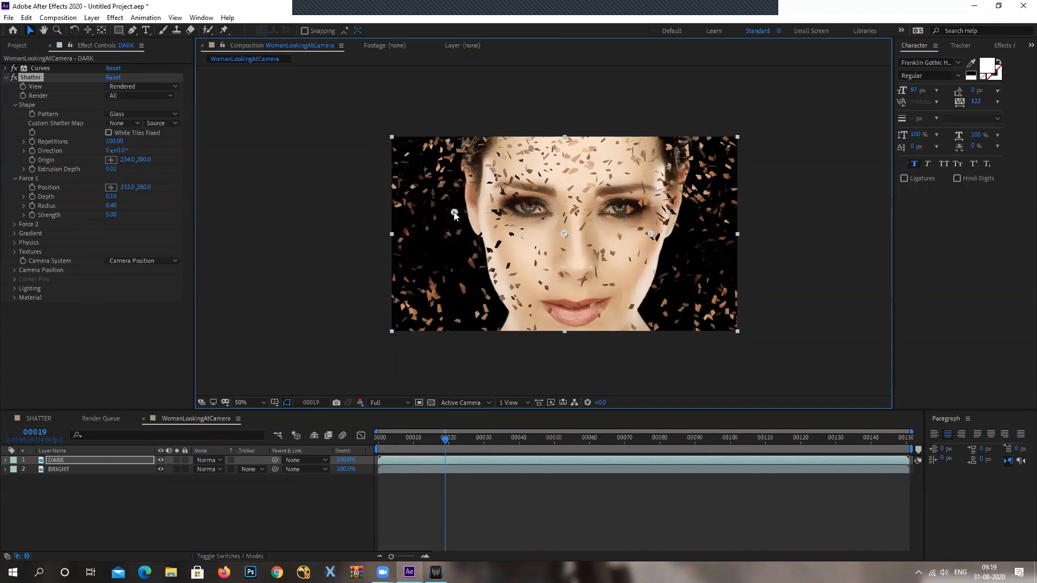
Step: Preview the shatter and settle on frame 00019
drag(446, 439, 365, 450)
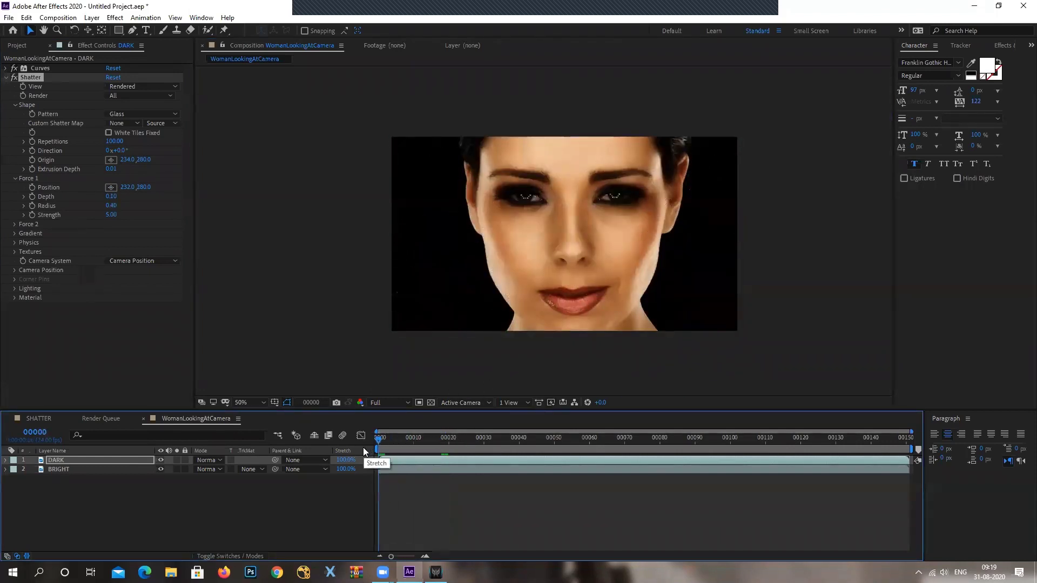
key(space)
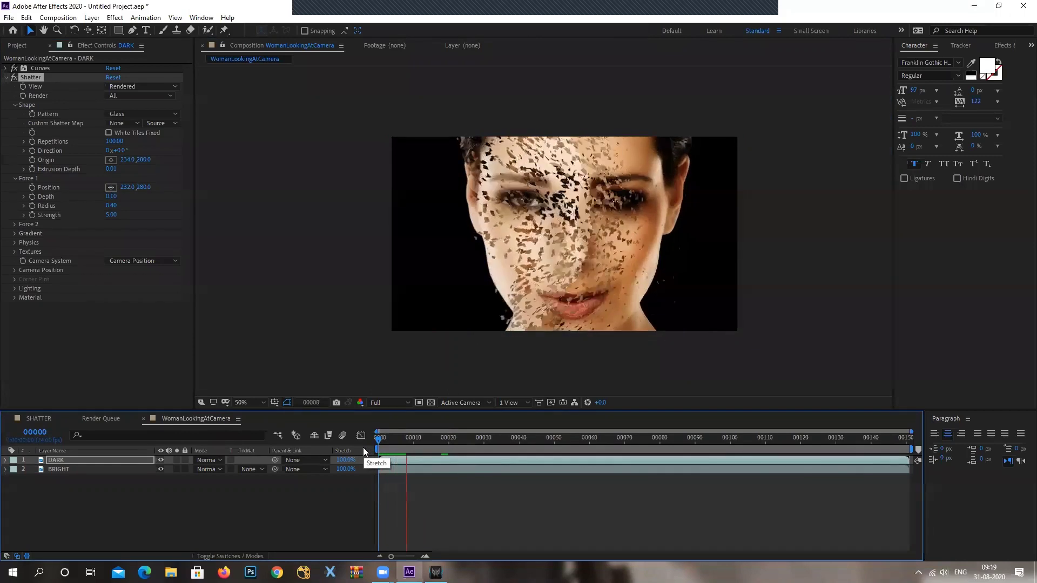
key(space)
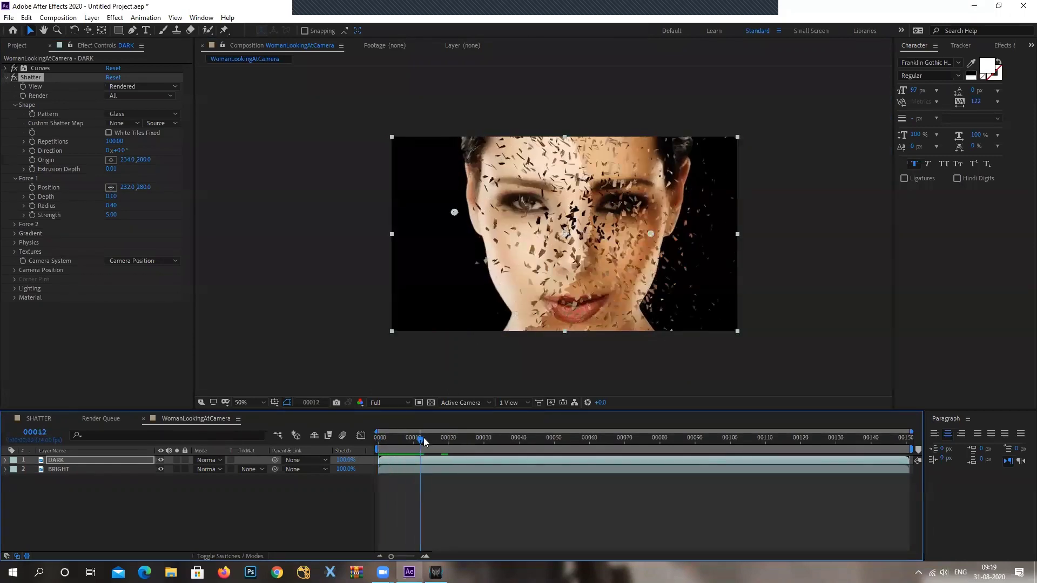
drag(424, 441, 451, 446)
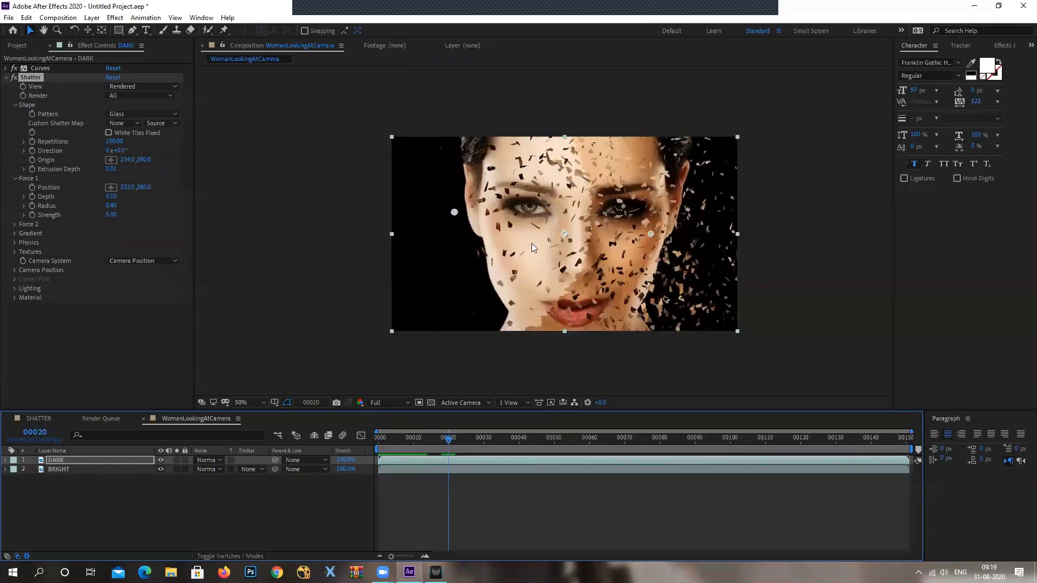
drag(388, 435, 411, 442)
click(447, 448)
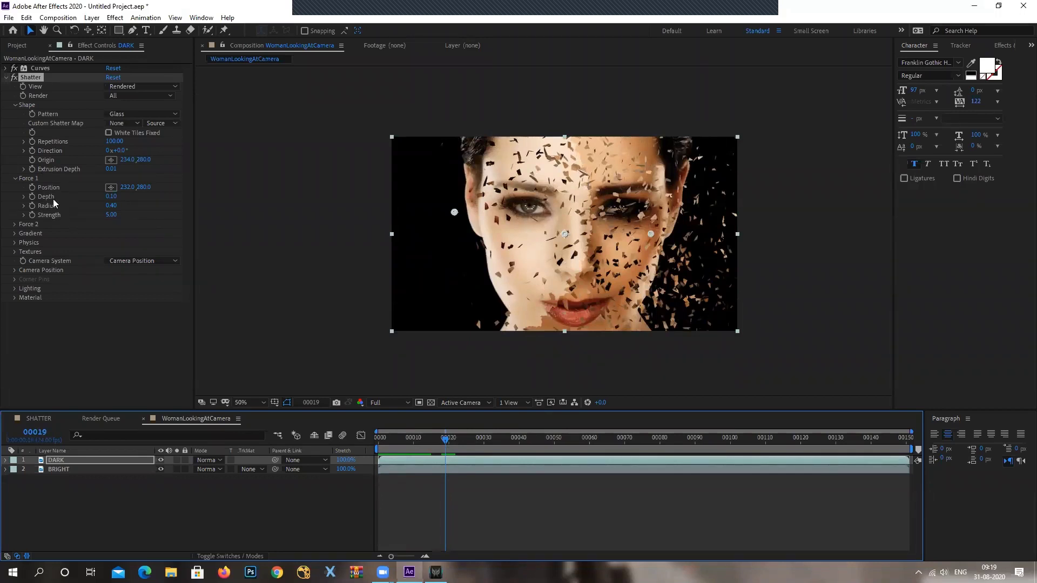
Step: Raise Force 1 Depth to 0.41 so the face stays unbroken
drag(112, 197, 127, 199)
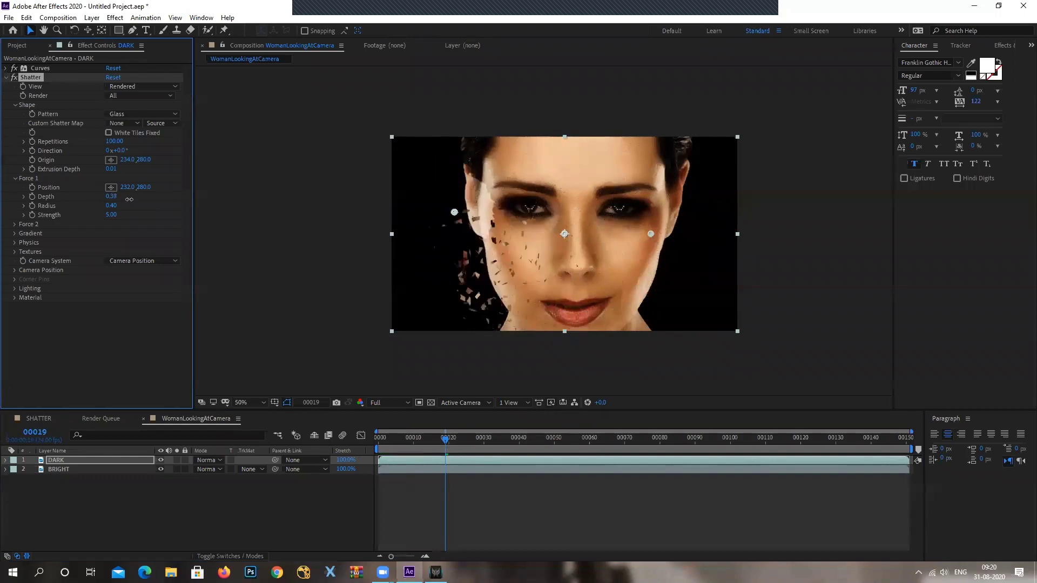
drag(127, 199, 126, 199)
drag(128, 201, 131, 201)
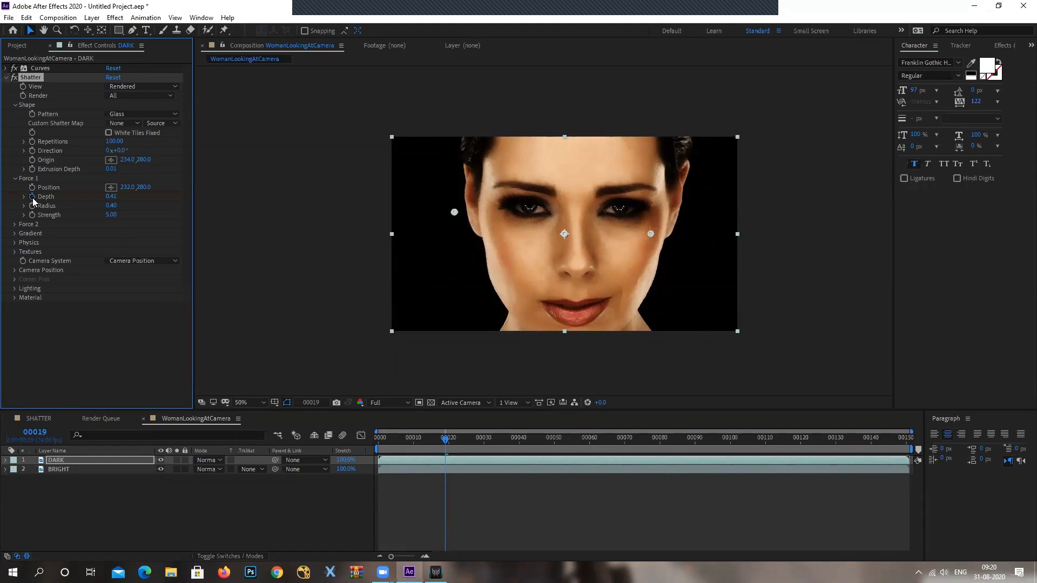
Step: Keyframe Force 1 Depth at 0.41, then 0.10 at frame 00021
click(32, 200)
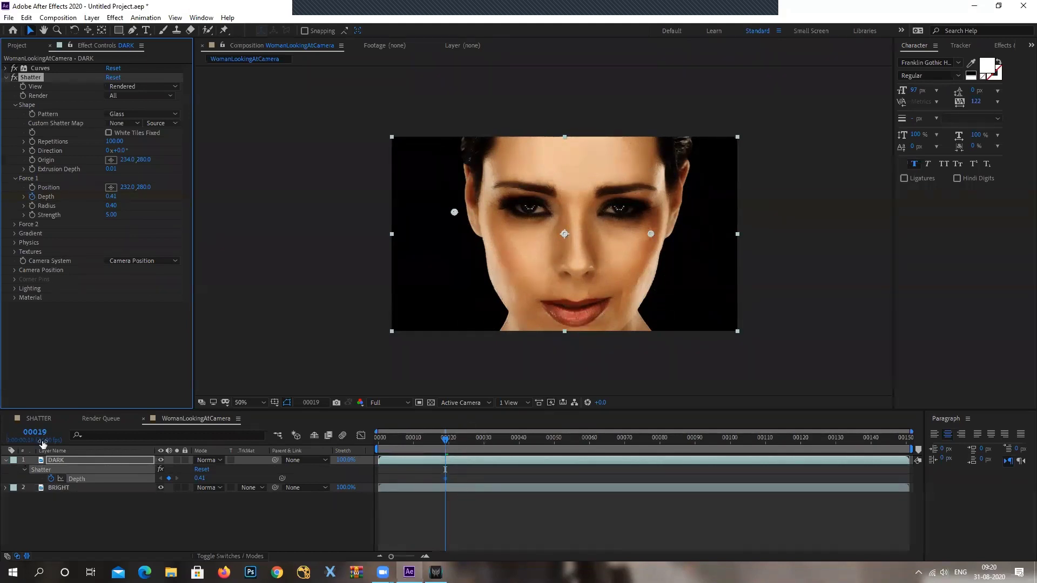
click(447, 479)
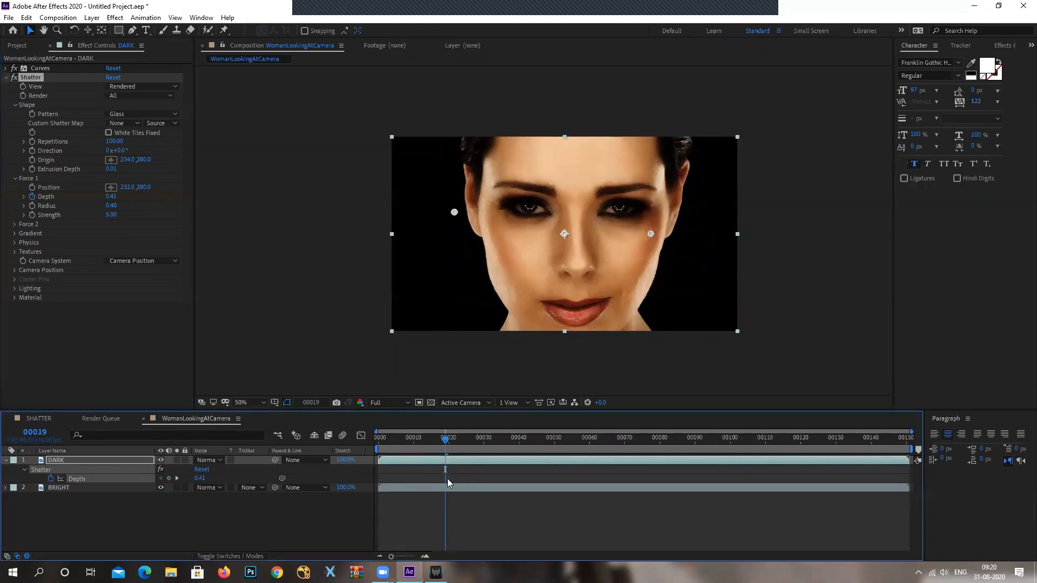
click(449, 441)
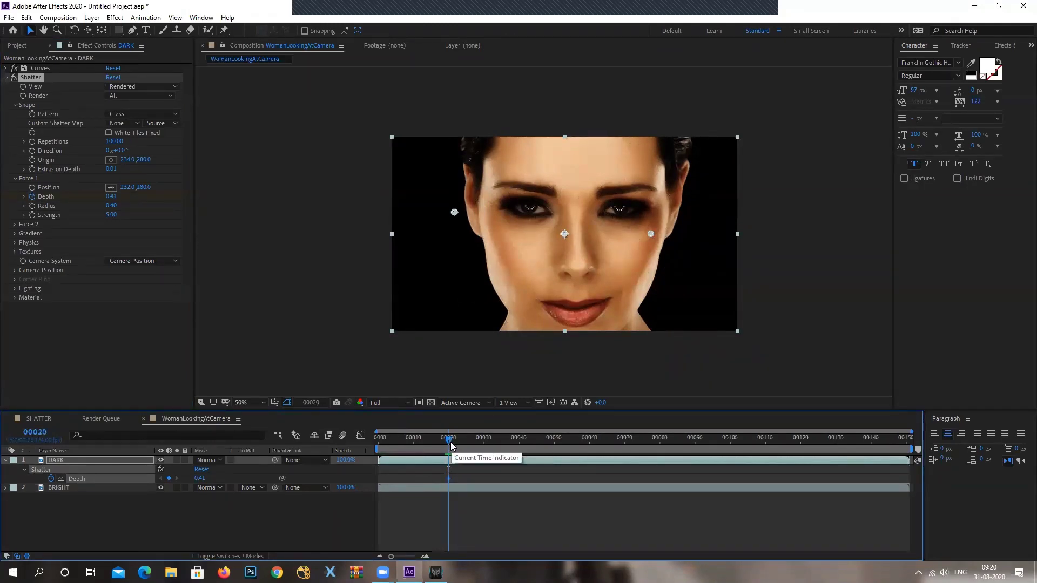
click(452, 444)
click(112, 197)
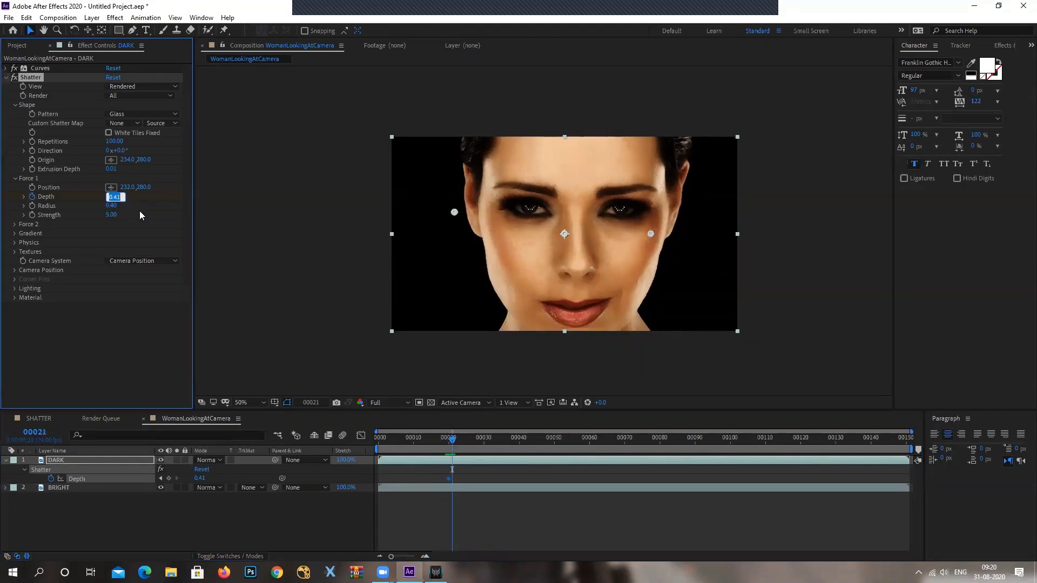
text(1)
text(0.1)
key(Return)
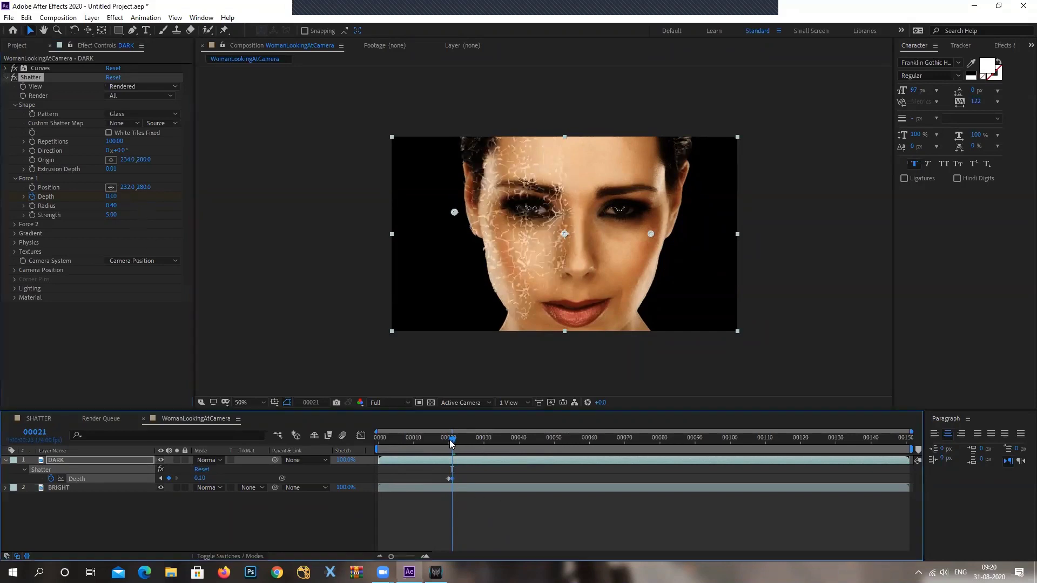
drag(381, 449, 454, 451)
Step: Move the shatter origin to X -10 and Force 1 Position to X 3 at the face's left edge
drag(127, 160, 73, 175)
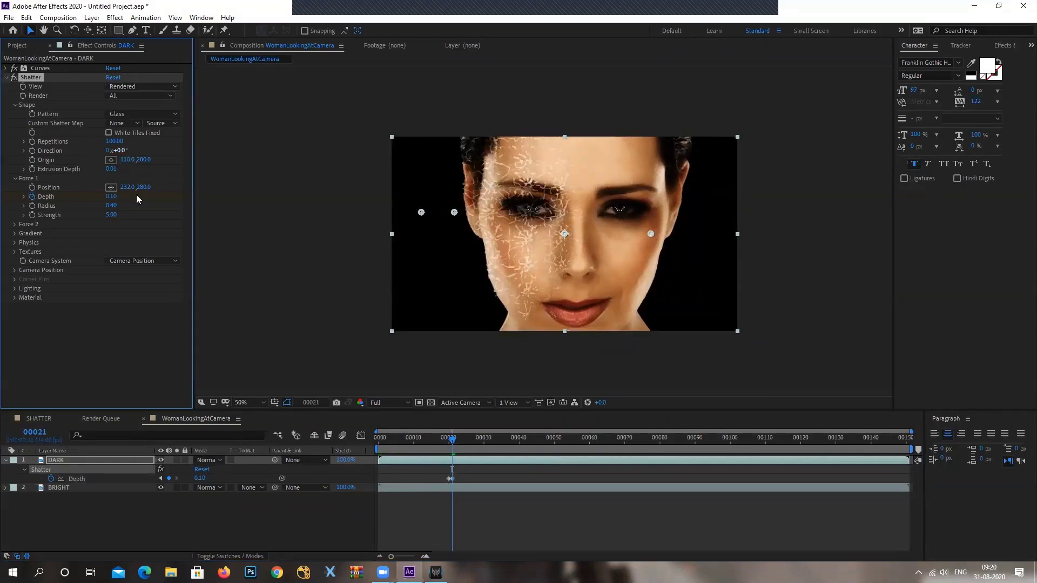
drag(120, 187, 71, 197)
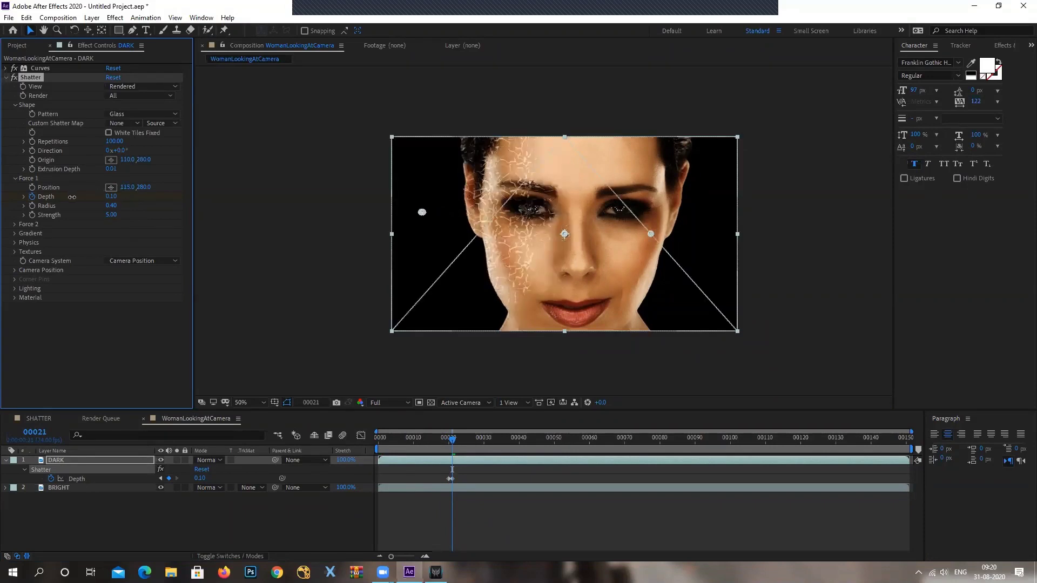
drag(126, 160, 62, 160)
drag(127, 188, 65, 189)
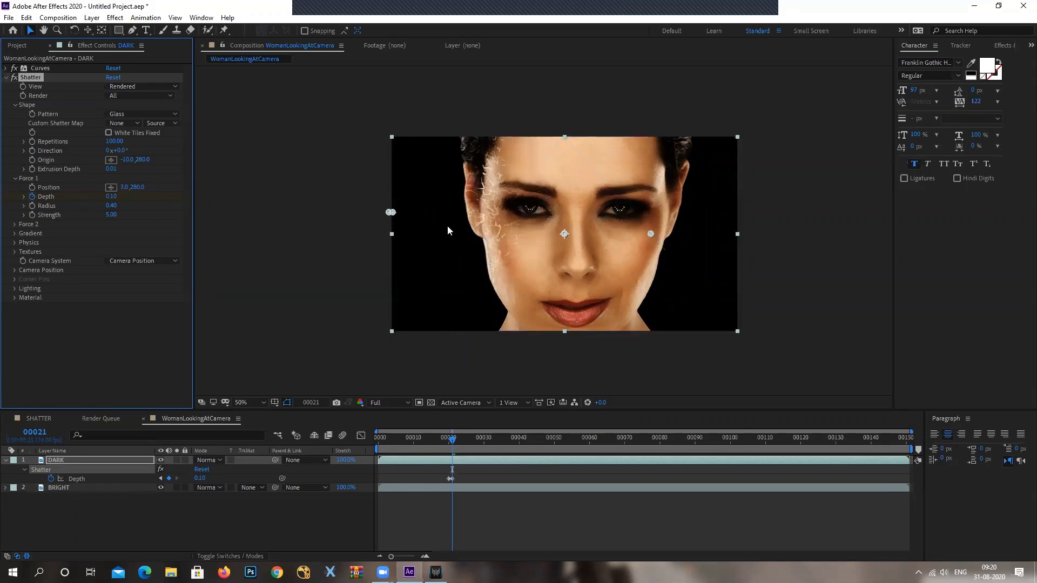
mouse_move(450, 446)
mouse_down()
mouse_move(479, 452)
mouse_move(450, 456)
mouse_up()
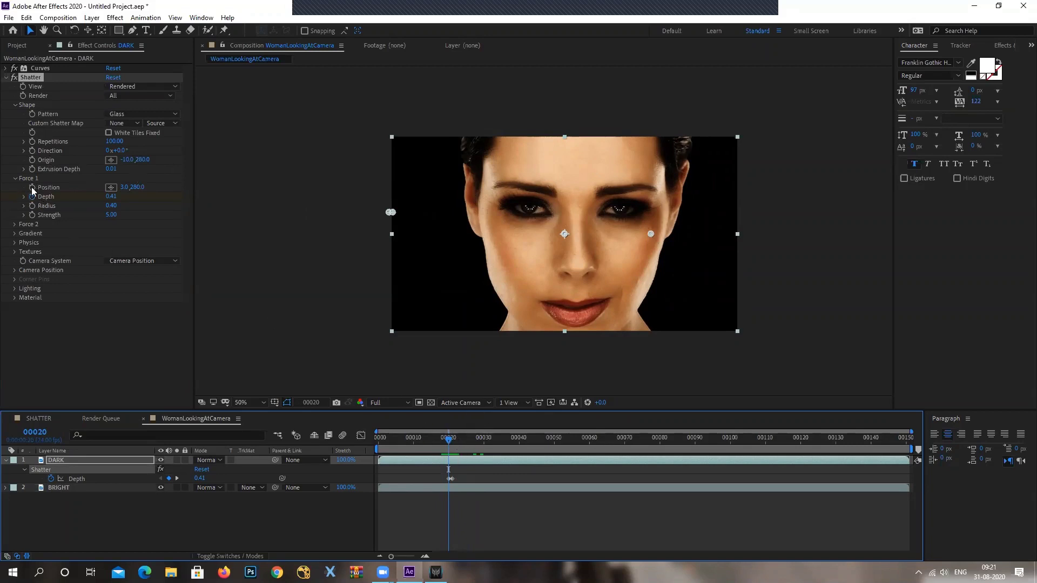
Step: At frame 00059, move Force 1 Position to X 763 on the face's right side
click(594, 446)
drag(588, 452, 586, 453)
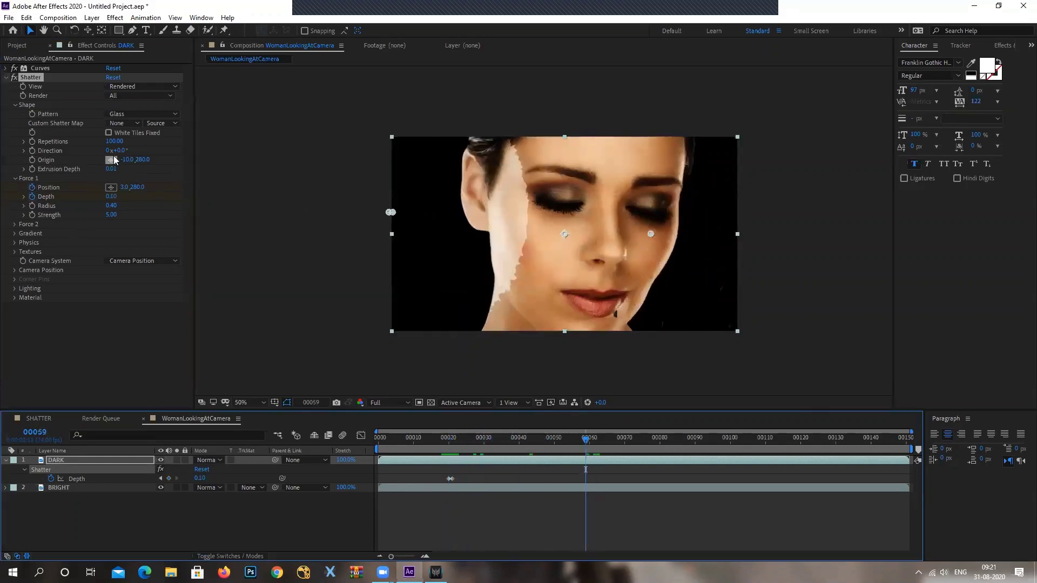
drag(123, 187, 610, 244)
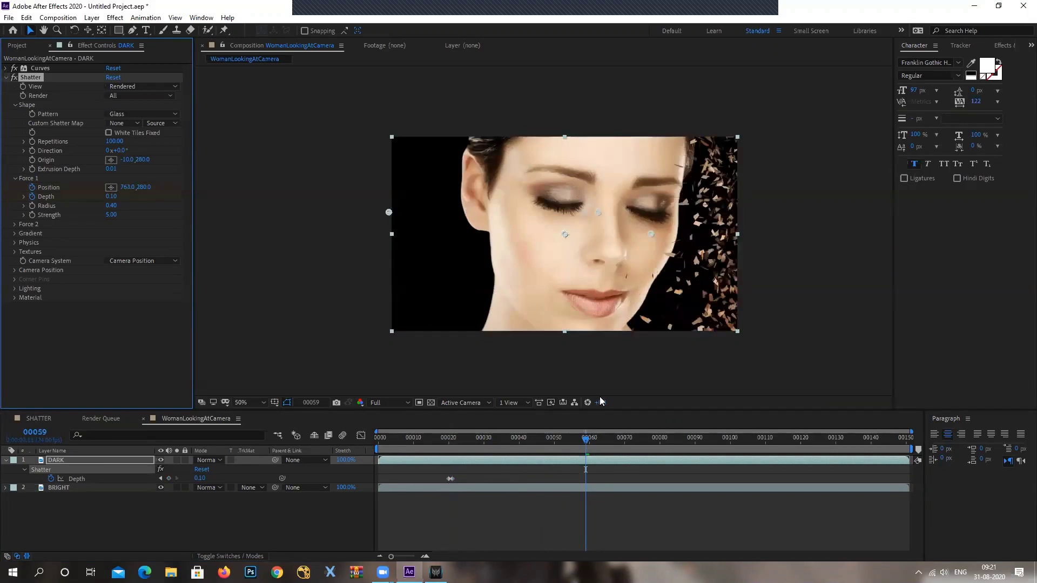
Step: Play the sweep from the first frame in a maximized viewer at Fit magnification
key(Home)
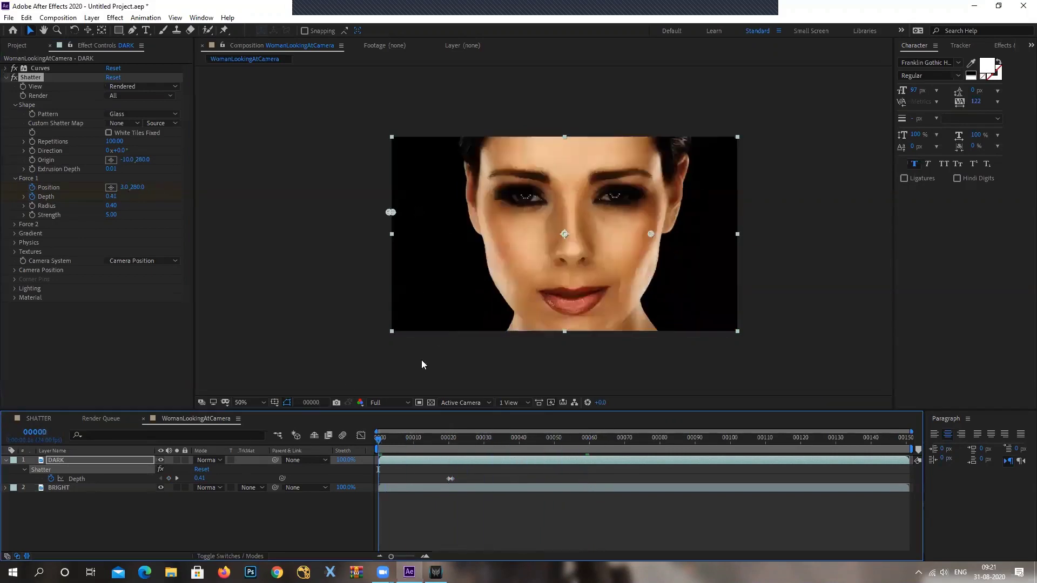
click(243, 402)
click(264, 212)
key(grave)
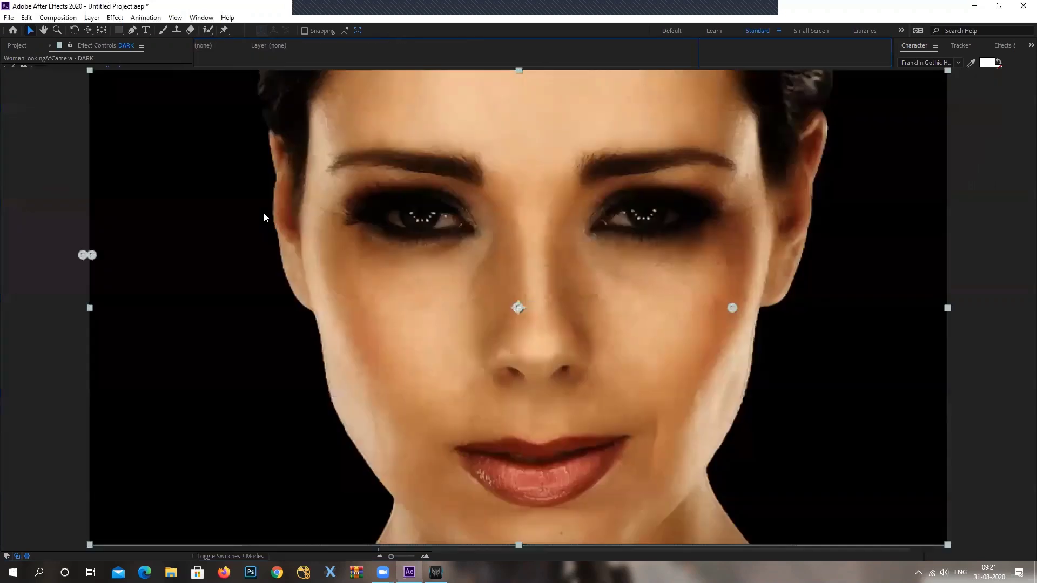
key(space)
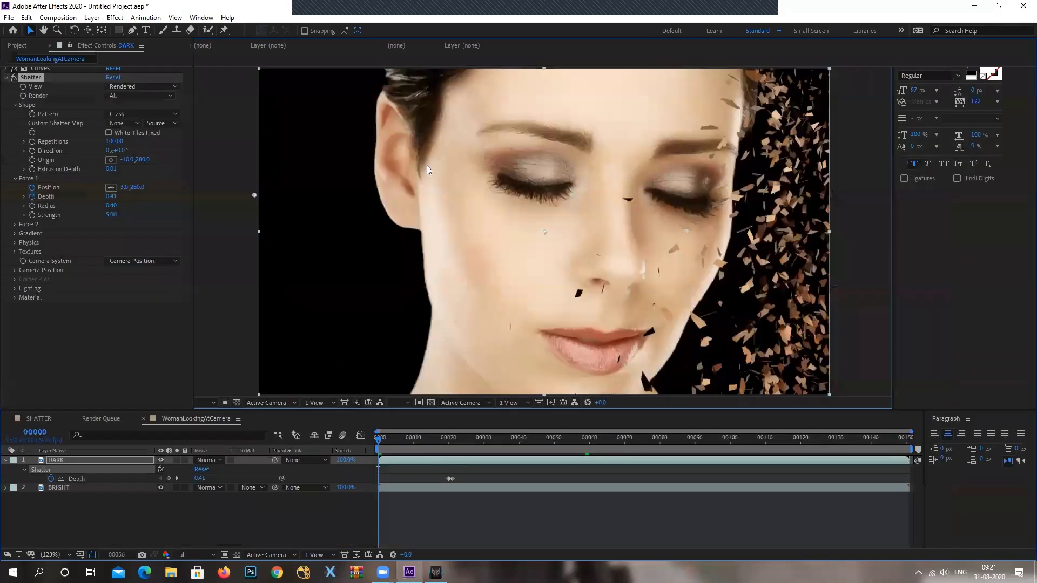
Step: Scrub the sweep around frame 30 and reveal Shatter's Physics settings (Rotation Speed 0.20, Gravity 3.00)
drag(510, 460, 475, 479)
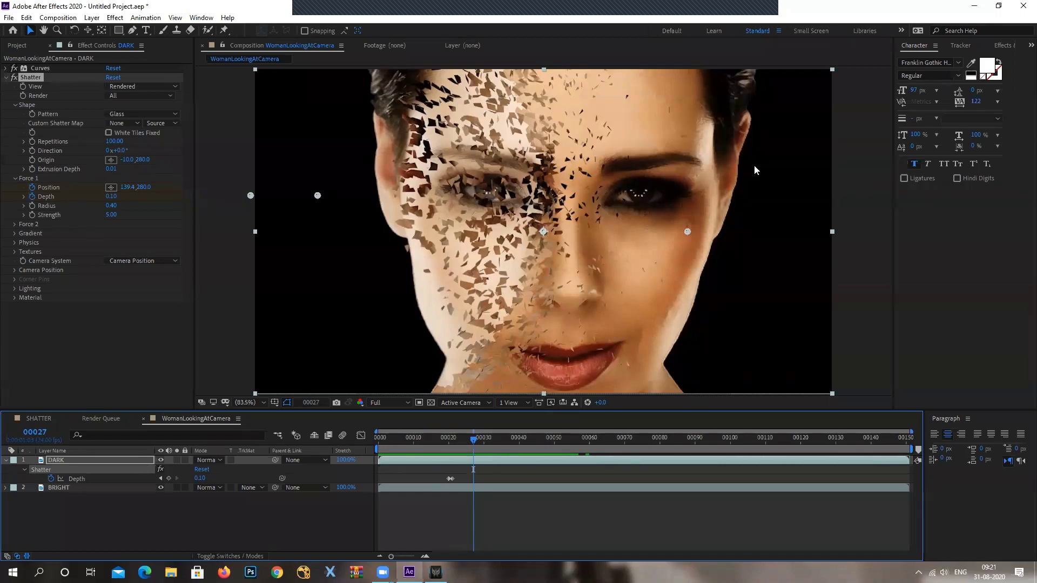
drag(474, 440, 487, 455)
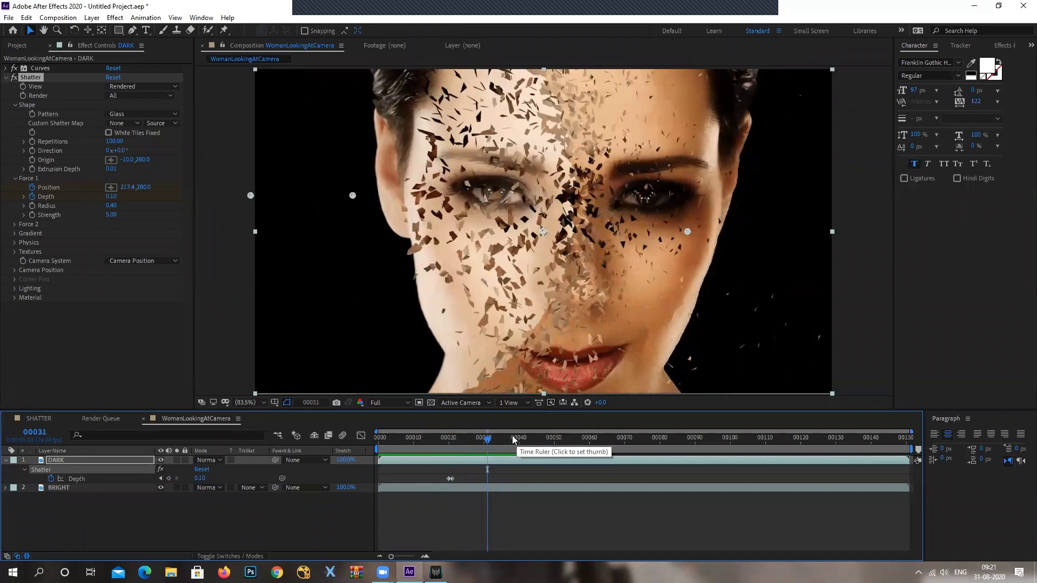
click(14, 243)
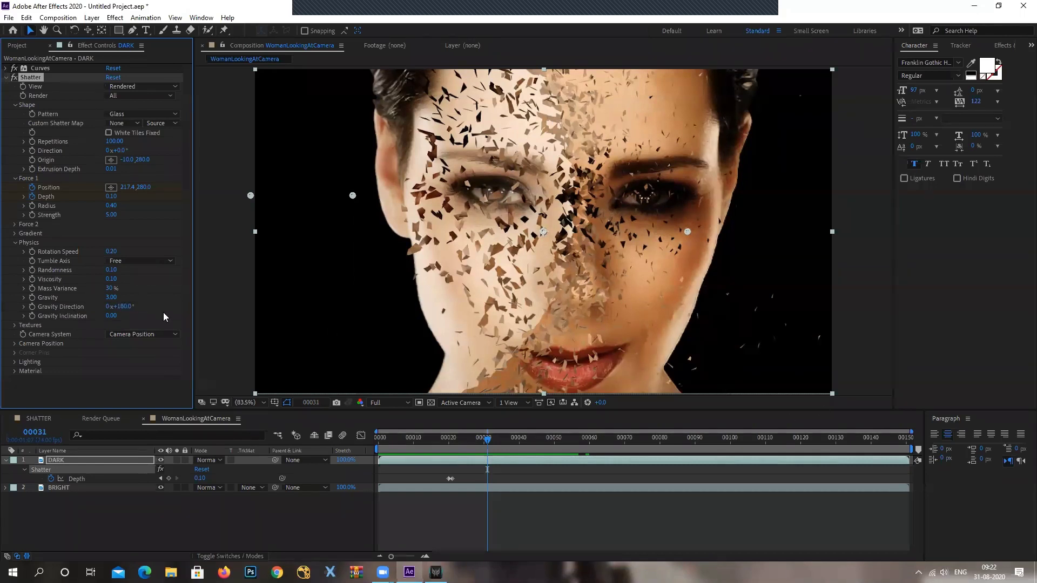
Step: Set Gravity Direction to 0° and preview the shatter from frame 17
click(124, 307)
key(Return)
drag(482, 442, 439, 450)
key(space)
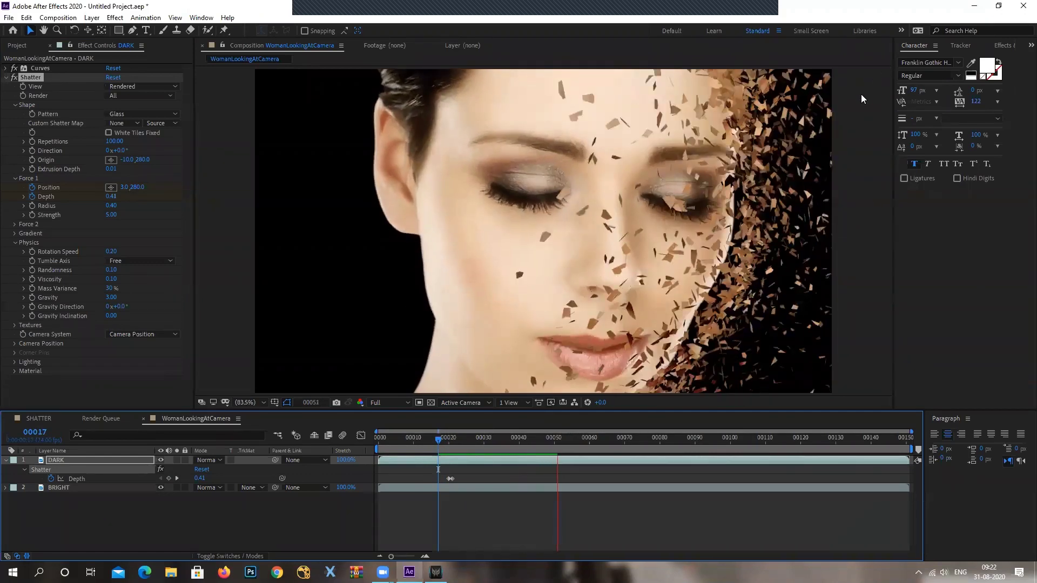
mouse_move(545, 447)
mouse_down()
mouse_move(454, 459)
mouse_move(492, 460)
mouse_up()
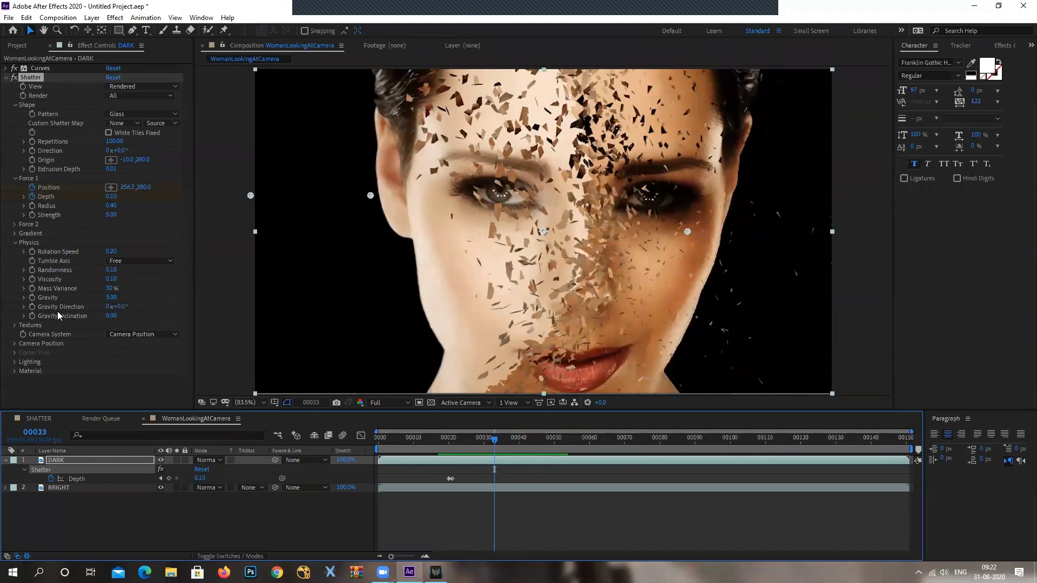
Step: Change Gravity Direction to 90° and return to frame 19
click(119, 307)
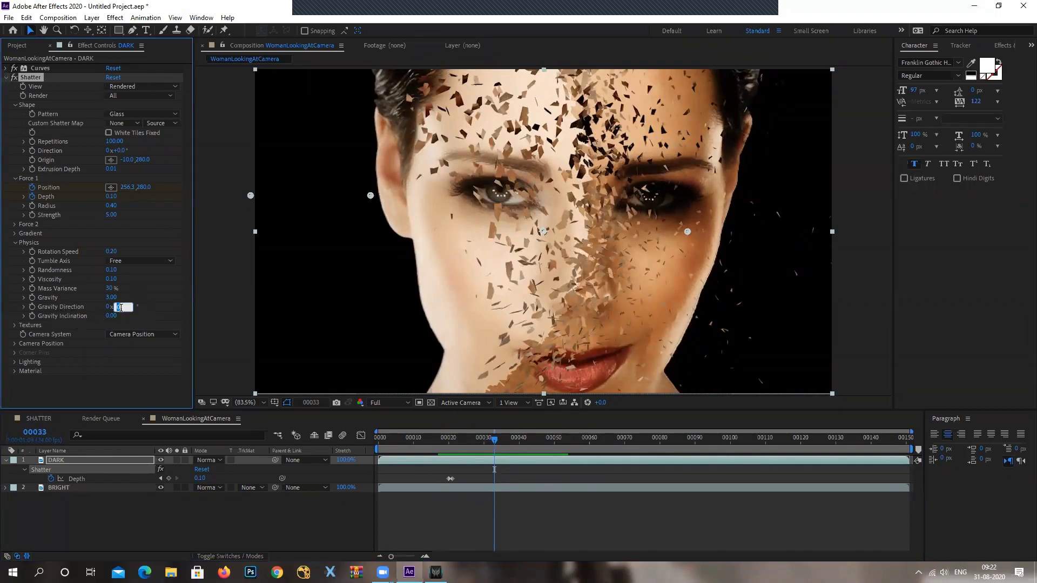
text(90)
key(Return)
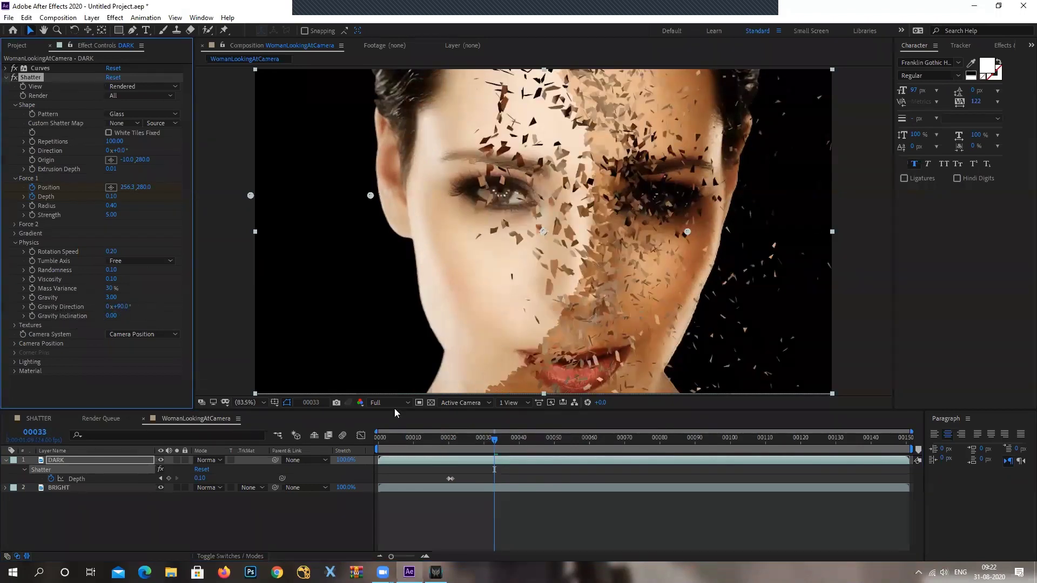
drag(498, 449, 444, 451)
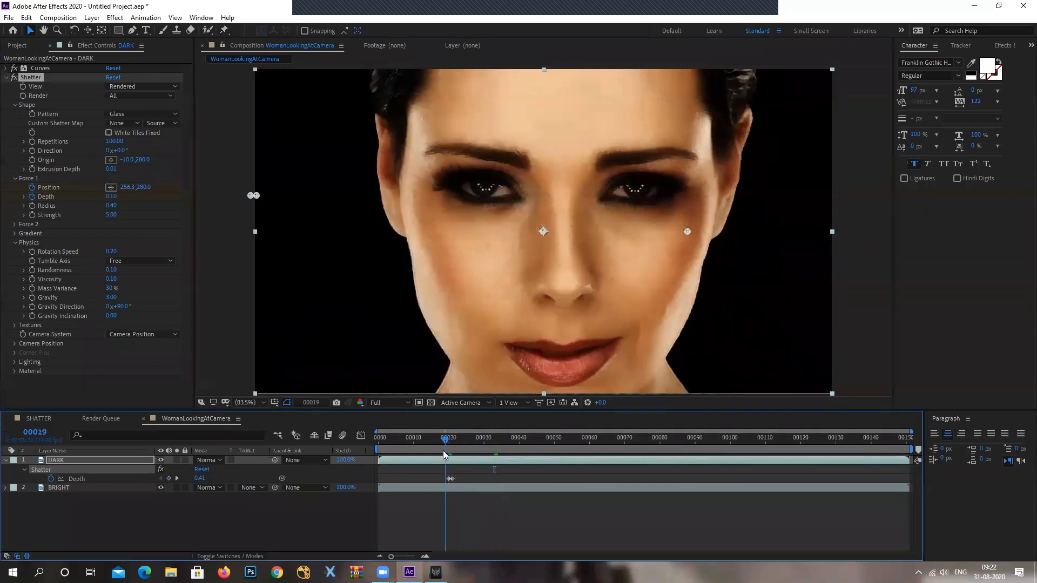
key(space)
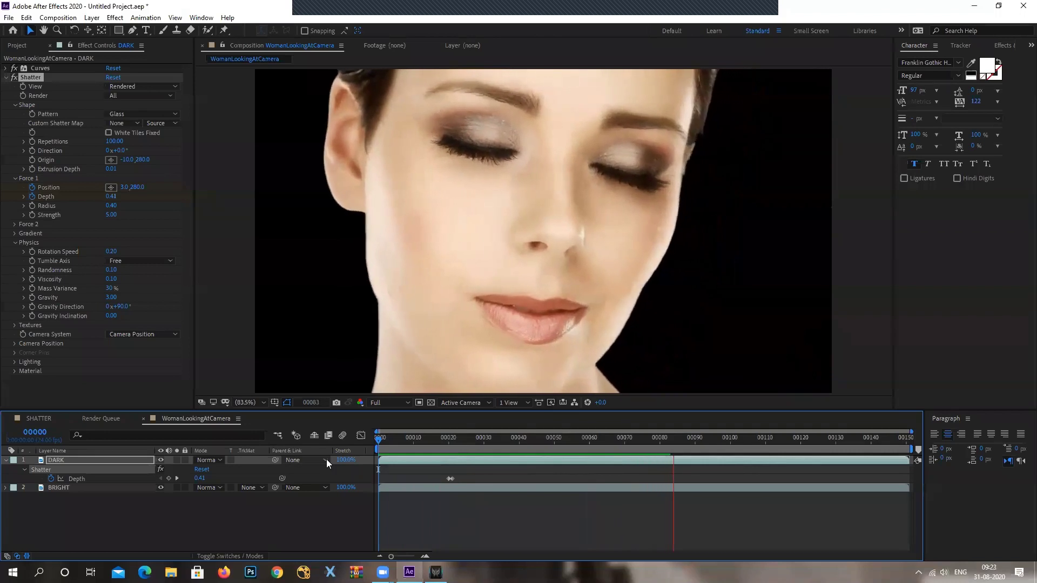
mouse_move(539, 445)
mouse_down()
mouse_move(444, 468)
mouse_move(555, 469)
mouse_move(528, 485)
mouse_move(470, 489)
mouse_up()
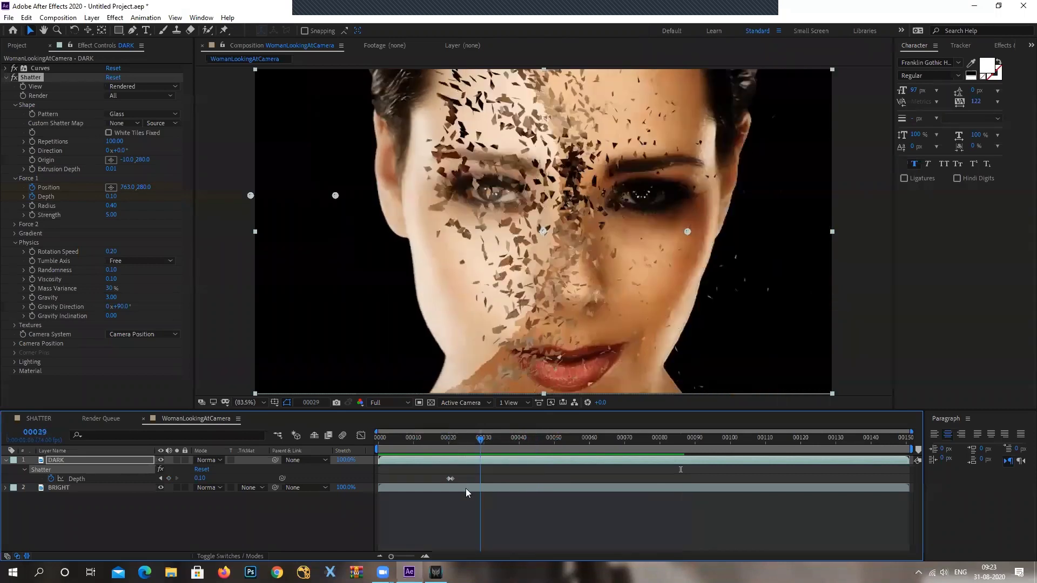
drag(469, 490, 526, 469)
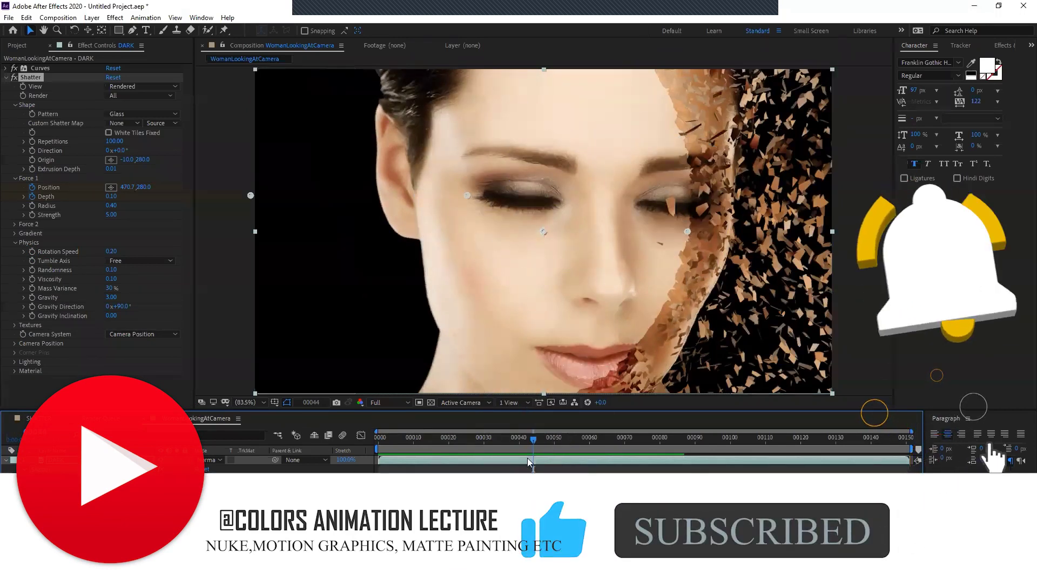